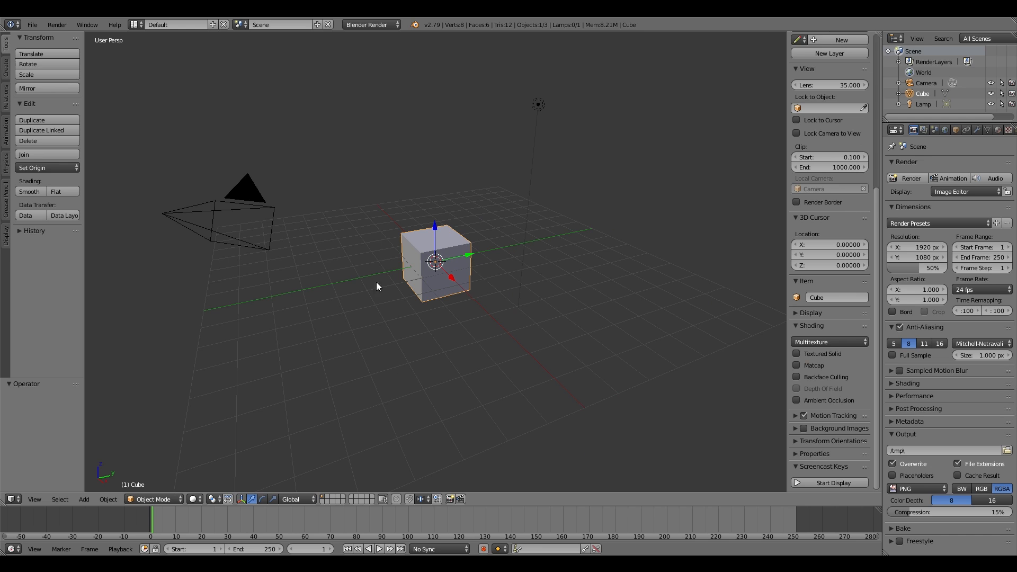
Step: Delete all the default objects (cube, camera and lamp) from the scene
{"action": "left_click", "coordinate": [820, 482]}
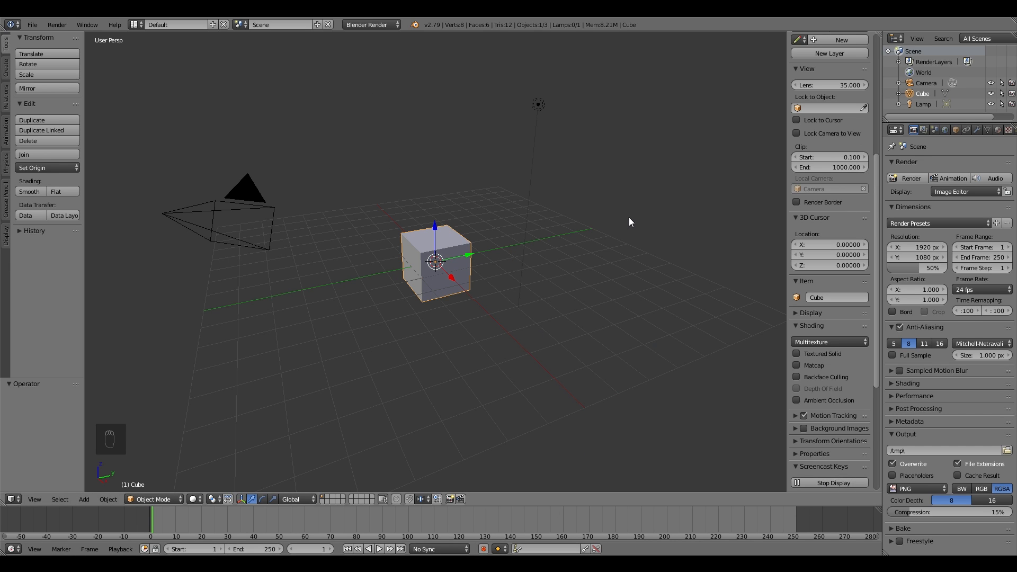
{"action": "key", "text": "shift+f"}
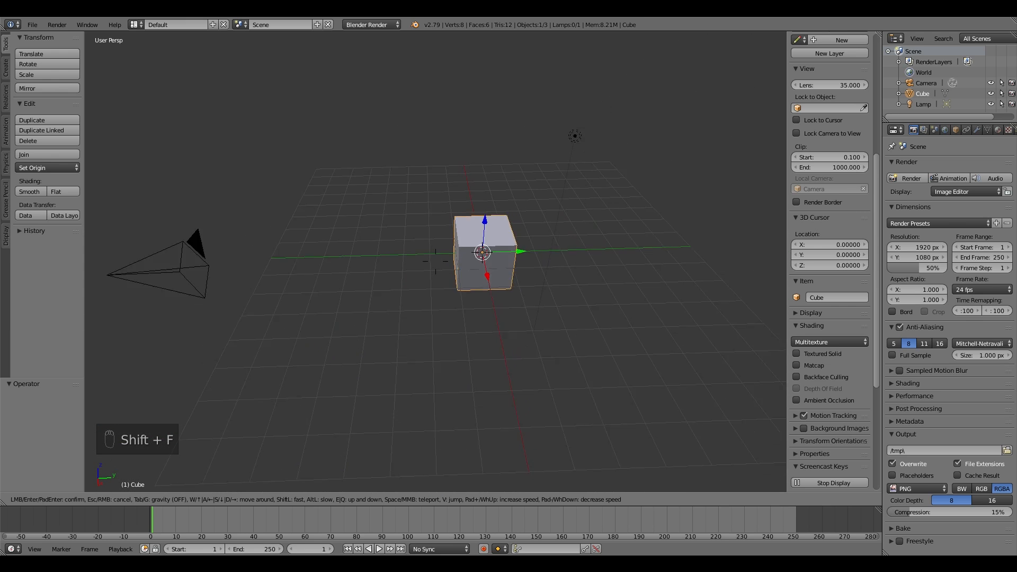
{"action": "left_click", "coordinate": [501, 282]}
{"action": "key", "text": "b"}
{"action": "left_click_drag", "start_coordinate": [279, 201], "coordinate": [583, 360]}
{"action": "key", "text": "Delete"}
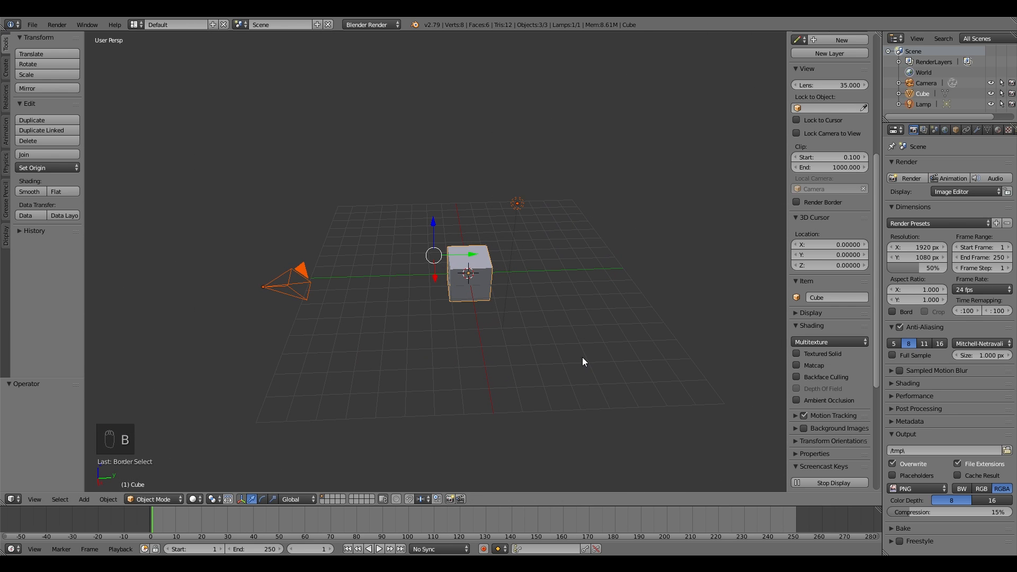
{"action": "left_click", "coordinate": [583, 358]}
Step: Import the FBX file bdy_wom_body.model.fbx from the Models\SonicOCs folder on the NTFS drive
{"action": "left_click", "coordinate": [32, 24]}
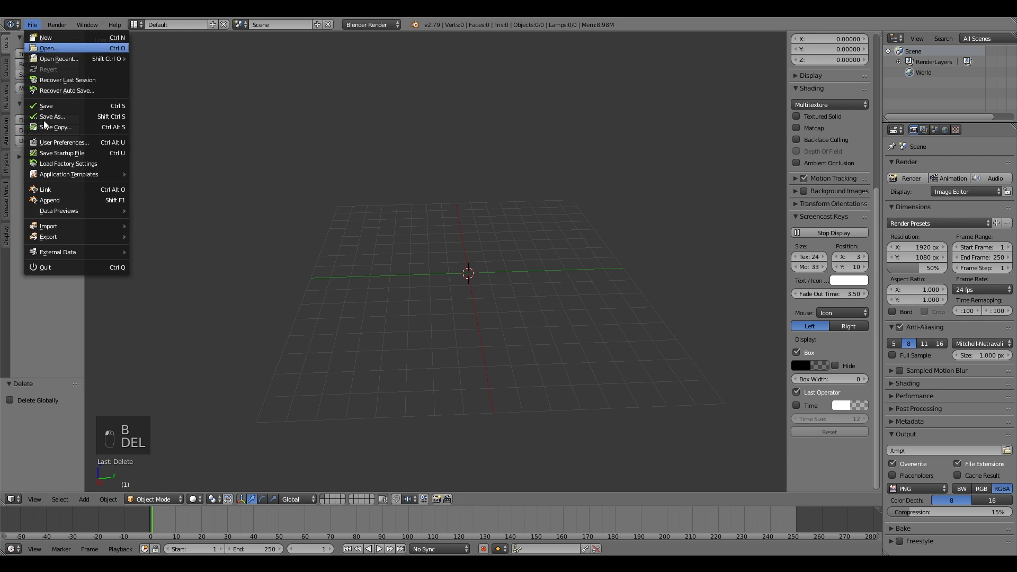
{"action": "mouse_move", "coordinate": [47, 226]}
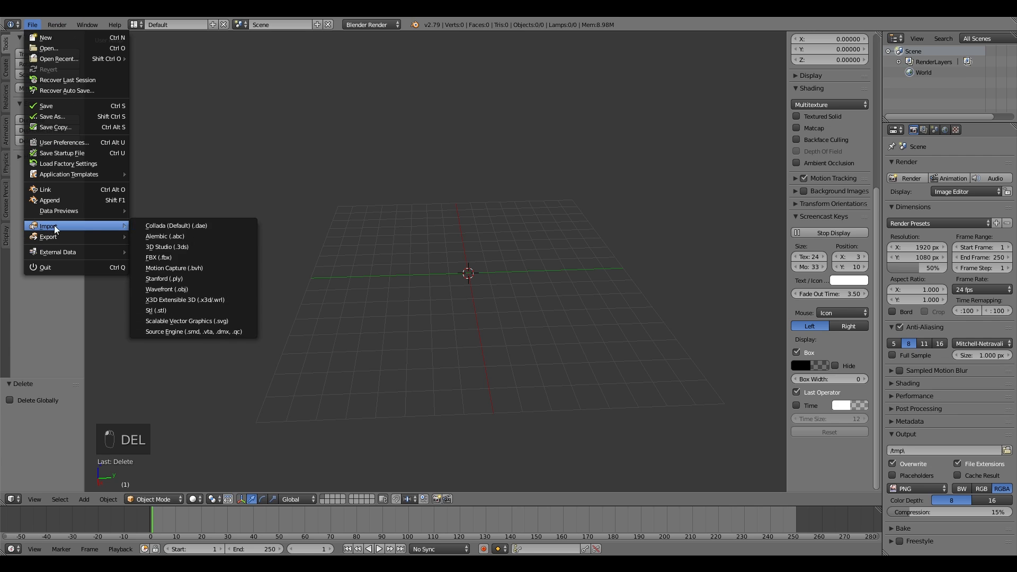
{"action": "left_click", "coordinate": [182, 258]}
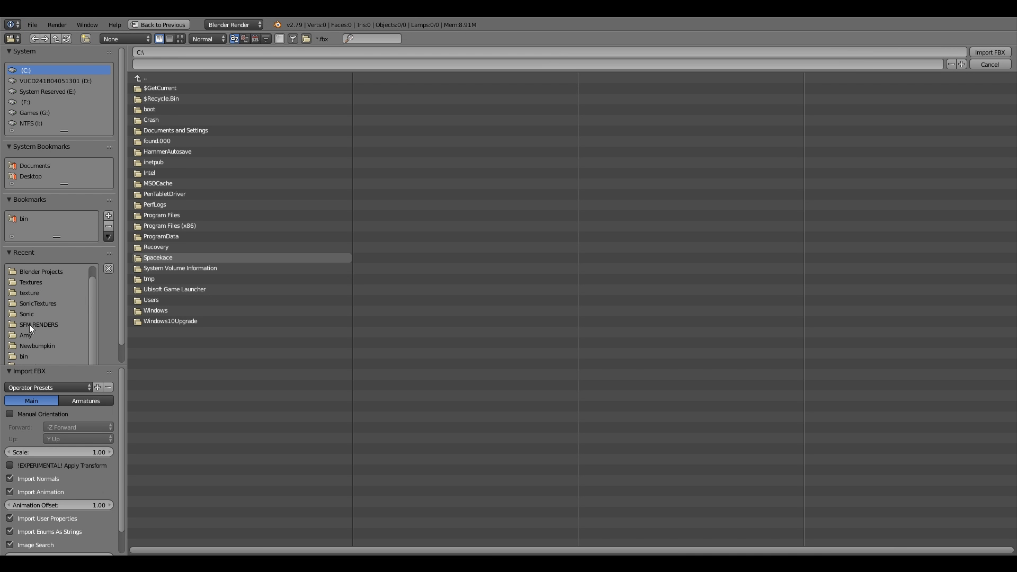
{"action": "left_click", "coordinate": [30, 123]}
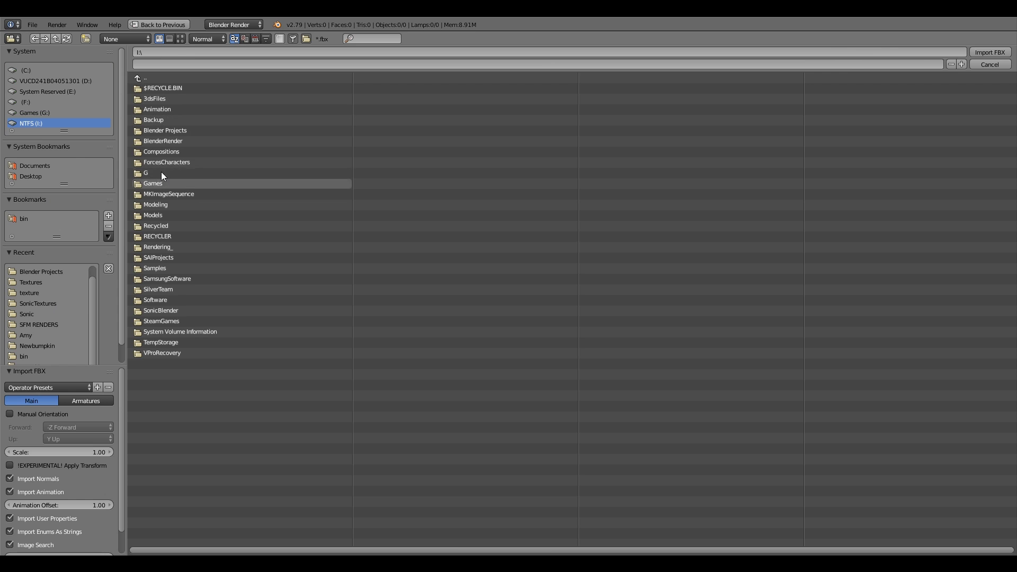
{"action": "left_click", "coordinate": [159, 215]}
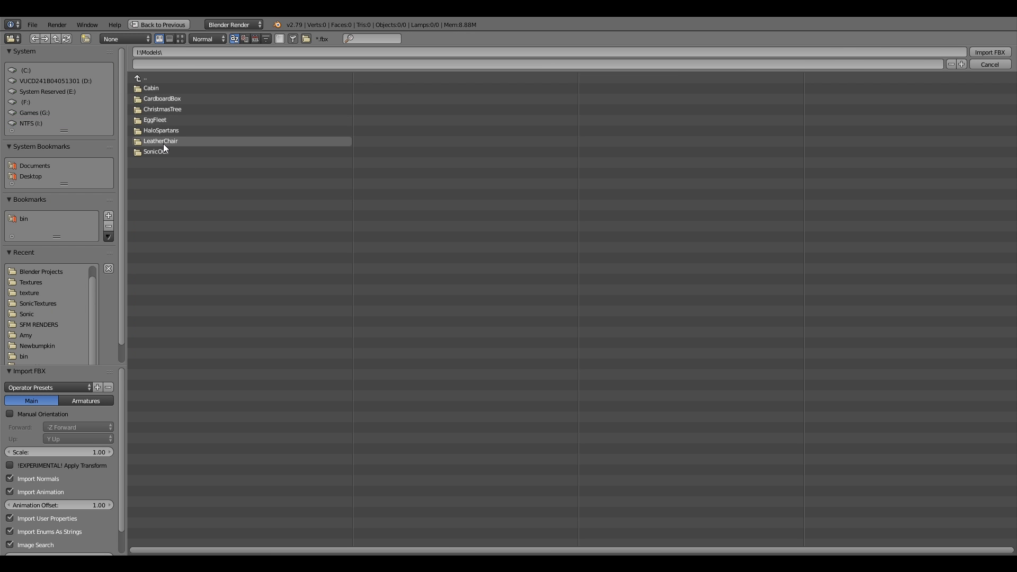
{"action": "left_click", "coordinate": [172, 150]}
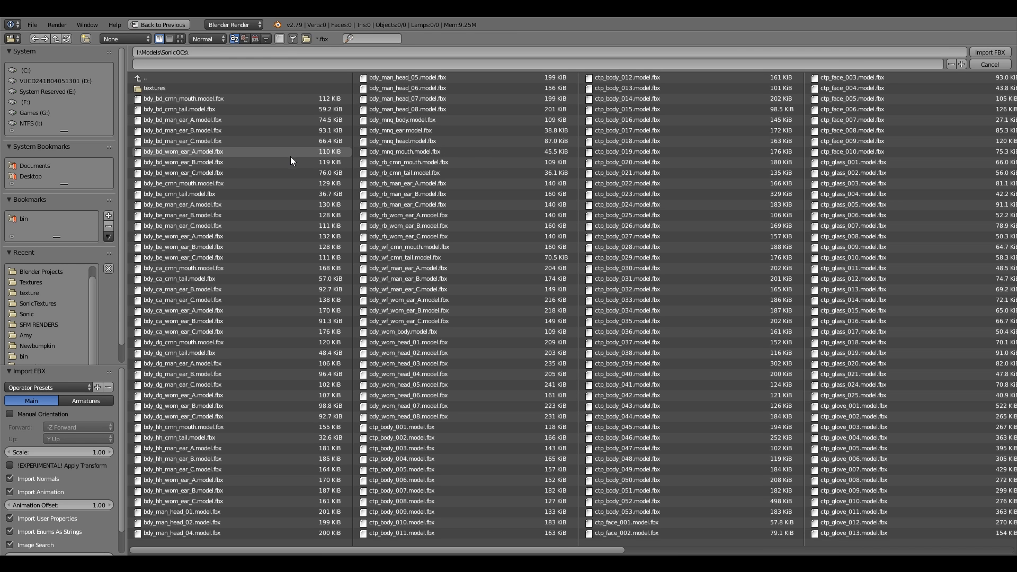
{"action": "left_click", "coordinate": [454, 333]}
{"action": "key", "text": "Return"}
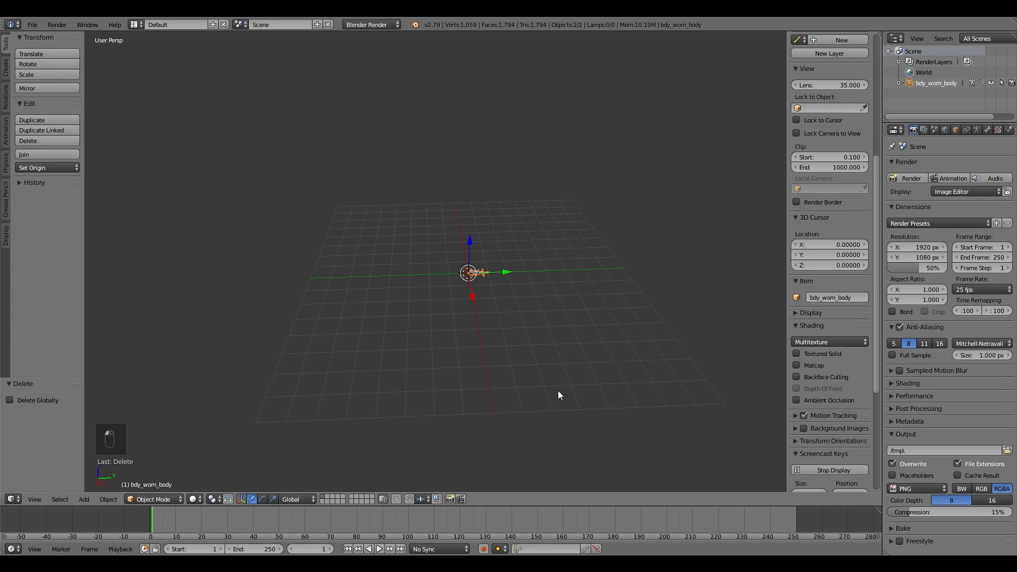
Step: Scale the imported body to 5 on the X, Y and Z axes
{"action": "key", "text": "shift+f"}
{"action": "key", "text": "w"}
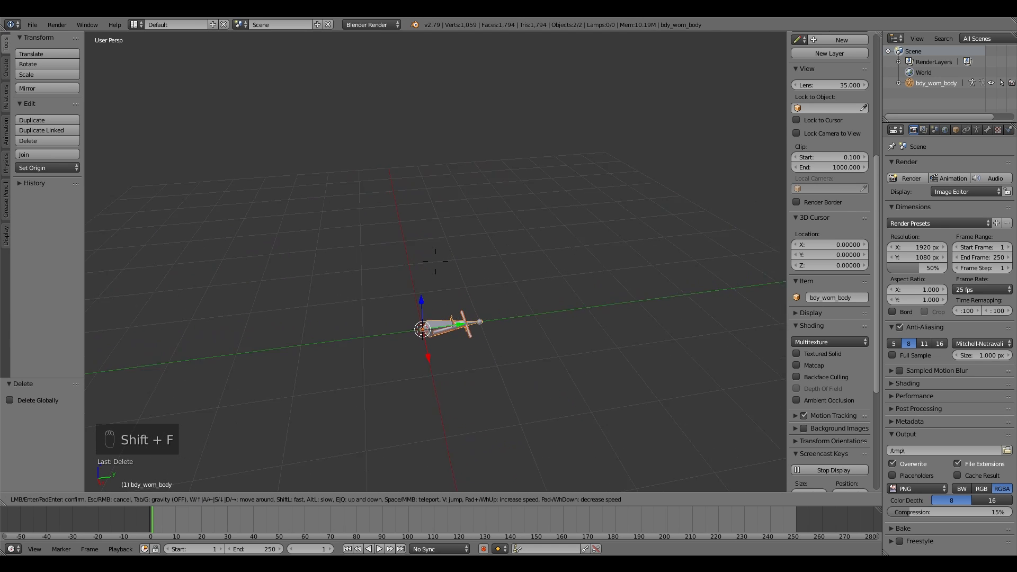
{"action": "left_click", "coordinate": [436, 263]}
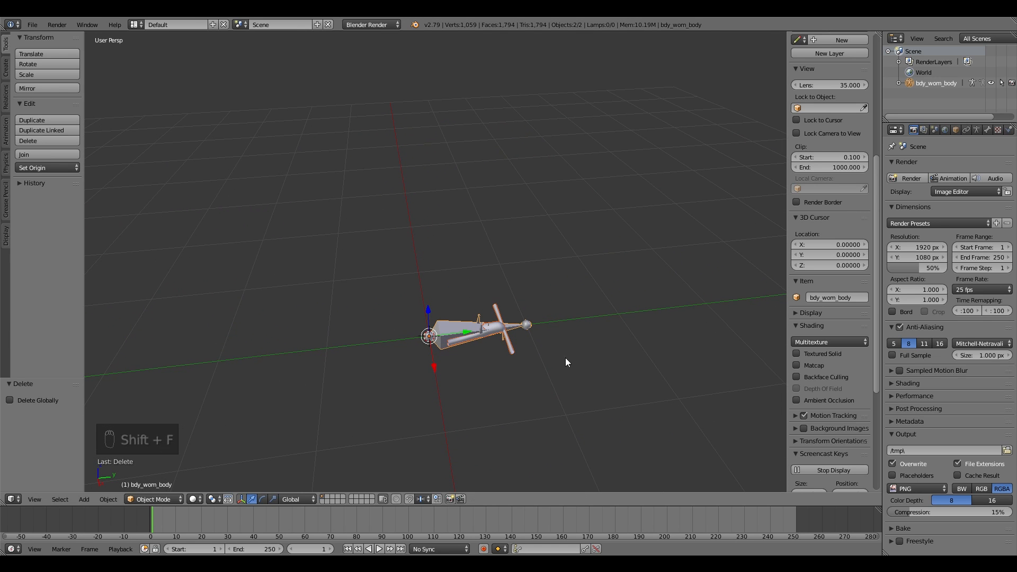
{"action": "key", "text": "s"}
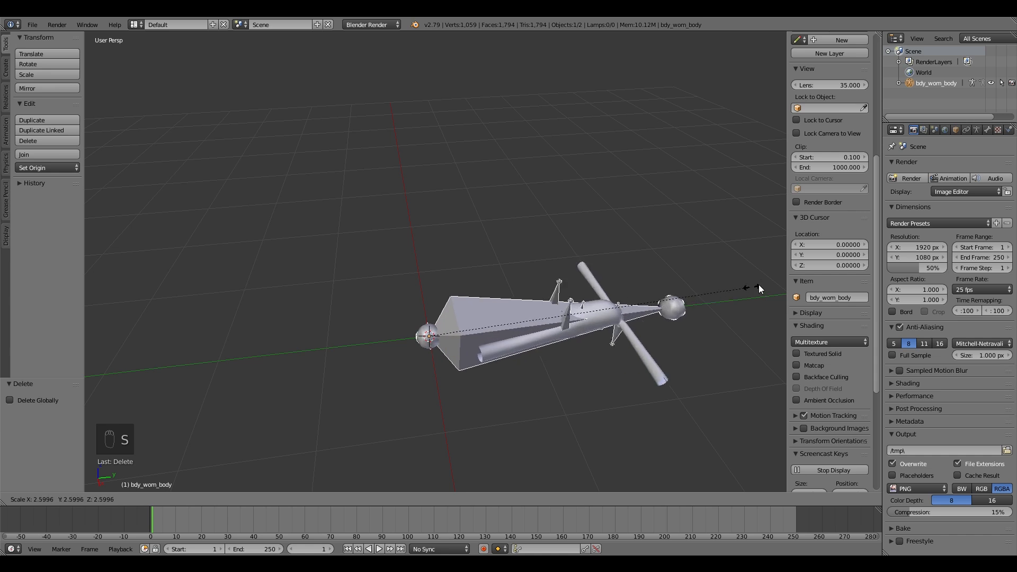
{"action": "left_click", "coordinate": [132, 411]}
{"action": "left_click", "coordinate": [37, 411]}
{"action": "type", "text": "5"}
{"action": "key", "text": "Return"}
{"action": "left_click", "coordinate": [46, 422]}
{"action": "type", "text": "5"}
{"action": "key", "text": "Tab"}
{"action": "type", "text": "5"}
{"action": "key", "text": "Return"}
Step: Select the body's armature and switch it to Pose Mode
{"action": "key", "text": "shift+f"}
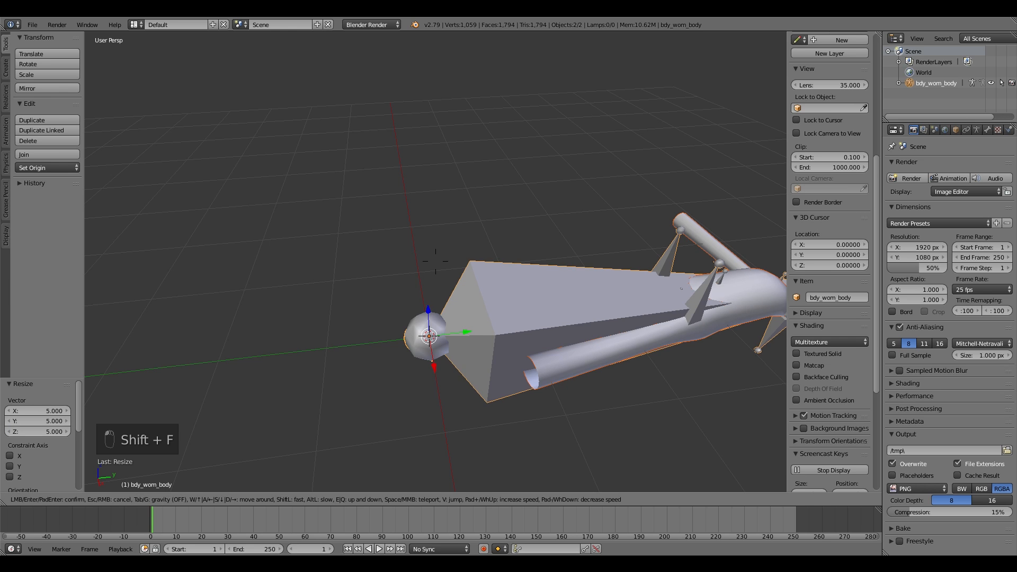
{"action": "left_click", "coordinate": [488, 292]}
{"action": "key", "text": "shift+f"}
{"action": "left_click", "coordinate": [489, 292]}
{"action": "left_click", "coordinate": [263, 500]}
{"action": "key", "text": "shift+f"}
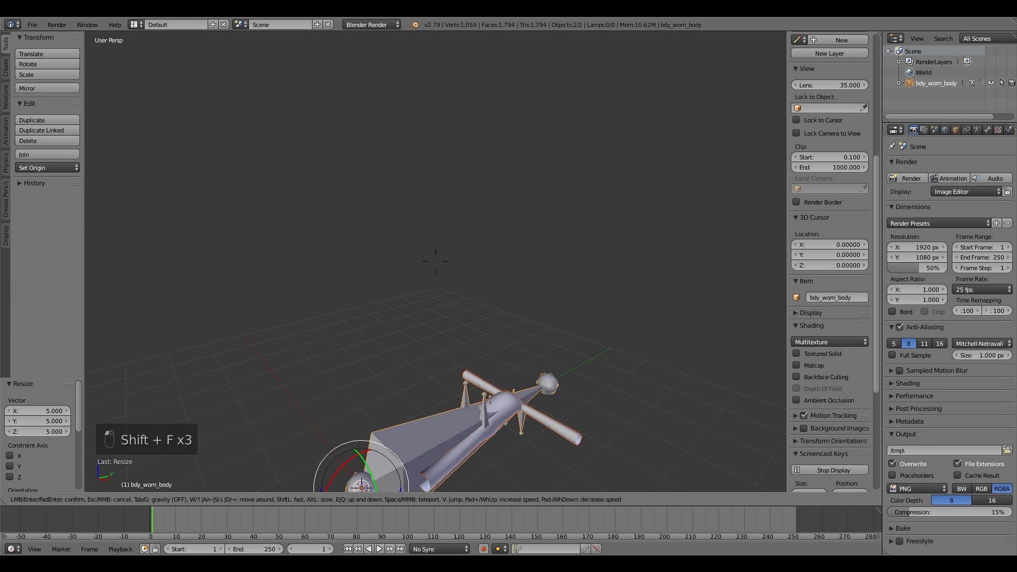
{"action": "left_click", "coordinate": [506, 313]}
{"action": "right_click", "coordinate": [454, 360]}
{"action": "left_click", "coordinate": [157, 499]}
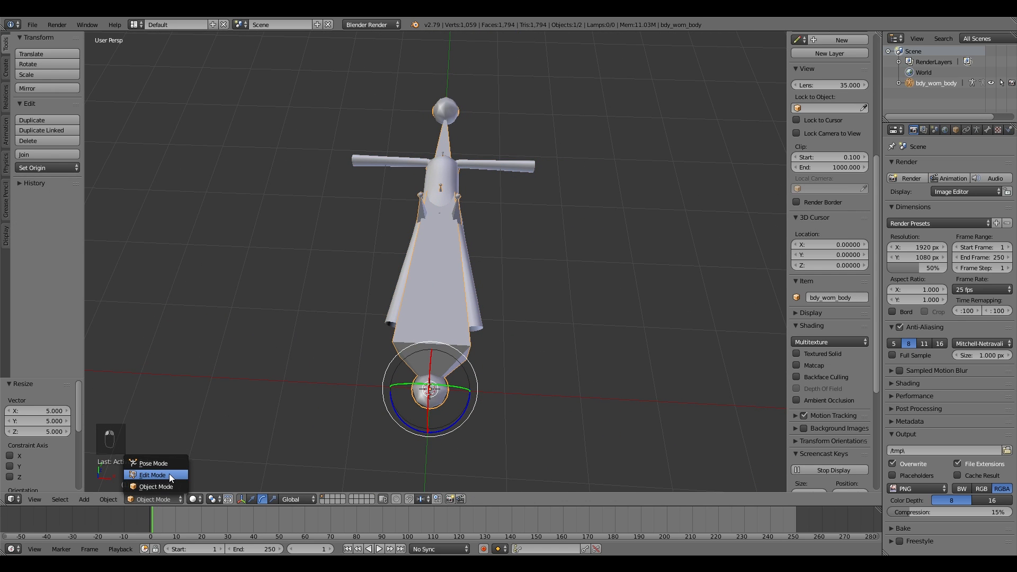
{"action": "left_click", "coordinate": [172, 463]}
Step: Select and hide the Mesh_Body_wom bone in Pose Mode
{"action": "right_click", "coordinate": [425, 357]}
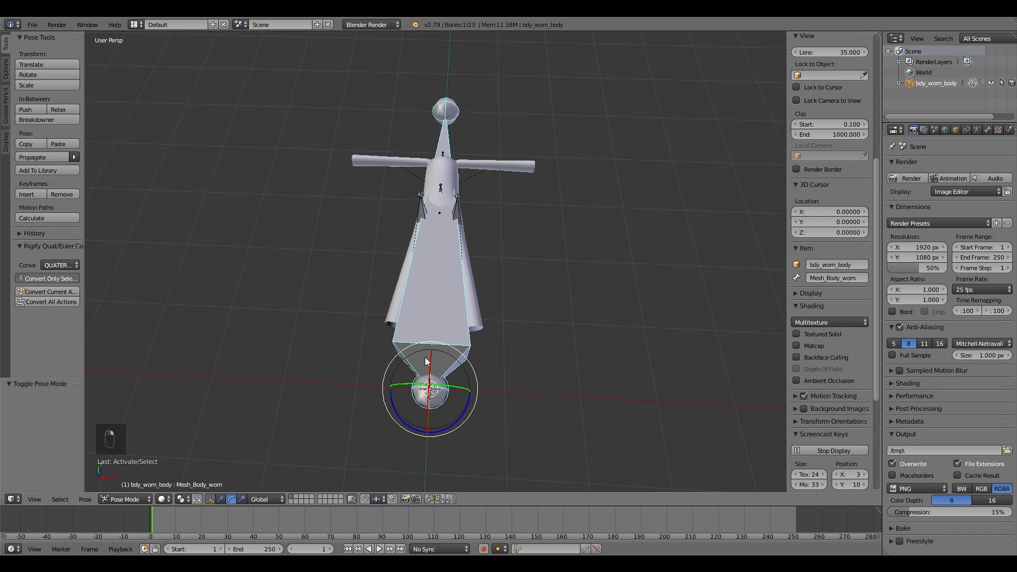
{"action": "key", "text": "h"}
{"action": "right_click", "coordinate": [431, 352]}
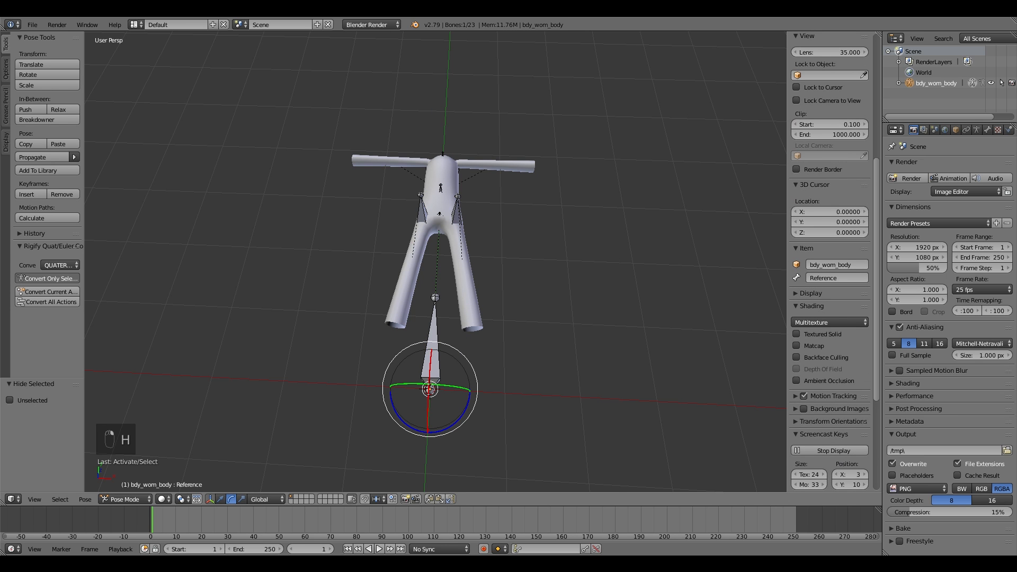
{"action": "key", "text": "shift+f"}
{"action": "key", "text": "w"}
{"action": "key", "text": "d"}
{"action": "left_click", "coordinate": [436, 262]}
Step: Try moving the thigh and upper-arm bones, cancelling each move
{"action": "right_click", "coordinate": [433, 272]}
{"action": "key", "text": "g"}
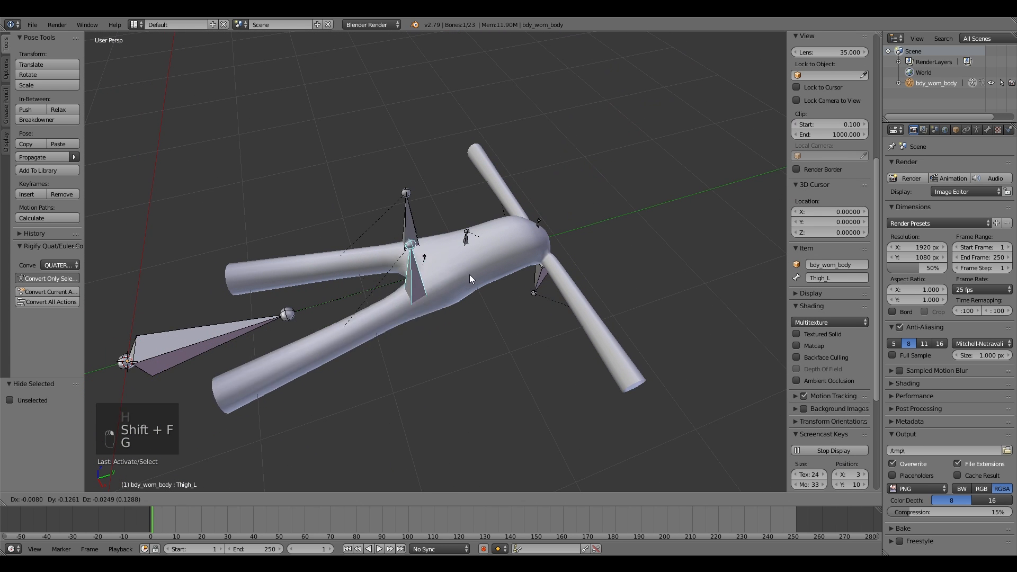
{"action": "right_click", "coordinate": [484, 298]}
{"action": "right_click", "coordinate": [418, 231]}
{"action": "key", "text": "g"}
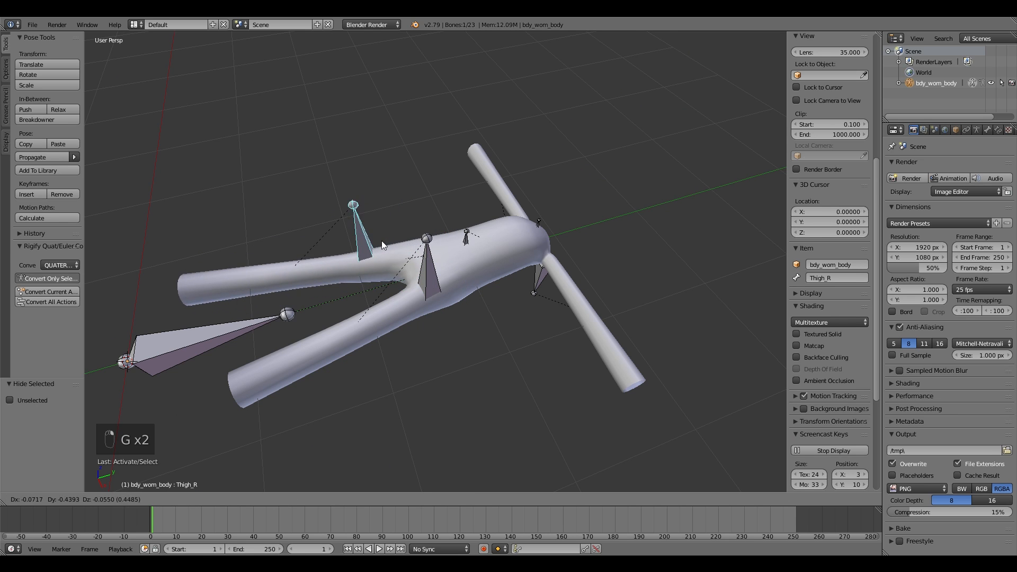
{"action": "left_click", "coordinate": [434, 229]}
{"action": "right_click", "coordinate": [540, 281]}
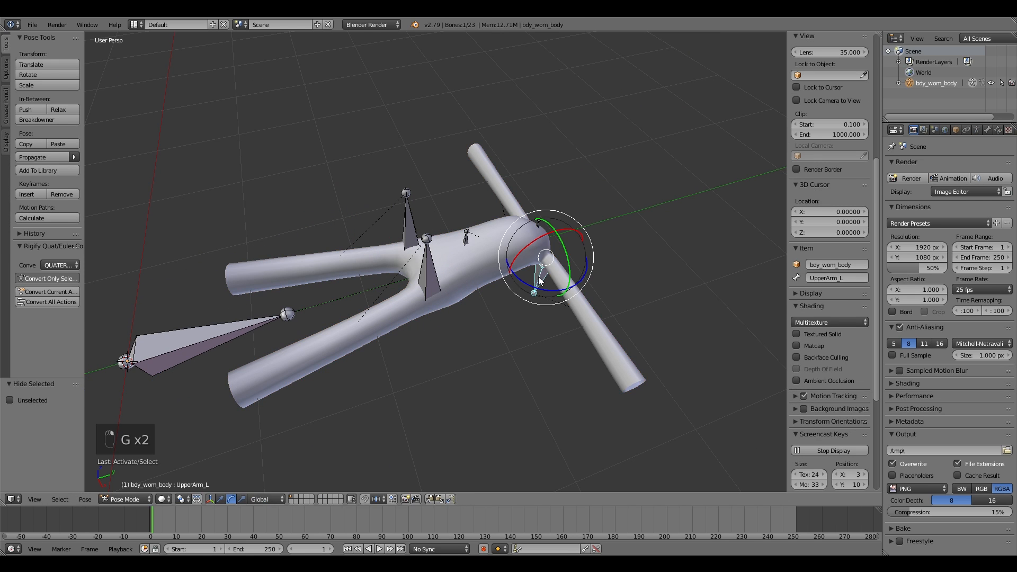
{"action": "key", "text": "g"}
{"action": "right_click", "coordinate": [561, 273]}
{"action": "right_click", "coordinate": [372, 343]}
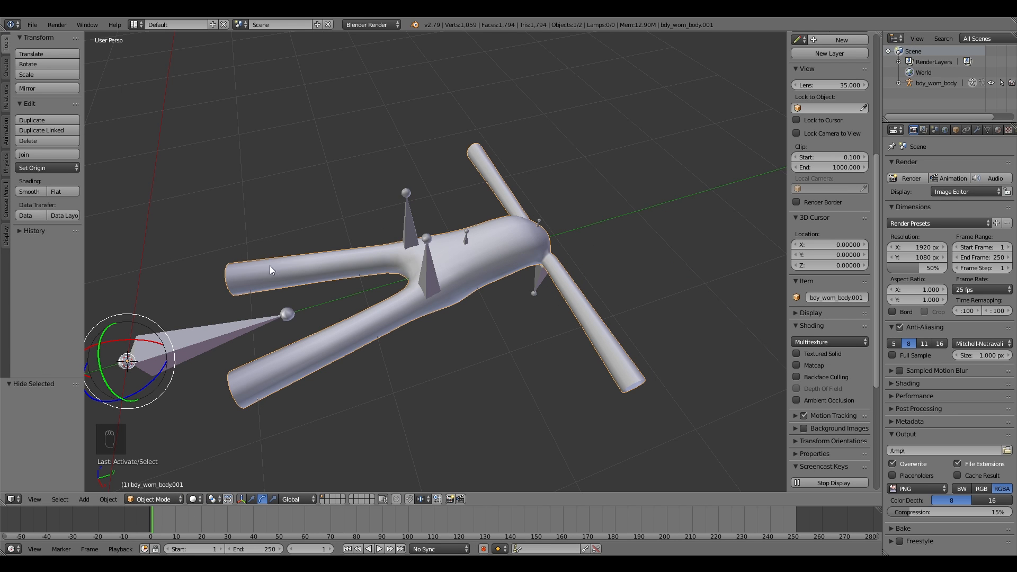
Step: Import bdy_wf_cmn_mouth.model.fbx from the same SonicOCs folder
{"action": "left_click", "coordinate": [32, 25]}
{"action": "mouse_move", "coordinate": [84, 225]}
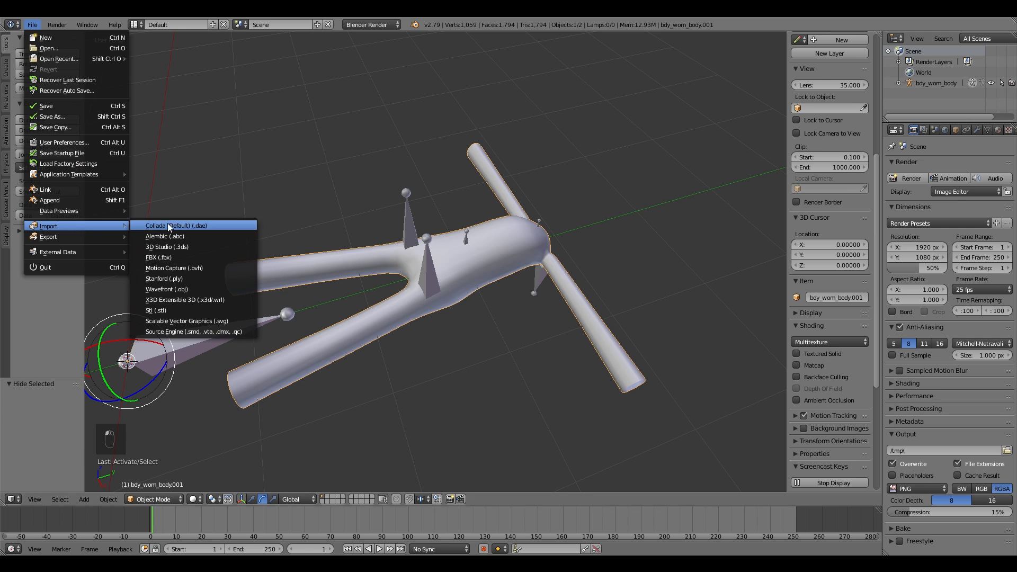
{"action": "left_click", "coordinate": [202, 258]}
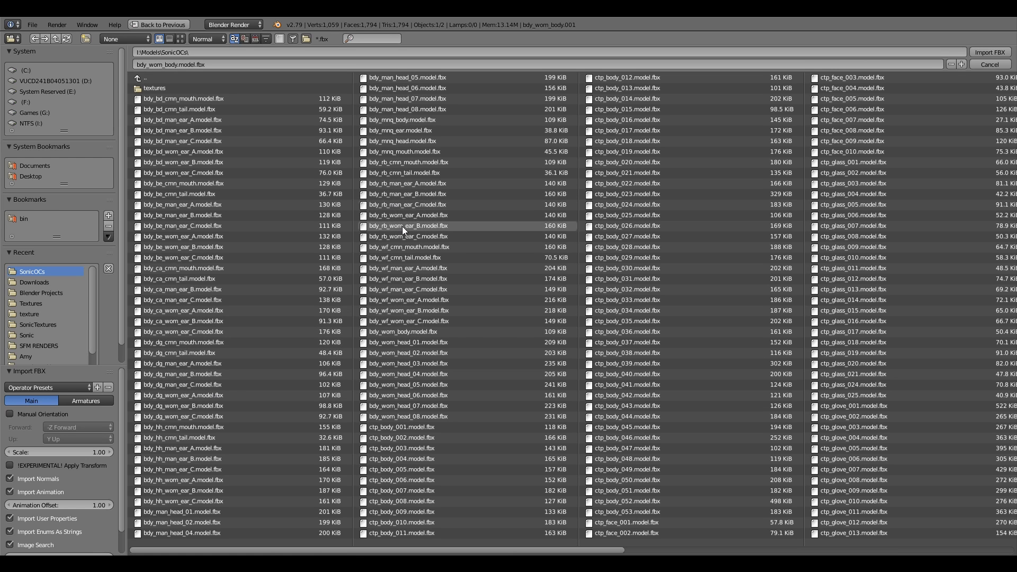
{"action": "left_click", "coordinate": [415, 248]}
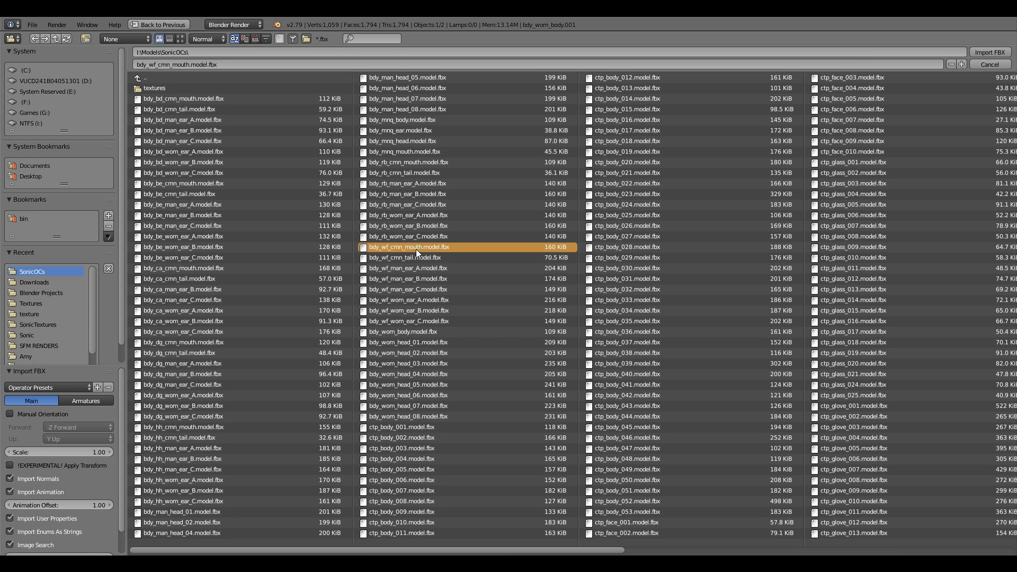
{"action": "double_click", "coordinate": [415, 248]}
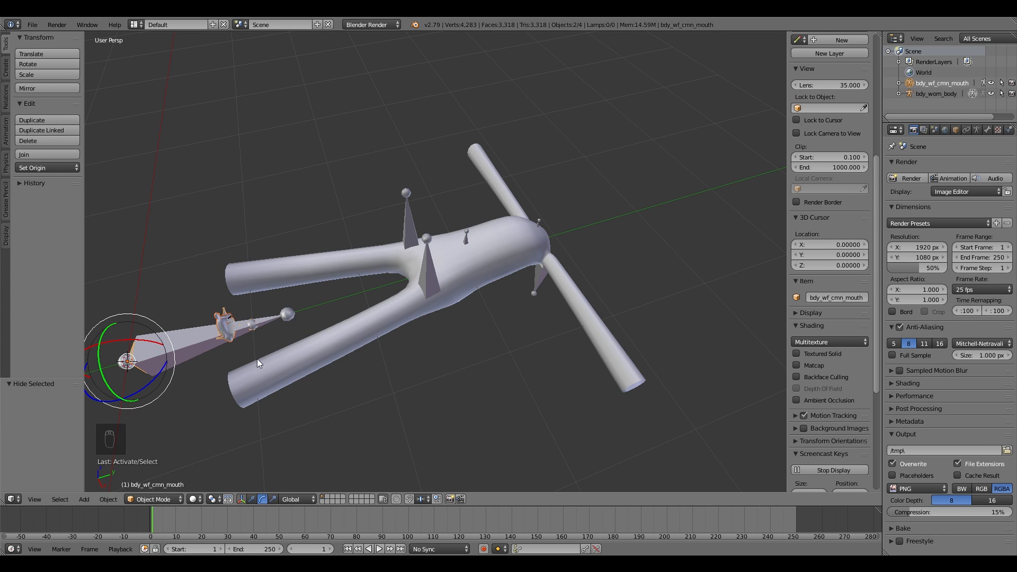
Step: Scale the imported mouth model to 5 on all three axes
{"action": "key", "text": "s"}
{"action": "left_click", "coordinate": [477, 239]}
{"action": "left_click", "coordinate": [43, 414]}
{"action": "type", "text": "5"}
{"action": "key", "text": "Tab"}
{"action": "type", "text": "5"}
{"action": "key", "text": "Return"}
{"action": "left_click", "coordinate": [41, 431]}
{"action": "type", "text": "5"}
{"action": "key", "text": "Return"}
{"action": "key", "text": "shift+f"}
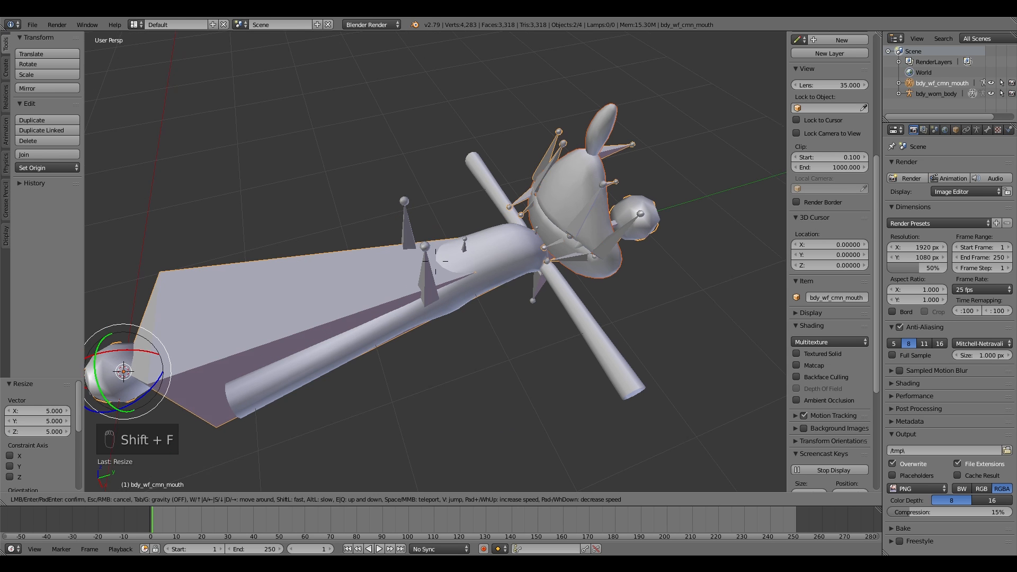
{"action": "left_click", "coordinate": [577, 247]}
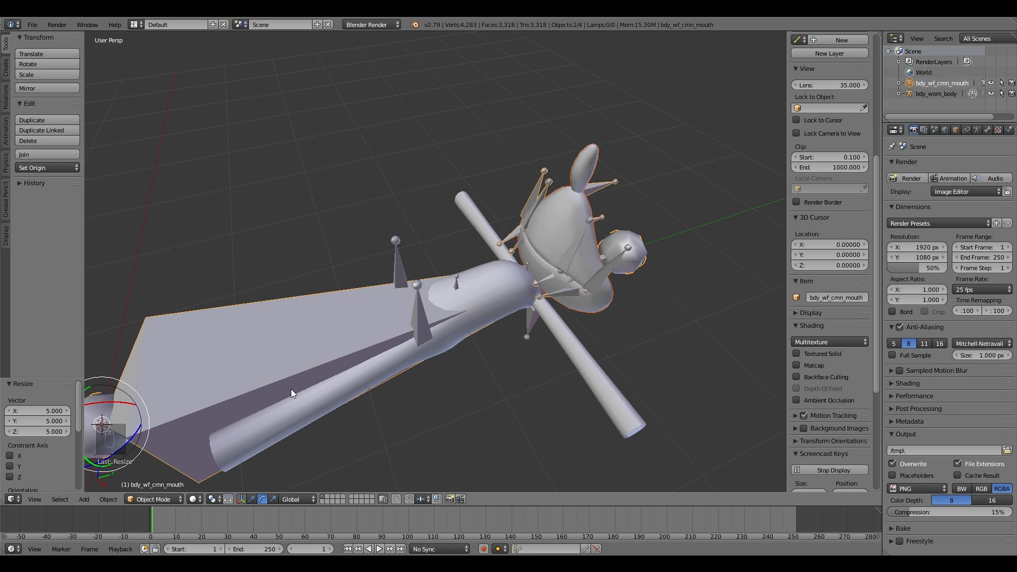
Step: Import bdy_mnq_head.model.fbx from the SonicOCs folder
{"action": "left_click", "coordinate": [32, 25]}
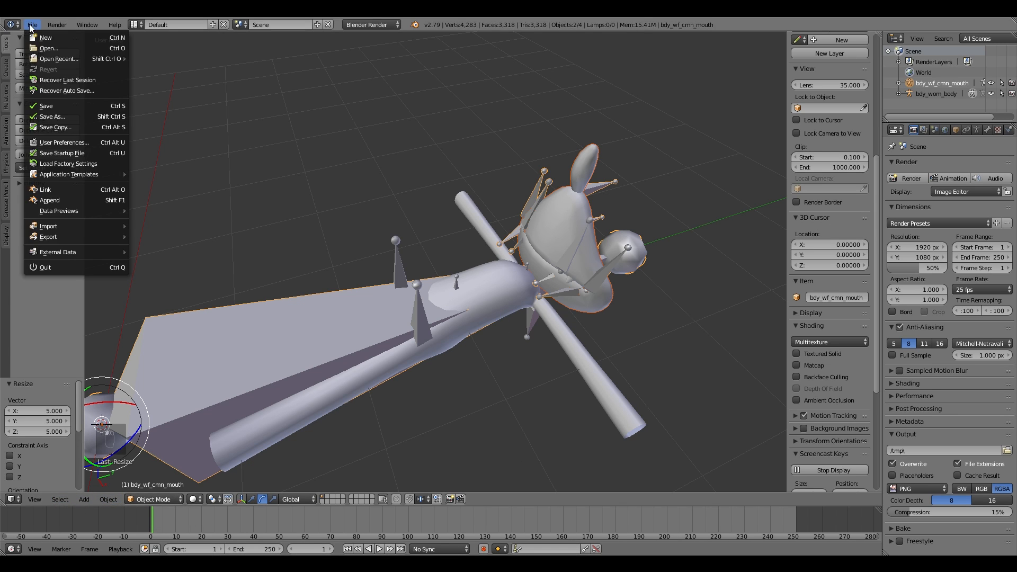
{"action": "mouse_move", "coordinate": [66, 226]}
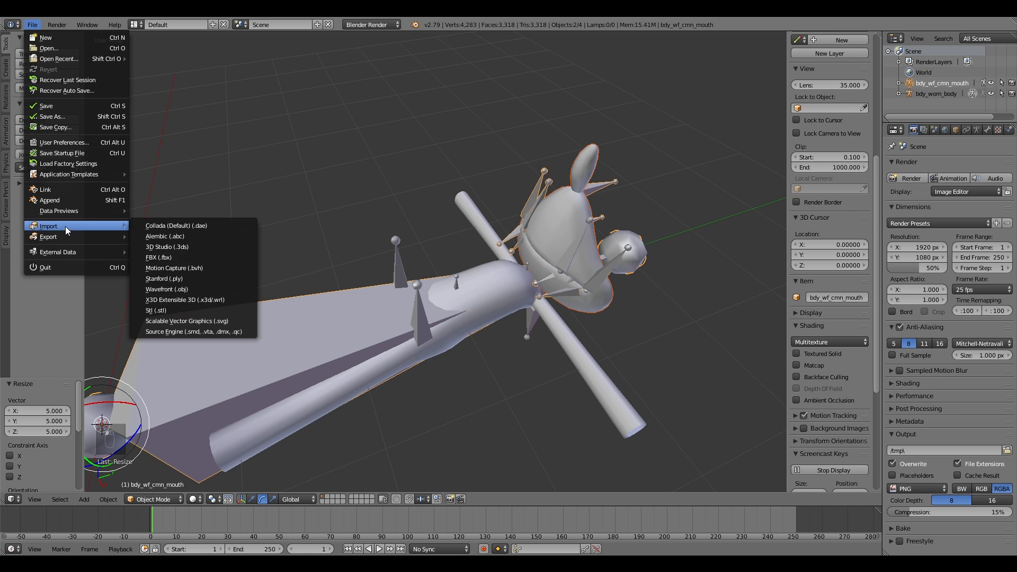
{"action": "left_click", "coordinate": [202, 258]}
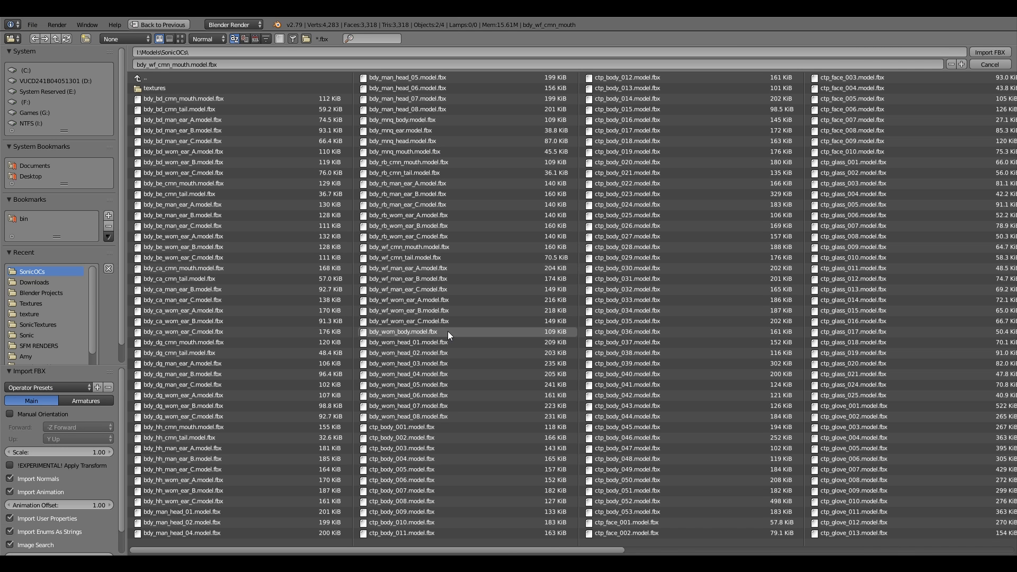
{"action": "double_click", "coordinate": [438, 141]}
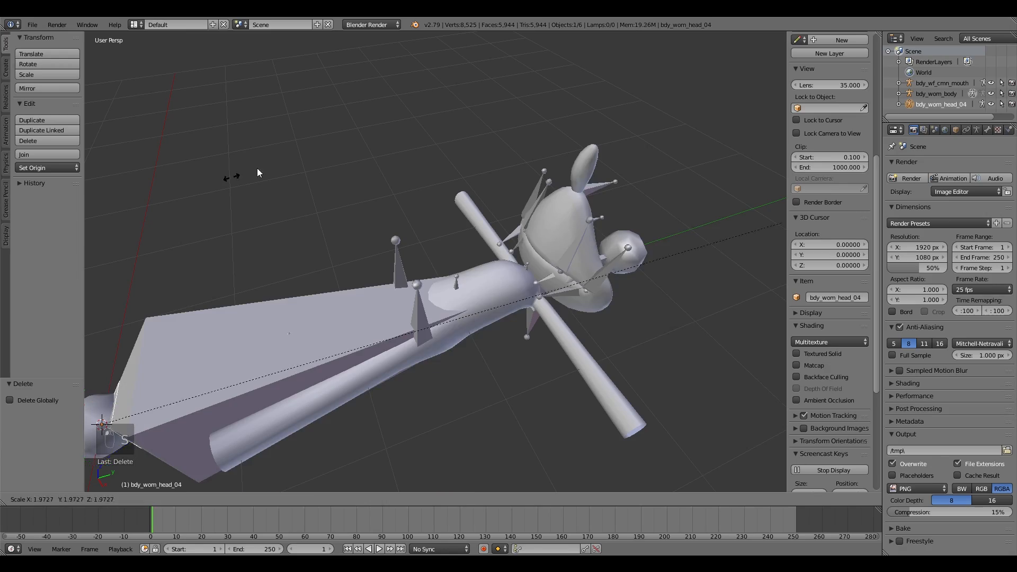
Step: Scale the newly imported part to 5 on the X axis
{"action": "left_click", "coordinate": [46, 411]}
{"action": "type", "text": "5"}
{"action": "key", "text": "Return"}
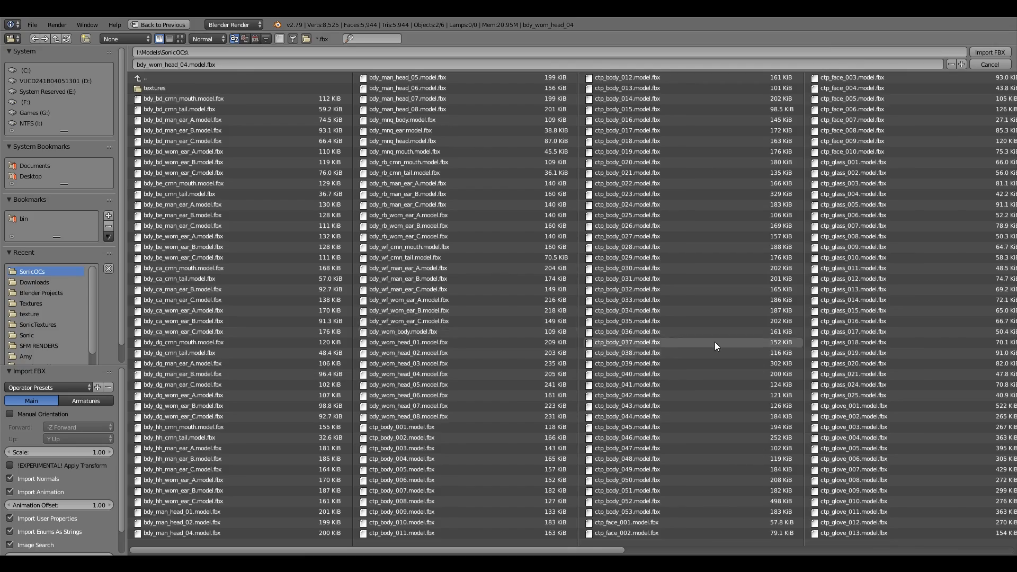
{"action": "scroll", "coordinate": [715, 342], "scroll_direction": "down", "scroll_amount": 2}
{"action": "key", "text": "s"}
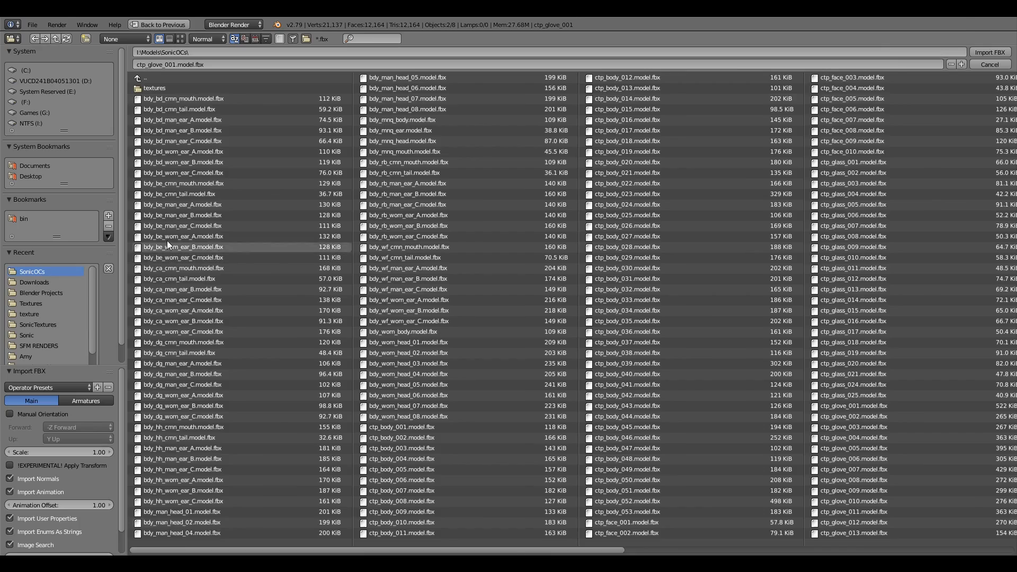
{"action": "scroll", "coordinate": [711, 557], "scroll_direction": "down", "scroll_amount": 3}
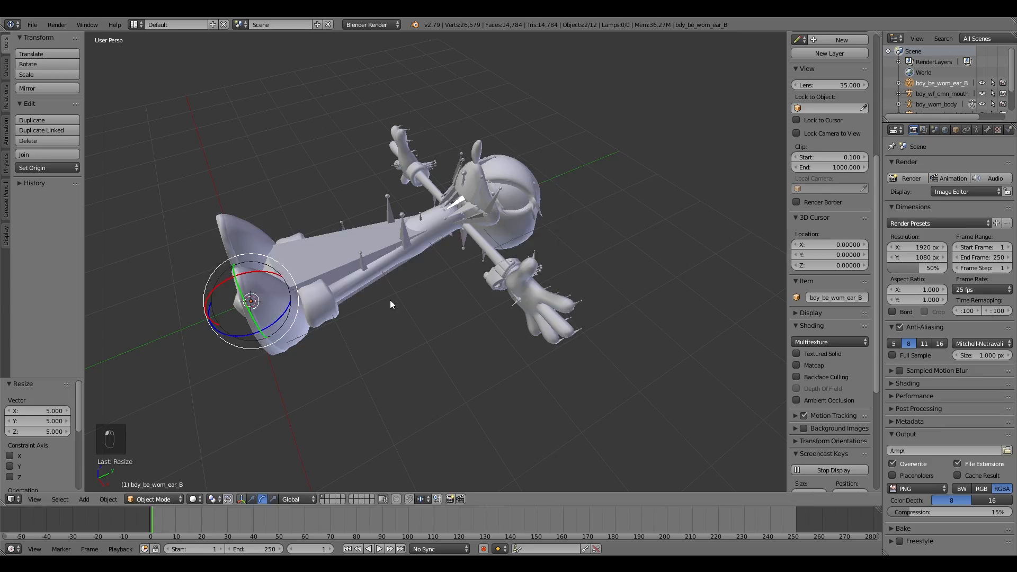
Step: Scale the imported ear model to 5 on all three axes
{"action": "key", "text": "shift+f"}
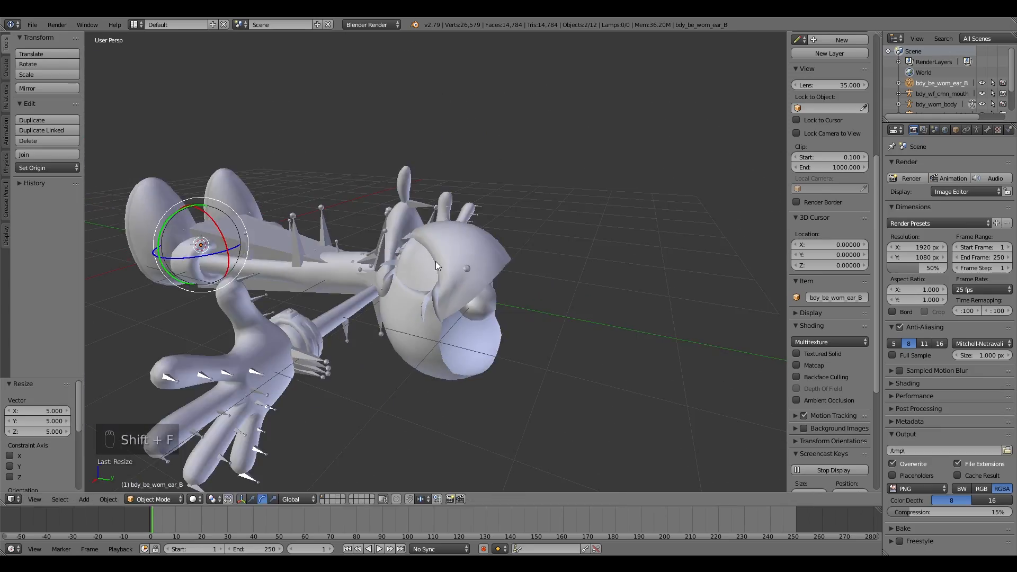
{"action": "key", "text": "g"}
{"action": "key", "text": "g"}
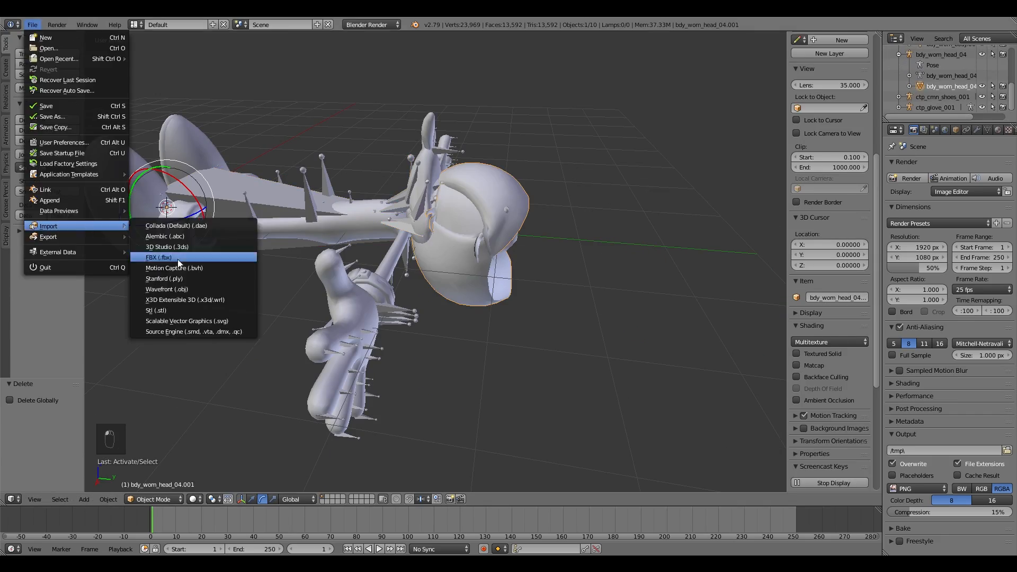
{"action": "key", "text": "s"}
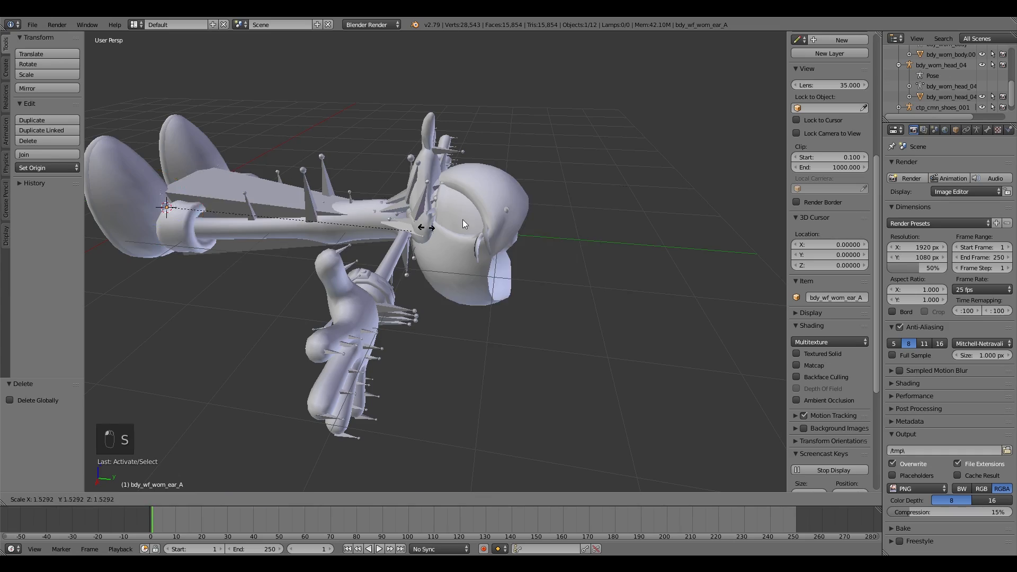
{"action": "left_click", "coordinate": [462, 224]}
{"action": "left_click_drag", "start_coordinate": [37, 411], "coordinate": [37, 432]}
{"action": "type", "text": "5"}
{"action": "key", "text": "Return"}
Step: Fly around the viewport to examine the assembled character from the front
{"action": "key", "text": "shift+f"}
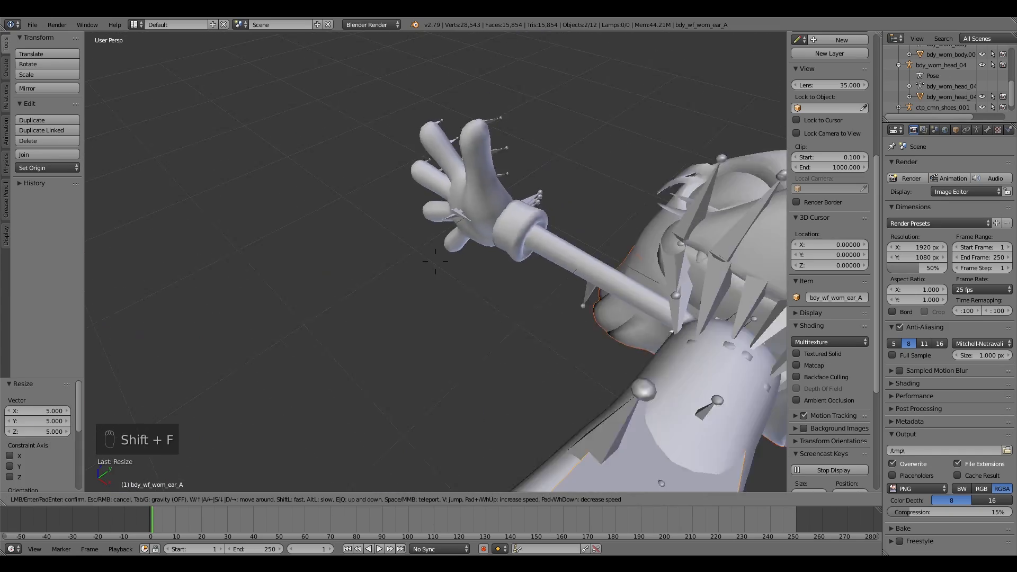
{"action": "key", "text": "s"}
{"action": "key", "text": "w"}
{"action": "key", "text": "w"}
{"action": "key", "text": "shift+f"}
{"action": "key", "text": "s"}
{"action": "key", "text": "a"}
{"action": "key", "text": "w"}
{"action": "key", "text": "s"}
{"action": "left_click", "coordinate": [435, 261]}
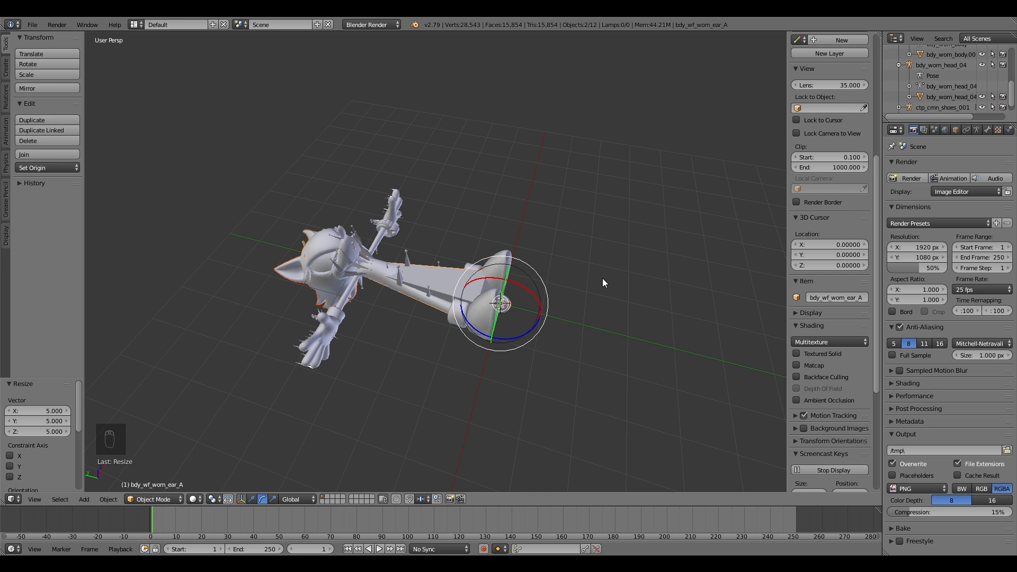
{"action": "key", "text": "shift+f"}
{"action": "left_click", "coordinate": [436, 262]}
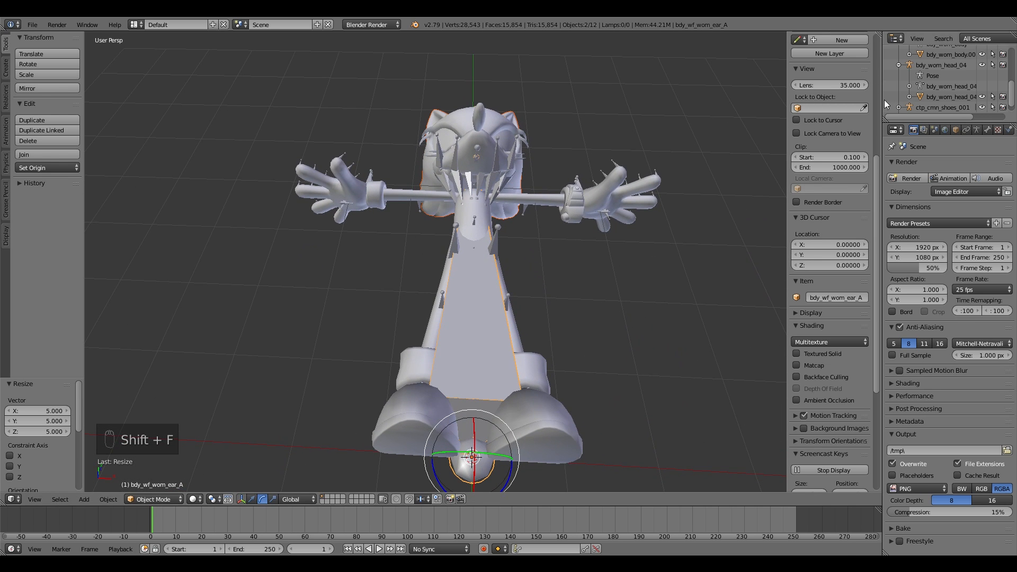
Step: Enlarge the outliner and expand the object hierarchy of the imported parts
{"action": "left_click_drag", "start_coordinate": [883, 100], "coordinate": [843, 100]}
{"action": "left_click_drag", "start_coordinate": [925, 123], "coordinate": [927, 230]}
{"action": "left_click", "coordinate": [868, 85]}
{"action": "left_click", "coordinate": [872, 93]}
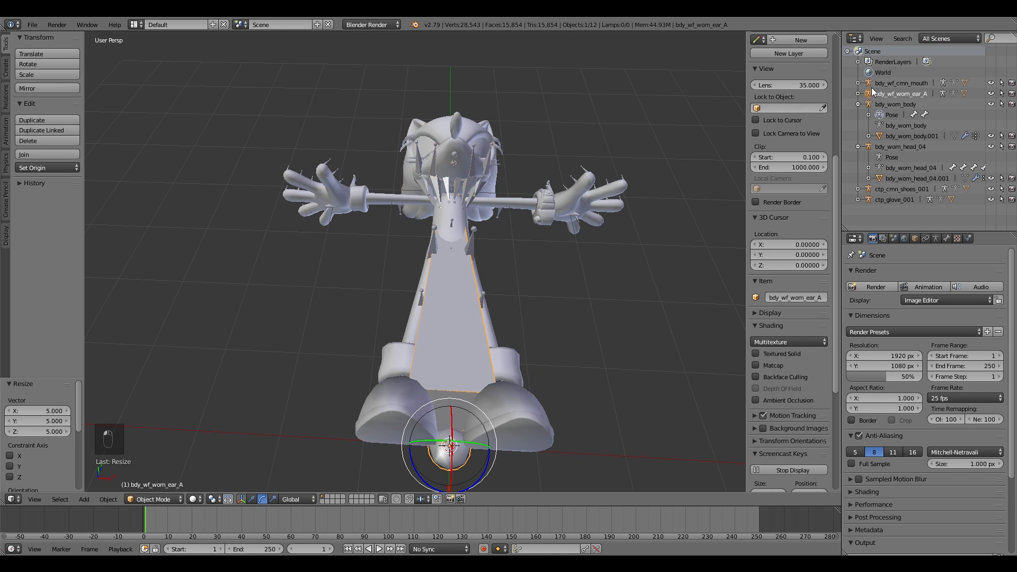
Step: Try moving the body mesh and its armature
{"action": "left_click", "coordinate": [587, 171]}
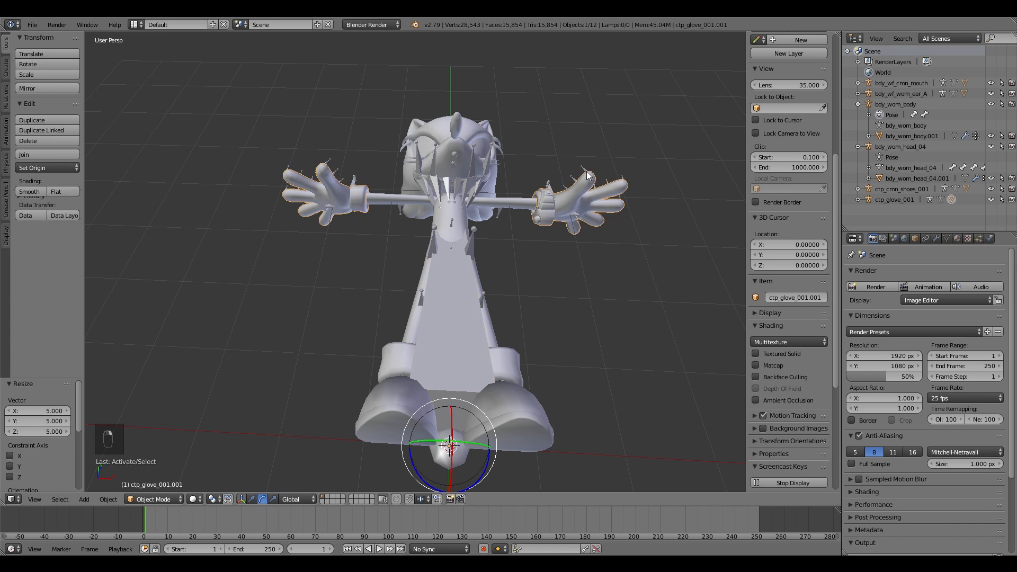
{"action": "left_click", "coordinate": [881, 136]}
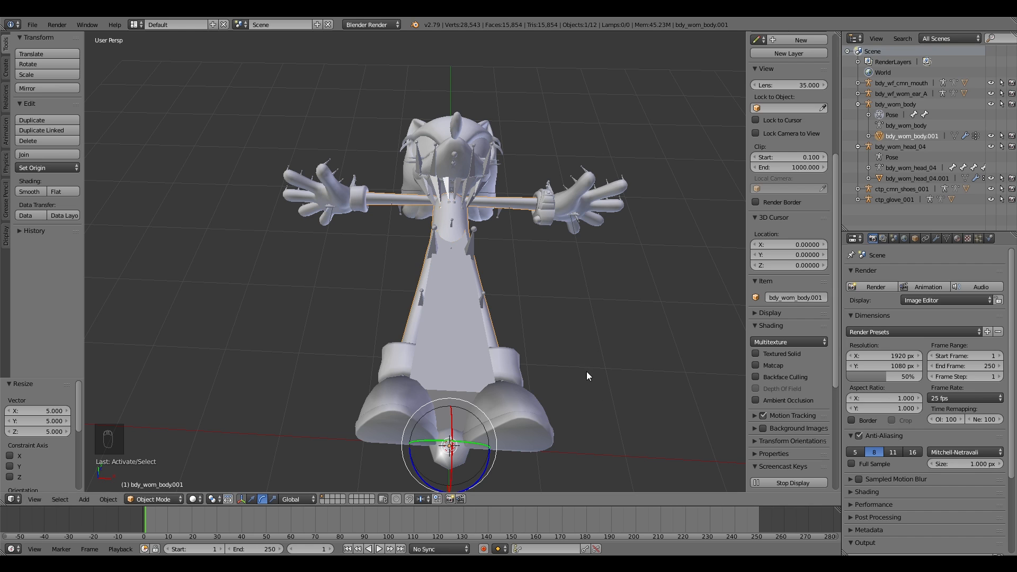
{"action": "key", "text": "g"}
{"action": "right_click", "coordinate": [684, 354]}
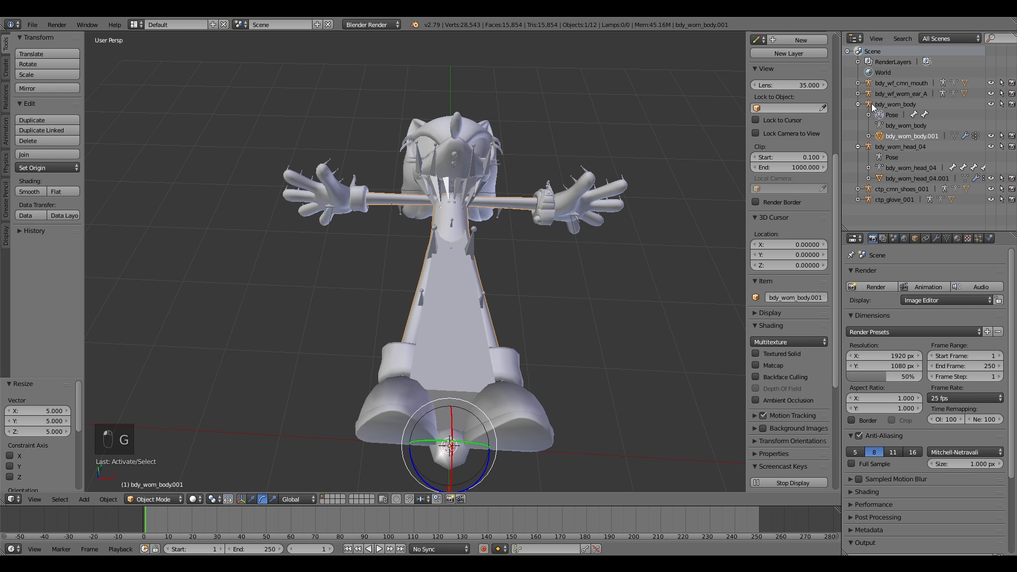
{"action": "left_click", "coordinate": [872, 104]}
{"action": "key", "text": "g"}
{"action": "right_click", "coordinate": [683, 263]}
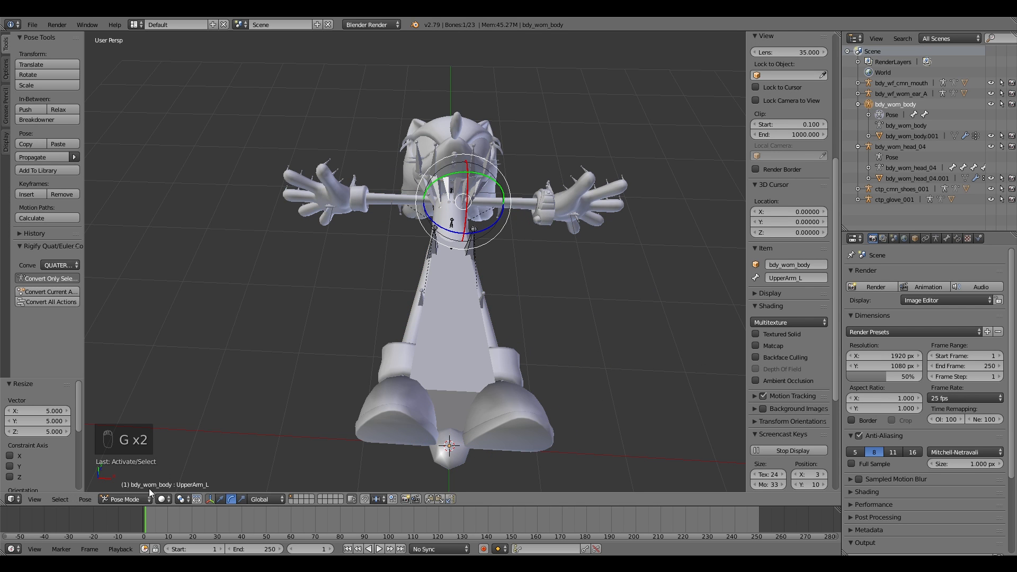
{"action": "left_click", "coordinate": [127, 499]}
{"action": "left_click", "coordinate": [132, 486]}
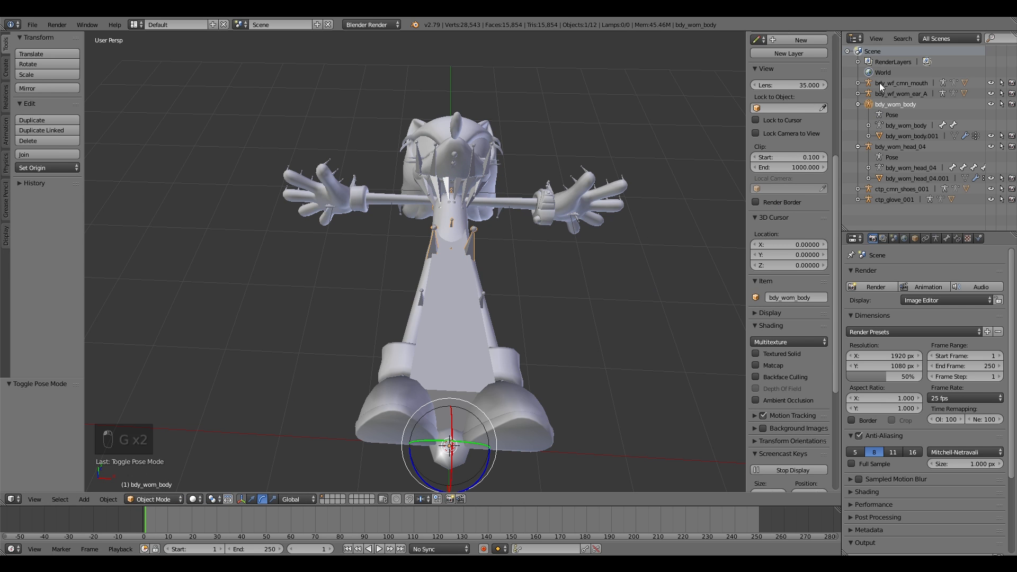
{"action": "key", "text": "g"}
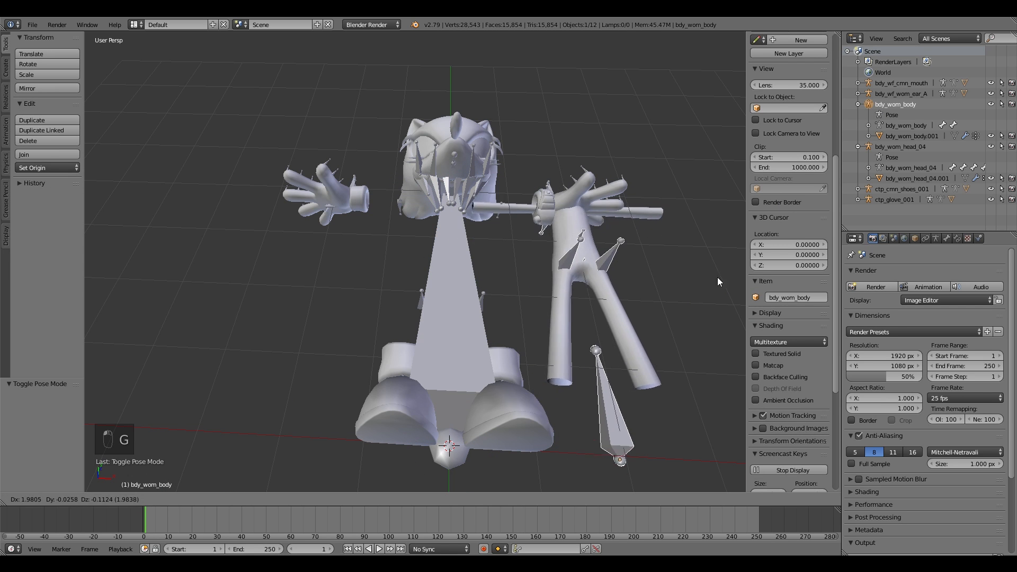
{"action": "right_click", "coordinate": [668, 298]}
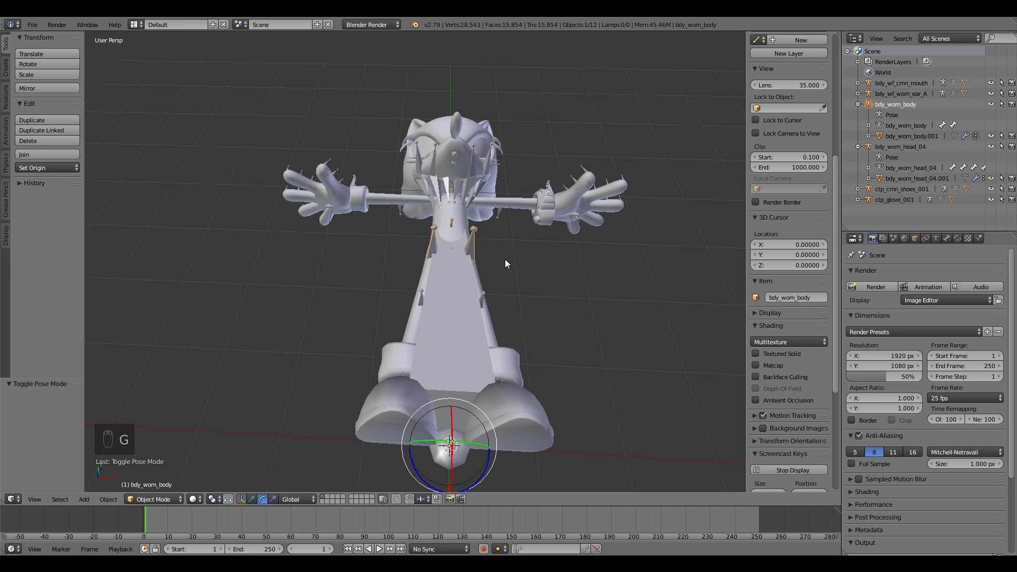
Step: Hide the ear armature's bones in Pose Mode and undo the hiding
{"action": "key", "text": "shift+f"}
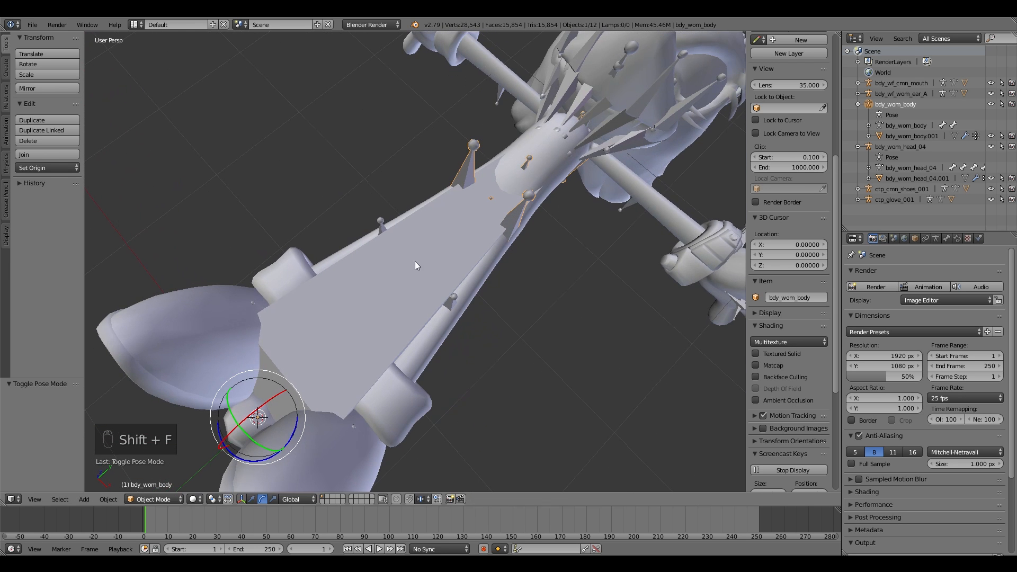
{"action": "right_click", "coordinate": [425, 268]}
{"action": "left_click", "coordinate": [156, 501]}
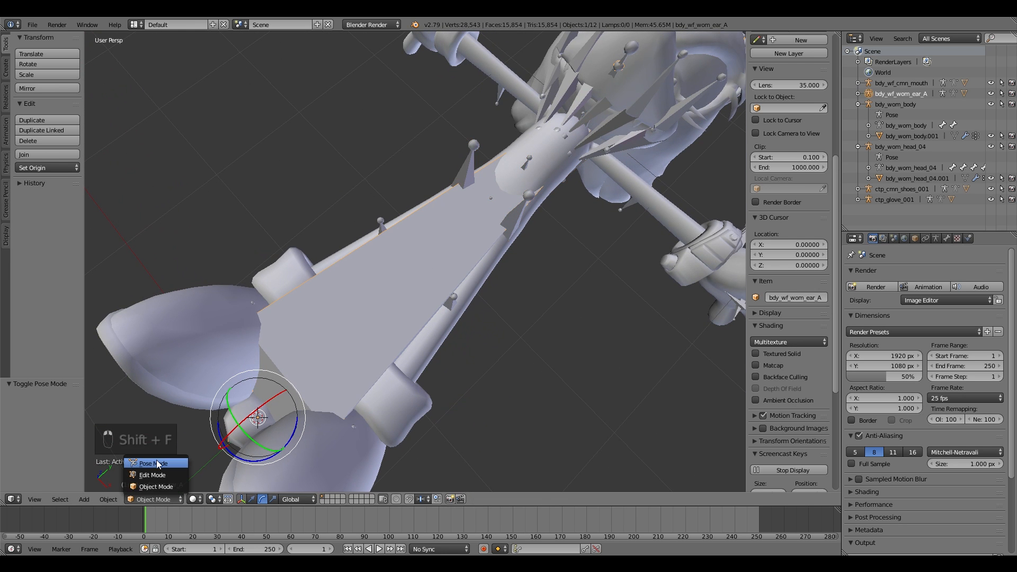
{"action": "left_click", "coordinate": [155, 457]}
{"action": "right_click", "coordinate": [392, 321]}
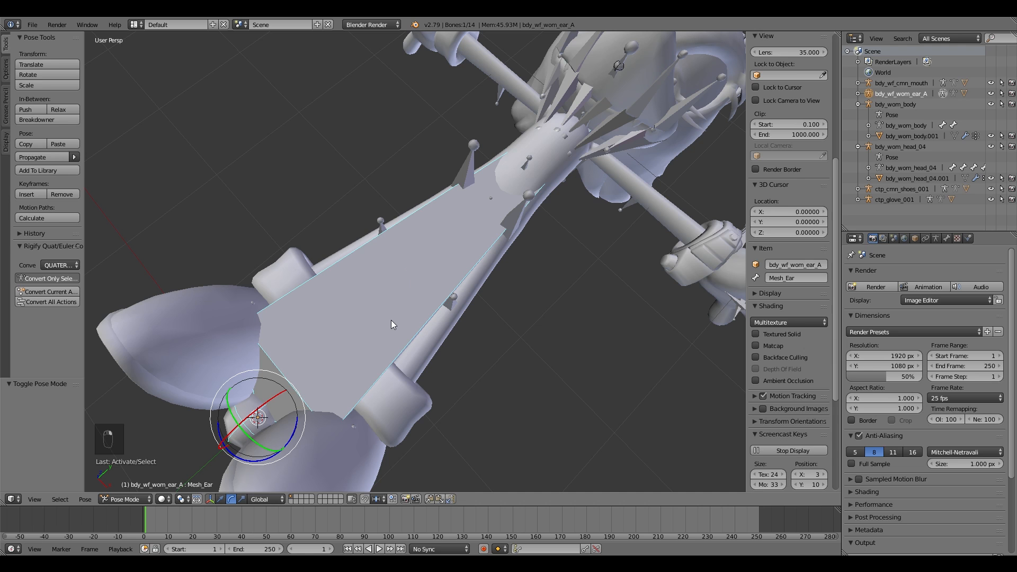
{"action": "key", "text": "ctrl+Tab"}
{"action": "key", "text": "h"}
{"action": "key", "text": "h"}
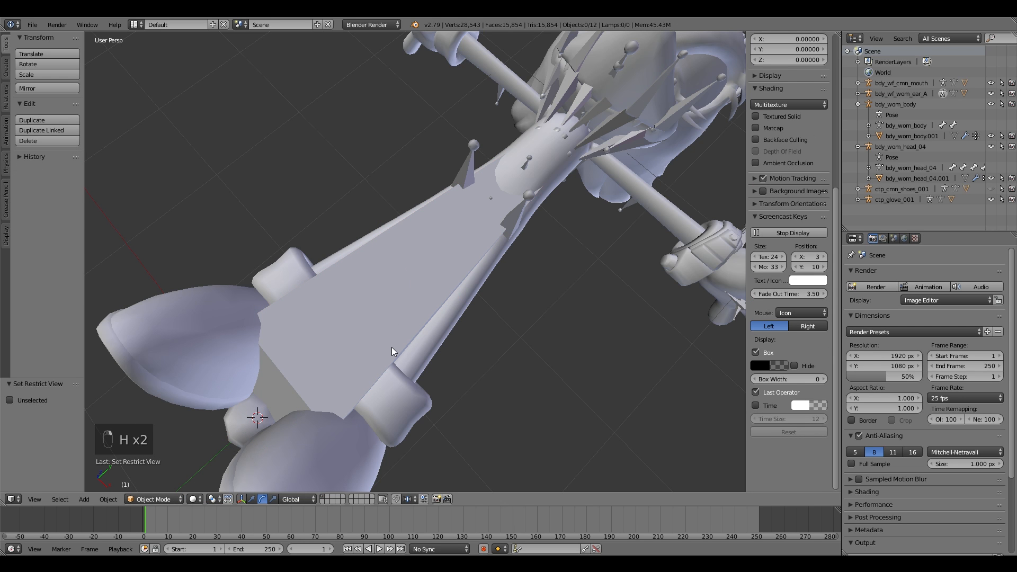
{"action": "key", "text": "ctrl+z"}
Step: Hide the shoe armature's bones in Pose Mode and leave Pose Mode
{"action": "left_click", "coordinate": [154, 499]}
{"action": "left_click", "coordinate": [154, 457]}
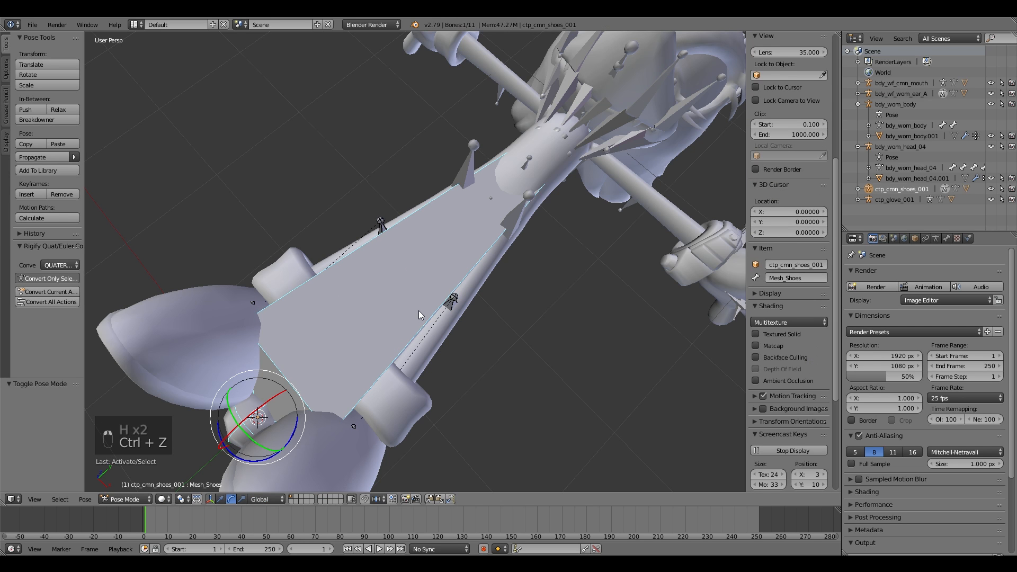
{"action": "key", "text": "h"}
{"action": "left_click", "coordinate": [129, 499]}
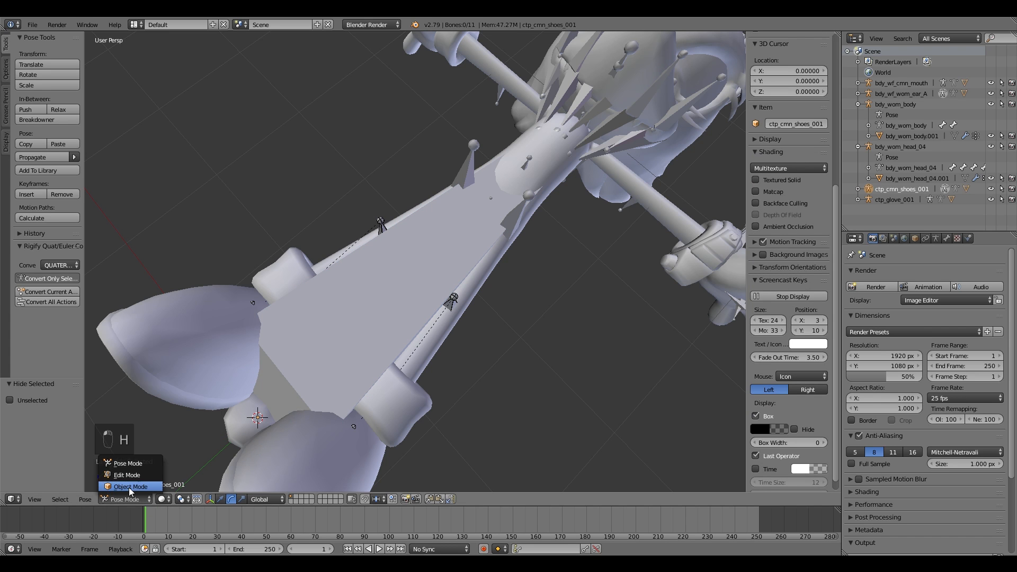
{"action": "left_click", "coordinate": [130, 464]}
Step: Select the head armature and hide its bones in Pose Mode
{"action": "right_click", "coordinate": [312, 419]}
{"action": "left_click", "coordinate": [129, 499]}
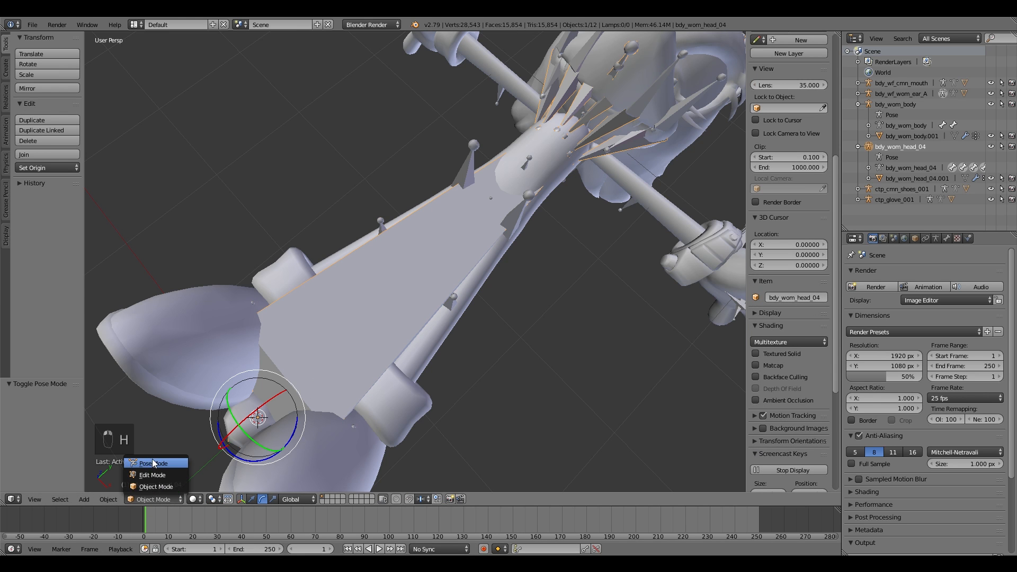
{"action": "left_click", "coordinate": [151, 459]}
{"action": "key", "text": "h"}
Step: Hide the glove armature's bones in Pose Mode and return to Object Mode
{"action": "right_click", "coordinate": [406, 326]}
{"action": "left_click", "coordinate": [154, 499]}
{"action": "right_click", "coordinate": [407, 323]}
{"action": "left_click", "coordinate": [154, 498]}
{"action": "right_click", "coordinate": [412, 312]}
{"action": "left_click", "coordinate": [162, 497]}
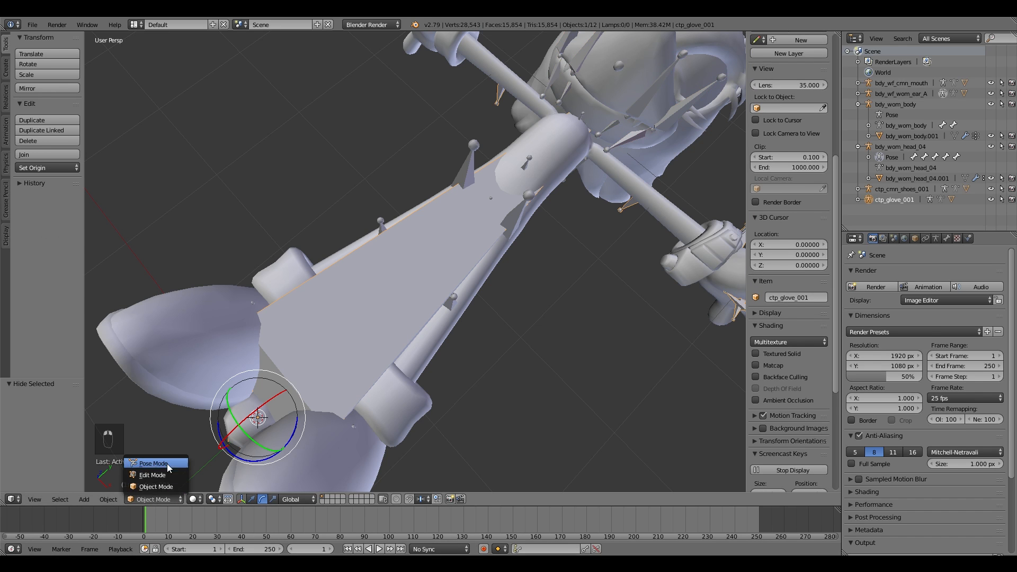
{"action": "left_click", "coordinate": [167, 463]}
{"action": "right_click", "coordinate": [419, 290]}
{"action": "key", "text": "h"}
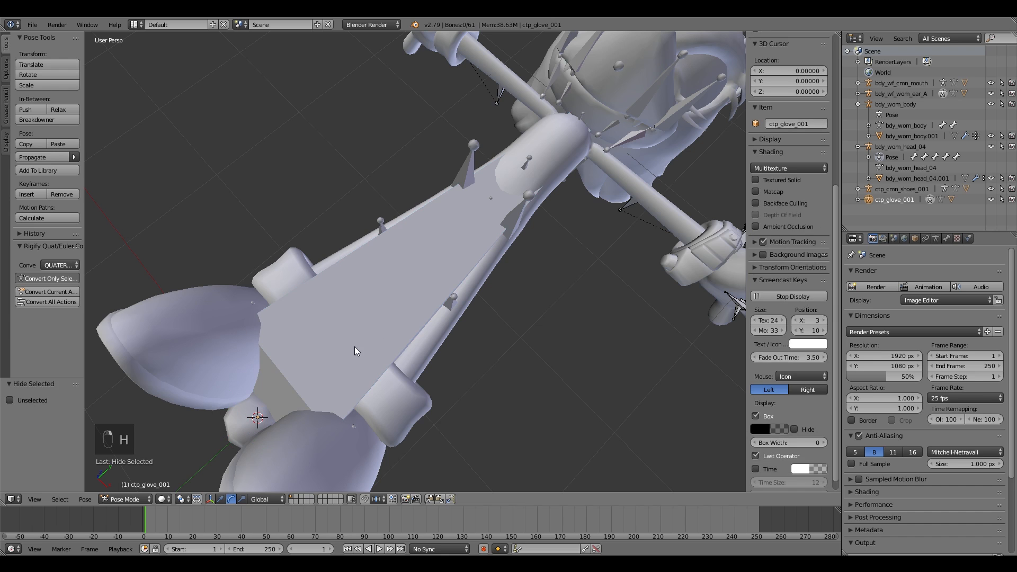
{"action": "left_click", "coordinate": [147, 498]}
{"action": "left_click", "coordinate": [141, 488]}
Step: Hide the mouth armature's bones in Pose Mode and return to Object Mode
{"action": "right_click", "coordinate": [310, 374]}
{"action": "left_click", "coordinate": [154, 499]}
{"action": "left_click", "coordinate": [171, 461]}
{"action": "right_click", "coordinate": [340, 369]}
{"action": "key", "text": "h"}
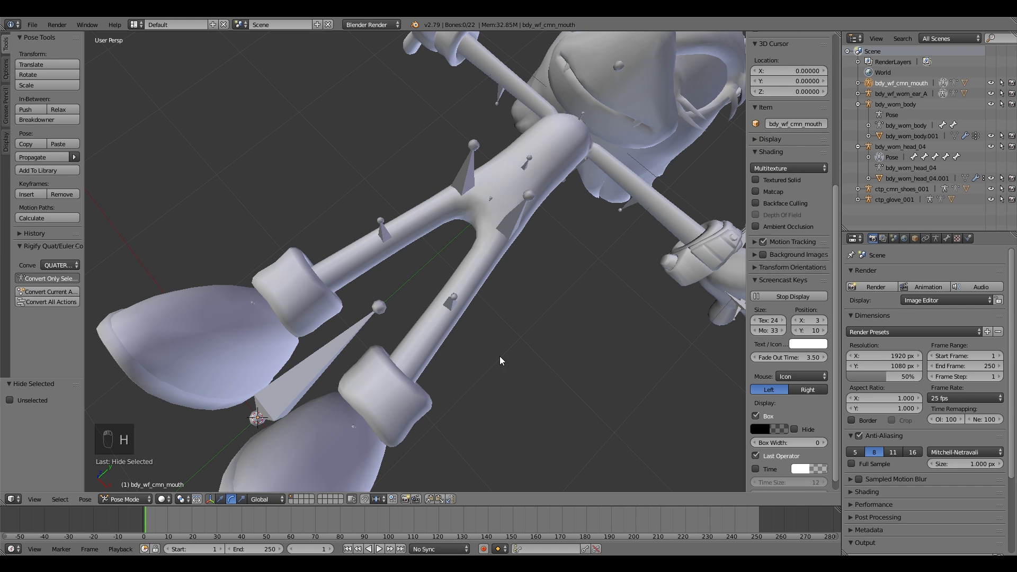
{"action": "left_click", "coordinate": [125, 499]}
{"action": "left_click", "coordinate": [141, 489]}
Step: Fly the view around to inspect the whole character from the front
{"action": "key", "text": "shift+f"}
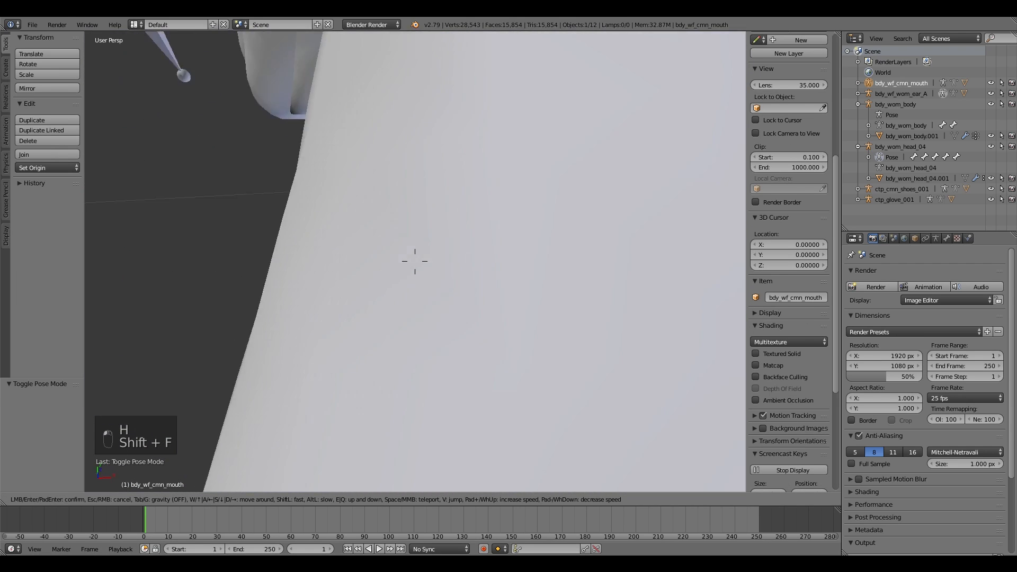
{"action": "key", "text": "s"}
{"action": "left_click", "coordinate": [574, 228]}
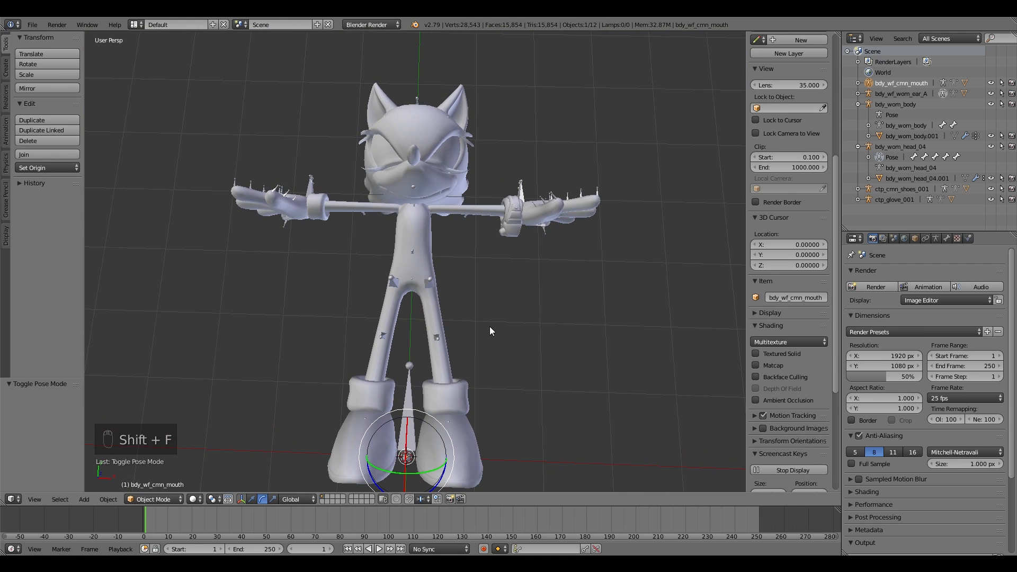
{"action": "key", "text": "shift+f"}
{"action": "key", "text": "w"}
{"action": "left_click", "coordinate": [583, 233]}
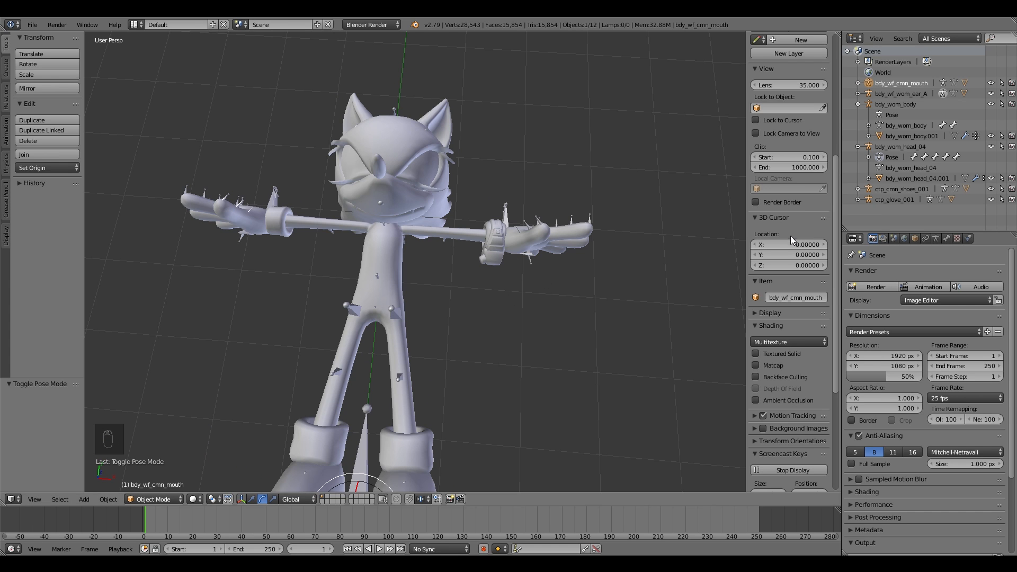
{"action": "key", "text": "shift+f"}
{"action": "left_click", "coordinate": [415, 262]}
Step: Try moving the head mesh
{"action": "right_click", "coordinate": [424, 117]}
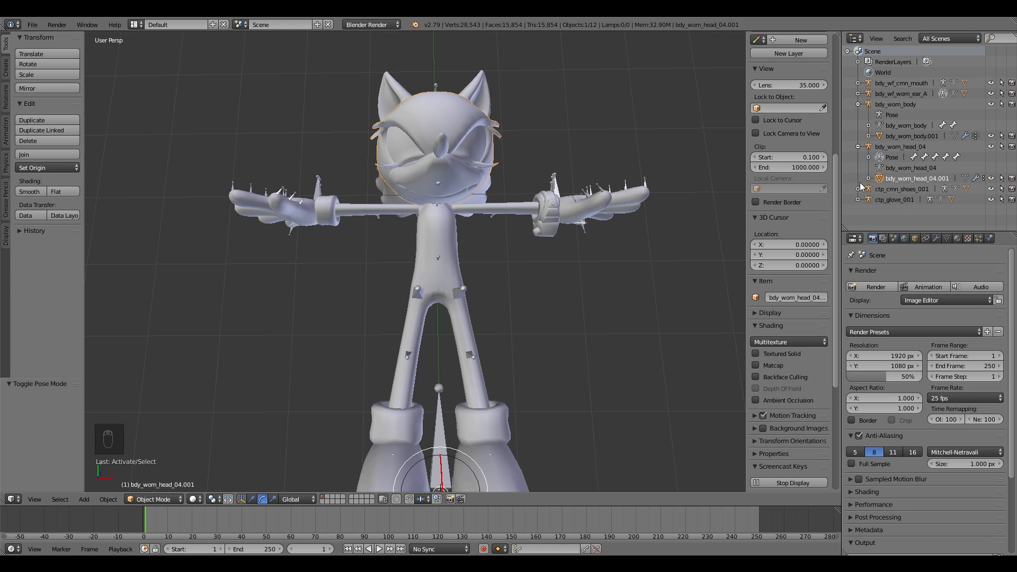
{"action": "key", "text": "g"}
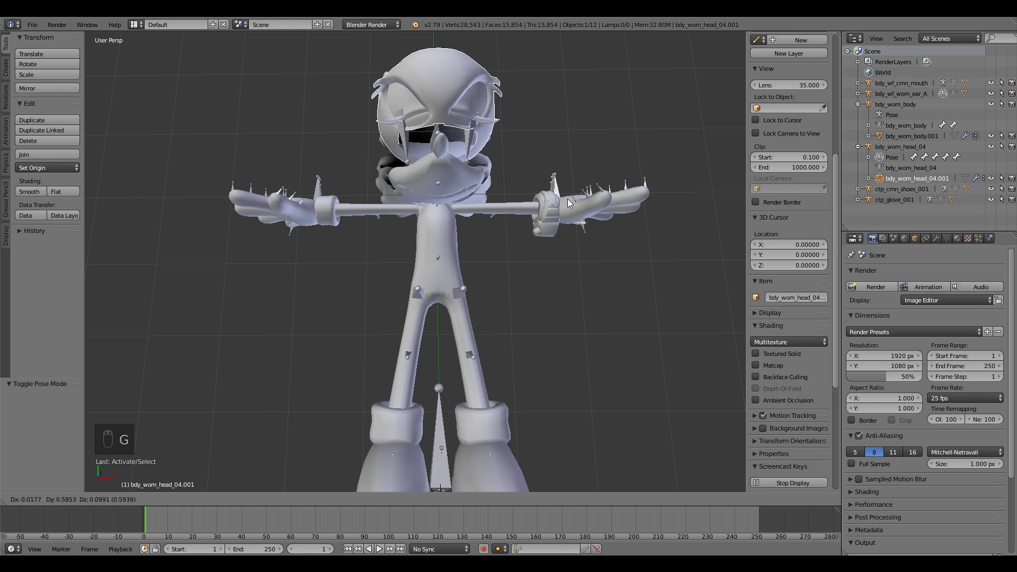
{"action": "right_click", "coordinate": [529, 244]}
Step: Try moving the body armature's Hips and Spine2 bones in Pose Mode, then return to Object Mode
{"action": "right_click", "coordinate": [458, 290]}
{"action": "left_click", "coordinate": [144, 498]}
{"action": "left_click", "coordinate": [152, 464]}
{"action": "right_click_drag", "start_coordinate": [471, 292], "coordinate": [447, 291]}
{"action": "right_click", "coordinate": [447, 295]}
{"action": "right_click", "coordinate": [438, 295]}
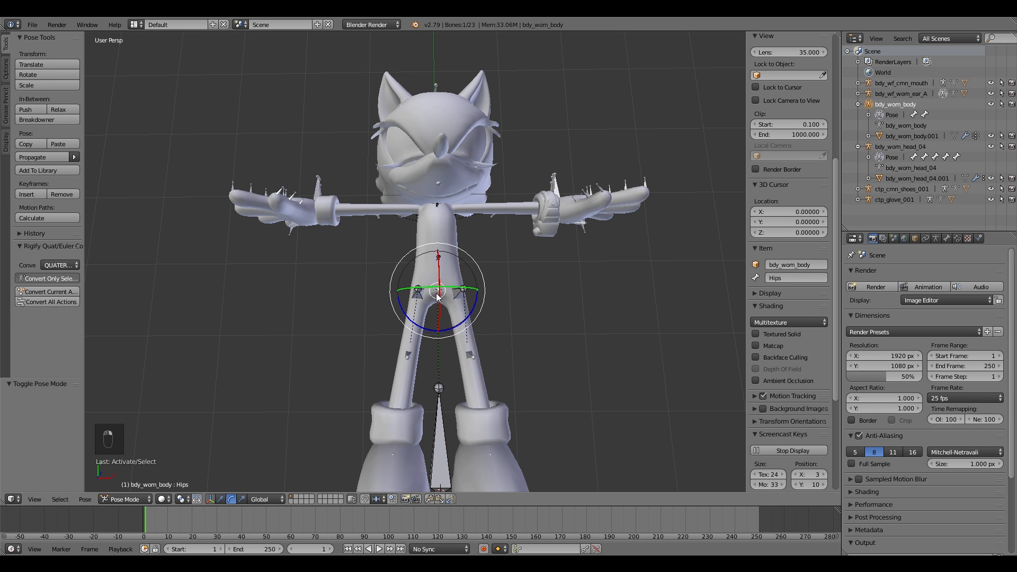
{"action": "key", "text": "g"}
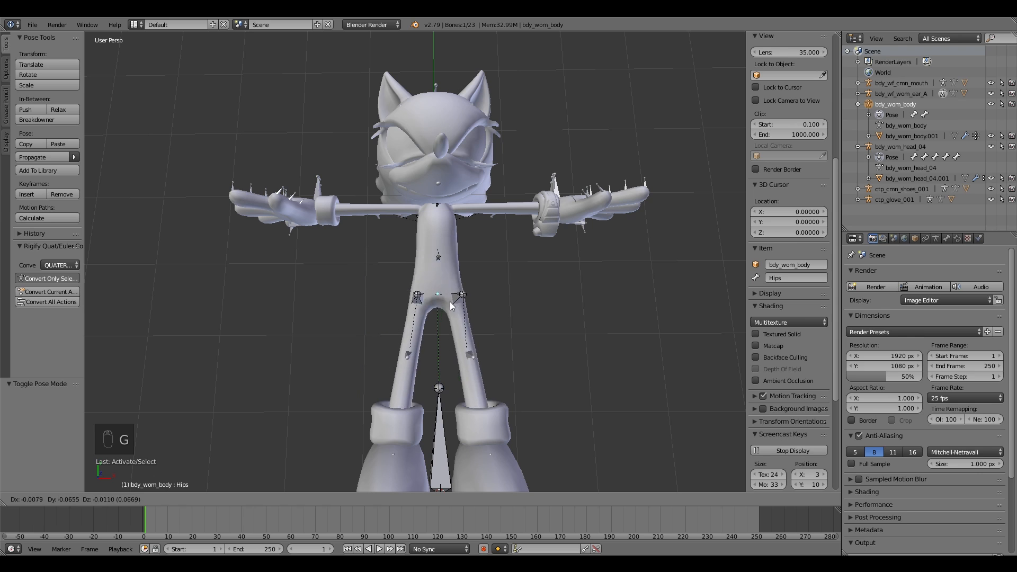
{"action": "right_click", "coordinate": [450, 299]}
{"action": "right_click", "coordinate": [445, 234]}
{"action": "key", "text": "g"}
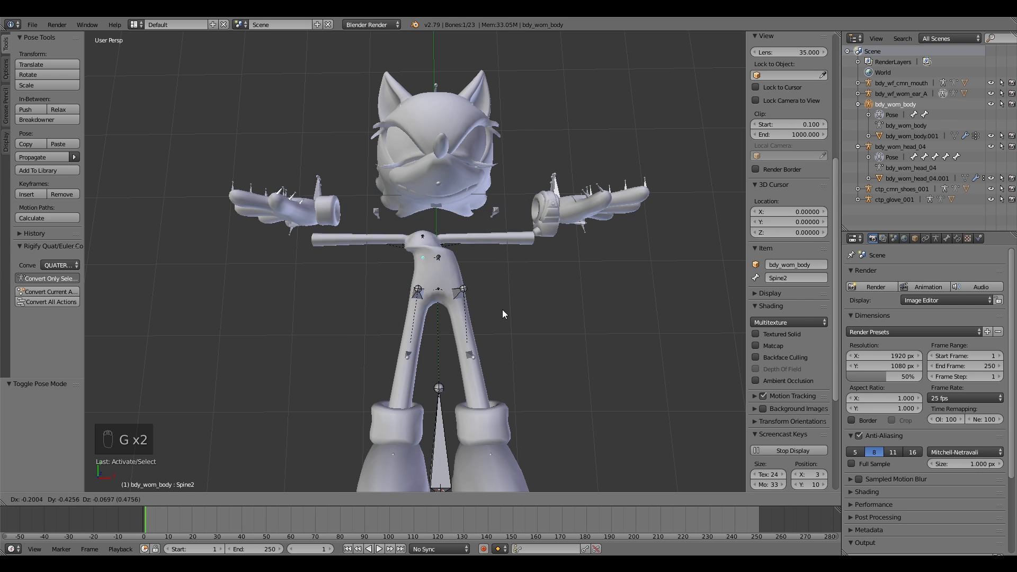
{"action": "right_click", "coordinate": [300, 204]}
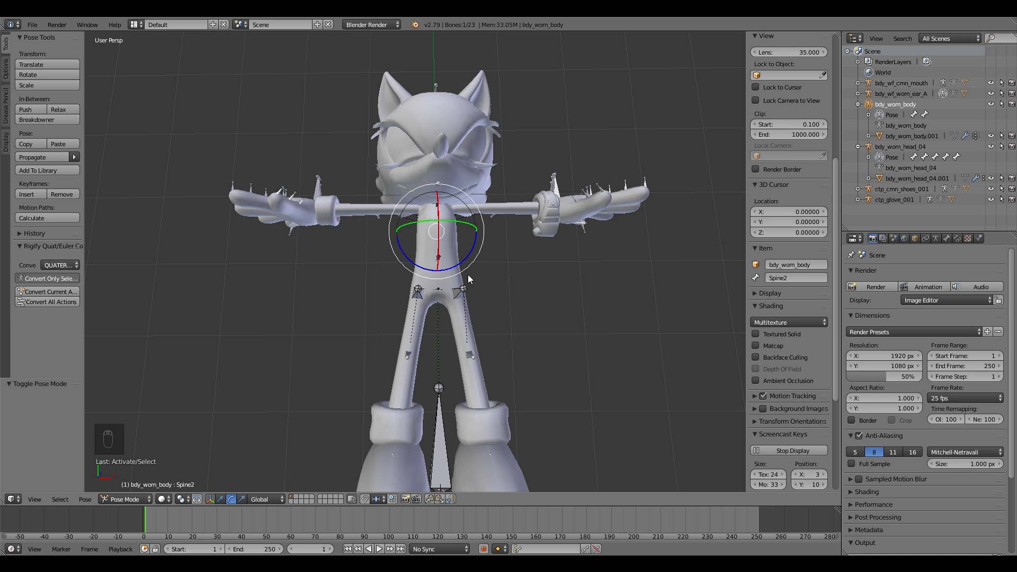
{"action": "left_click_drag", "start_coordinate": [460, 230], "coordinate": [488, 268]}
{"action": "right_click", "coordinate": [487, 268]}
{"action": "left_click", "coordinate": [127, 500]}
{"action": "left_click", "coordinate": [135, 485]}
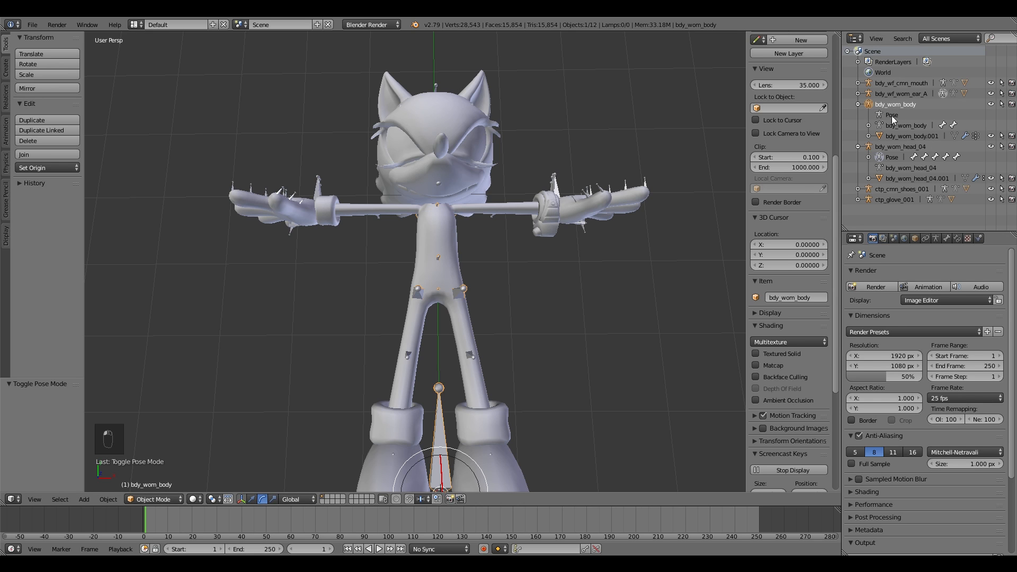
Step: Parent the head mesh to the body armature with Armature Deform
{"action": "left_click", "coordinate": [883, 180]}
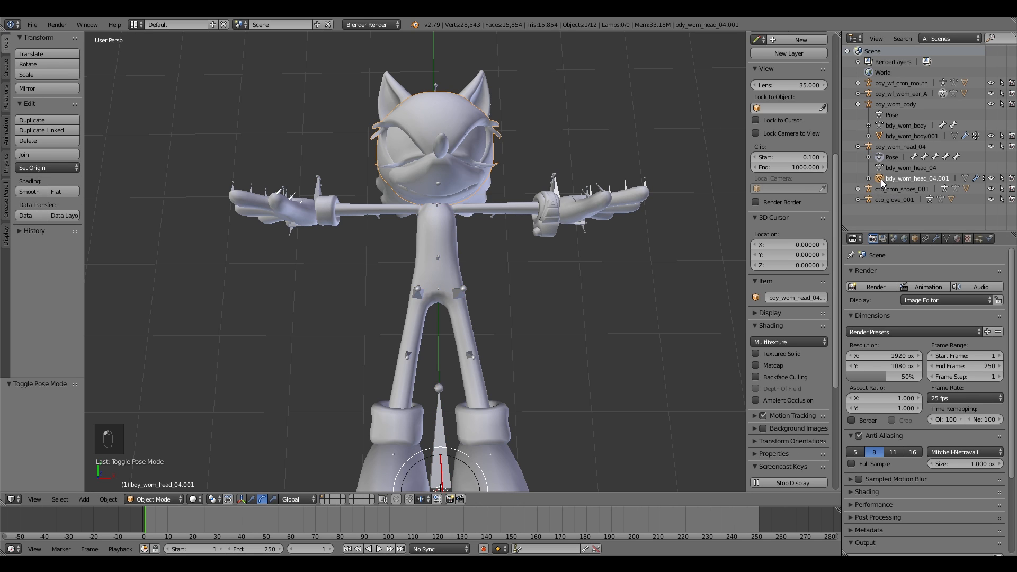
{"action": "left_click_drag", "start_coordinate": [880, 183], "coordinate": [869, 108]}
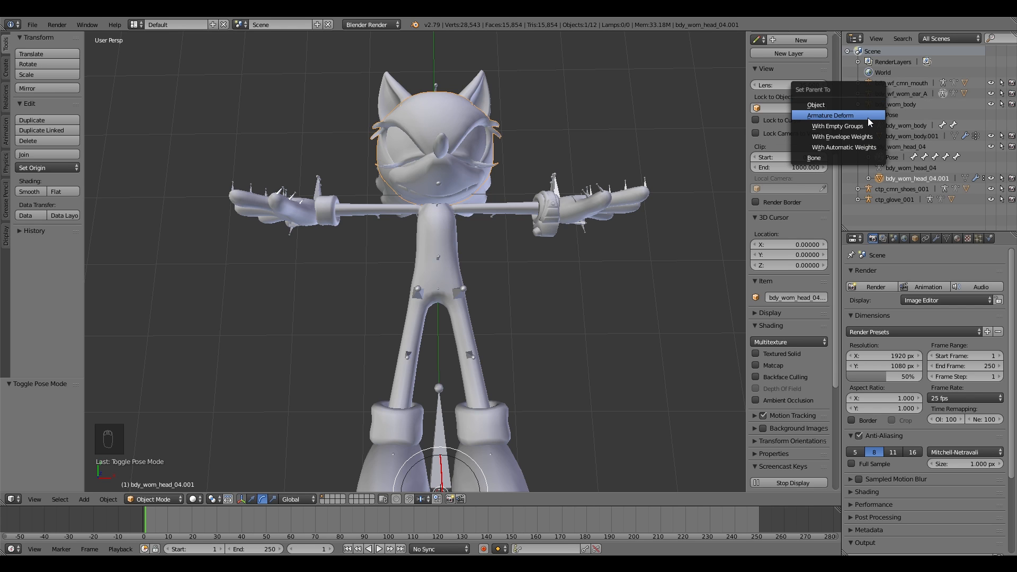
{"action": "left_click", "coordinate": [869, 122]}
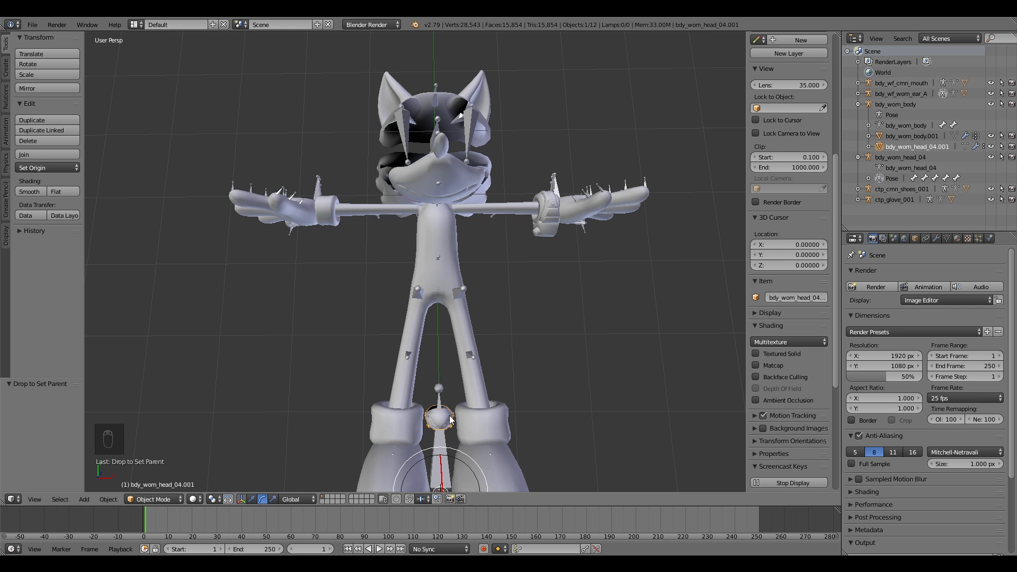
Step: Rescale the head mesh to 5 on the X, Y and Z axes
{"action": "key", "text": "s"}
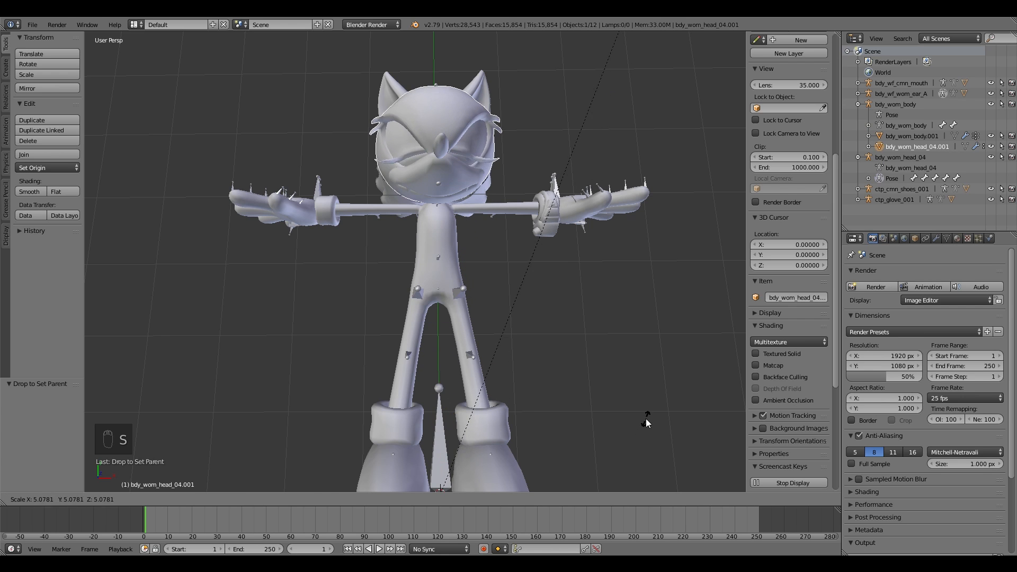
{"action": "left_click", "coordinate": [650, 415]}
{"action": "left_click", "coordinate": [35, 410]}
{"action": "type", "text": "5"}
{"action": "key", "text": "Tab"}
{"action": "type", "text": "5"}
{"action": "key", "text": "Tab"}
{"action": "type", "text": "5"}
{"action": "key", "text": "Return"}
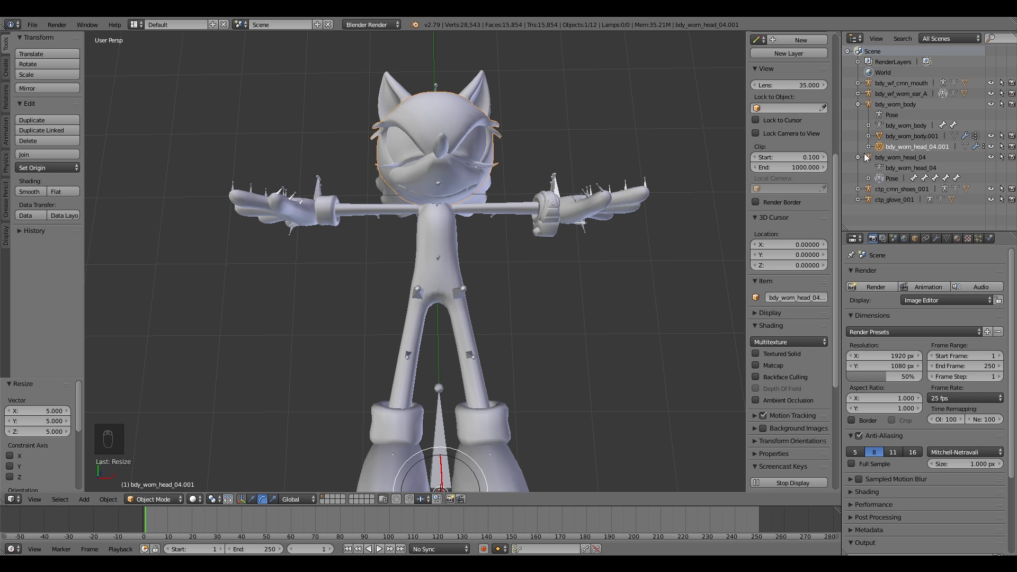
Step: Parent the shoes mesh to the body armature with Armature Deform
{"action": "left_click", "coordinate": [857, 189]}
{"action": "left_click", "coordinate": [884, 221]}
{"action": "scroll", "coordinate": [882, 212], "scroll_direction": "down", "scroll_amount": 1}
{"action": "left_click_drag", "start_coordinate": [880, 207], "coordinate": [869, 89]}
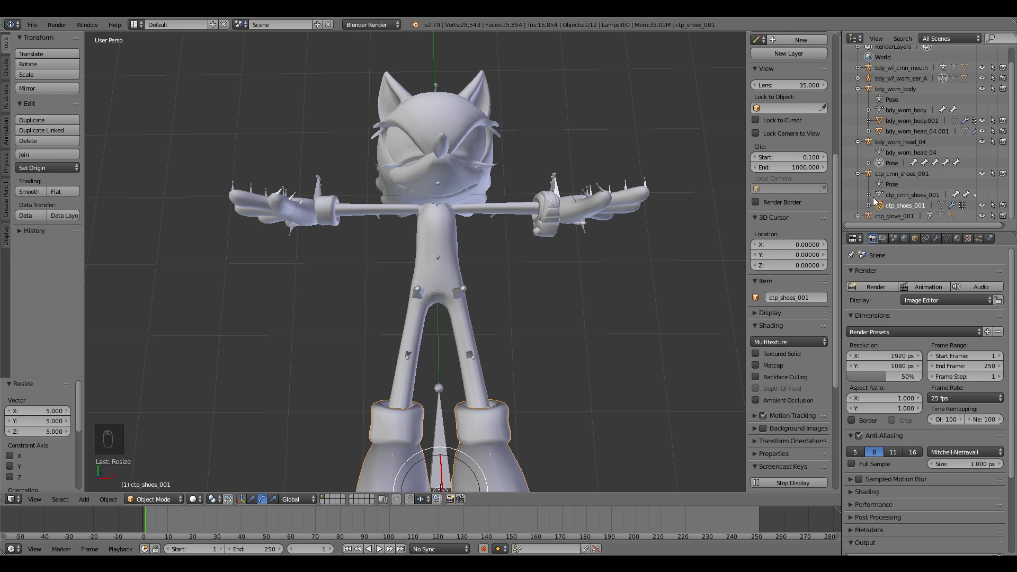
{"action": "left_click_drag", "start_coordinate": [880, 114], "coordinate": [869, 87]}
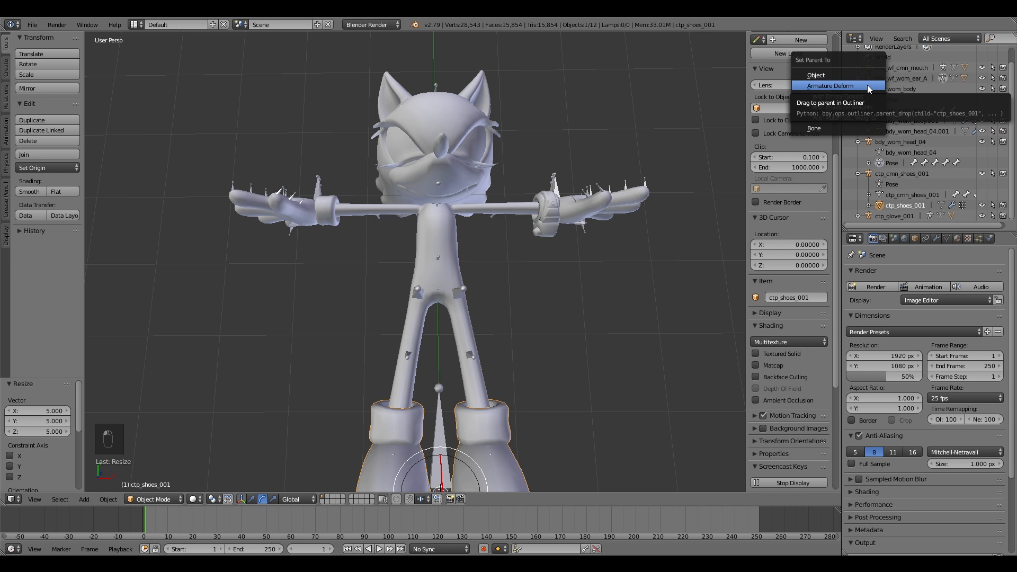
{"action": "left_click", "coordinate": [874, 87]}
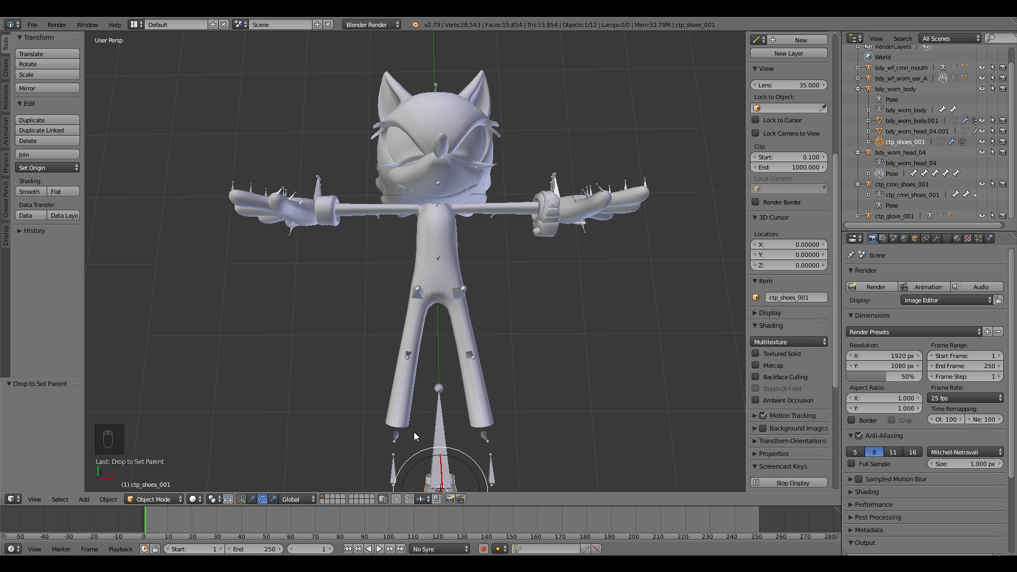
Step: Rescale the shoes mesh to 5 on the X, Y and Z axes
{"action": "key", "text": "s"}
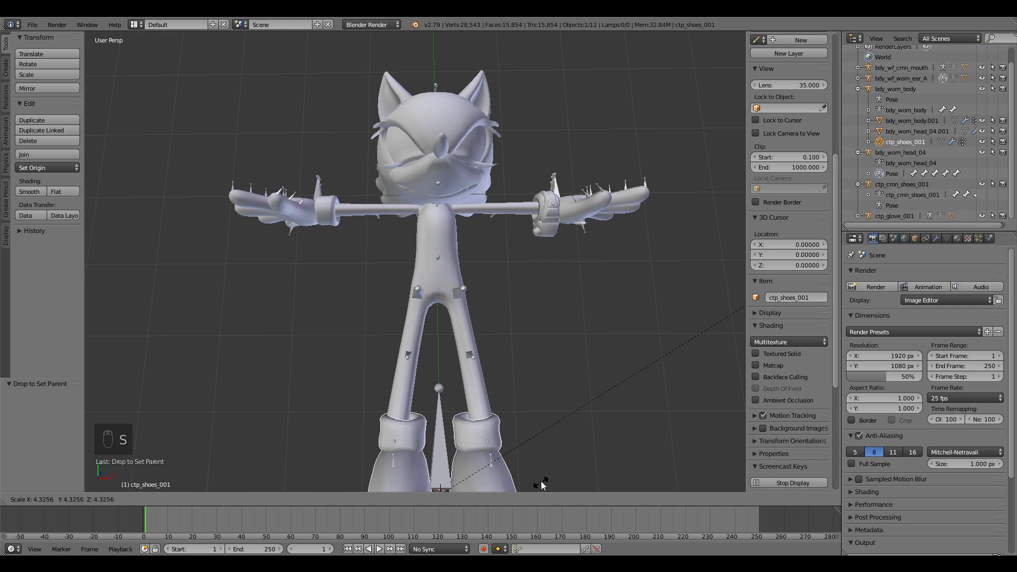
{"action": "left_click", "coordinate": [591, 463]}
{"action": "left_click", "coordinate": [40, 411]}
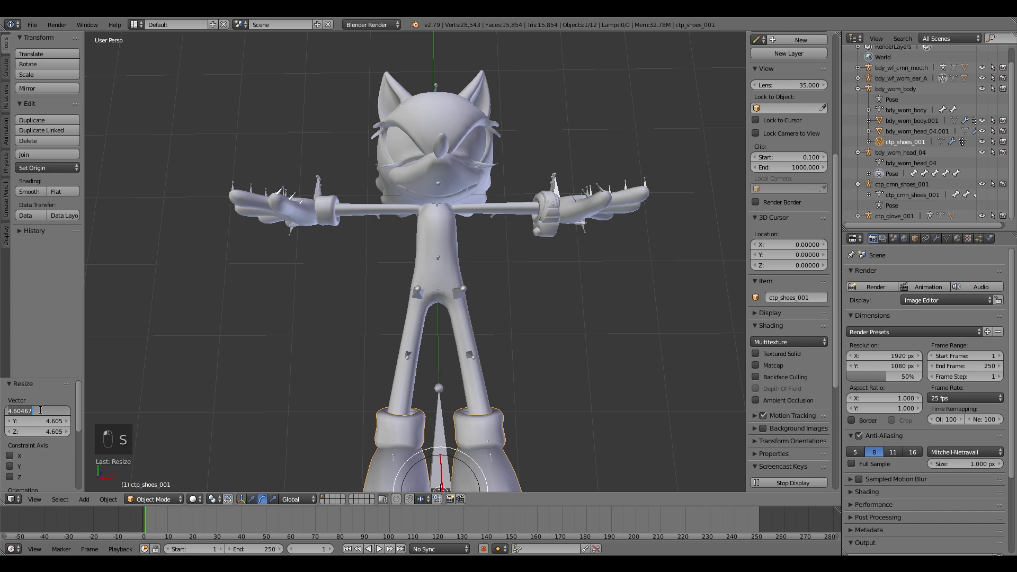
{"action": "key", "text": "Return"}
{"action": "left_click", "coordinate": [41, 421]}
{"action": "type", "text": "5"}
{"action": "key", "text": "Return"}
{"action": "left_click", "coordinate": [42, 432]}
{"action": "type", "text": "5"}
{"action": "key", "text": "Return"}
Step: Select the glove mesh and parent it to the body armature with Armature Deform
{"action": "right_click", "coordinate": [565, 200]}
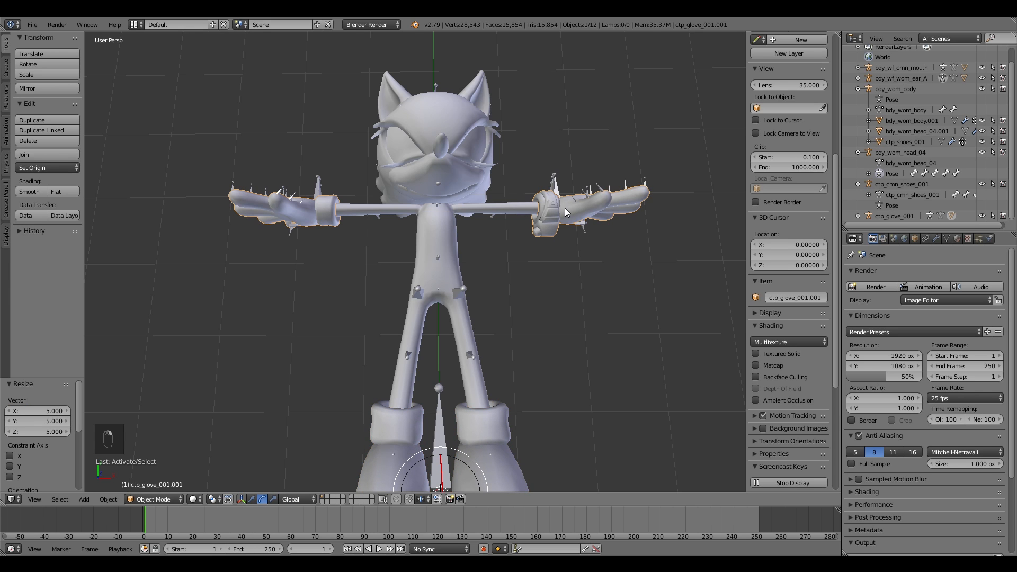
{"action": "left_click", "coordinate": [859, 217]}
{"action": "scroll", "coordinate": [869, 216], "scroll_direction": "down", "scroll_amount": 2}
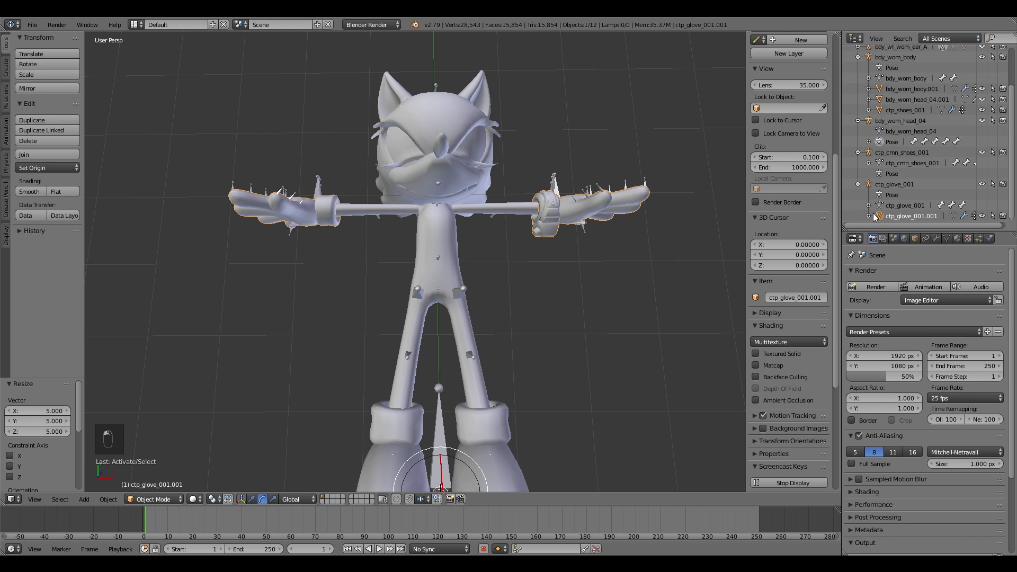
{"action": "left_click_drag", "start_coordinate": [877, 69], "coordinate": [871, 61]}
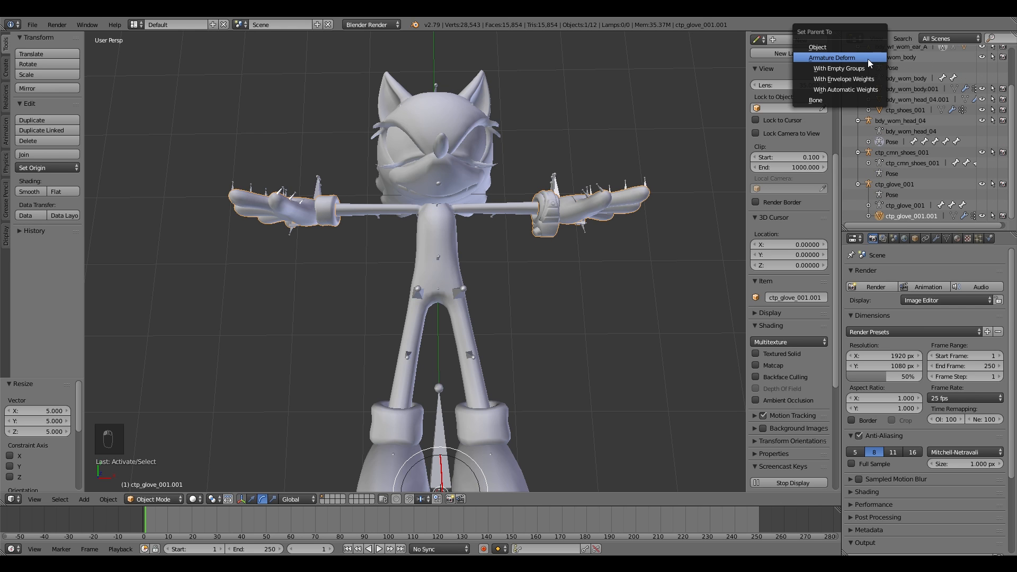
{"action": "left_click", "coordinate": [870, 58]}
Step: Rescale the glove mesh to 5 on the X, Y and Z axes
{"action": "key", "text": "s"}
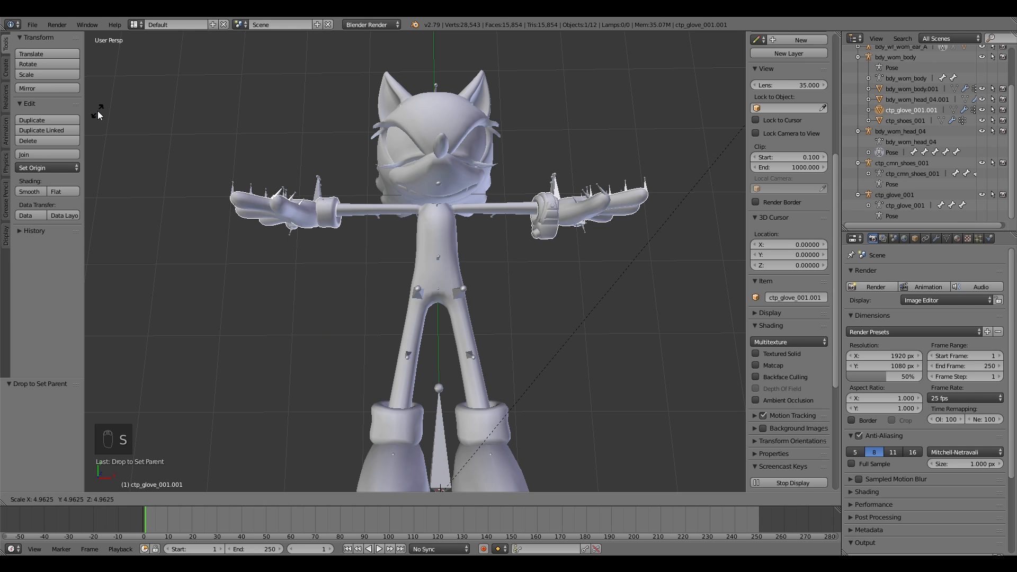
{"action": "left_click", "coordinate": [102, 114]}
{"action": "left_click", "coordinate": [52, 411]}
{"action": "type", "text": "5.00"}
{"action": "left_click", "coordinate": [47, 420]}
{"action": "key", "text": "BackSpace"}
{"action": "key", "text": "BackSpace"}
{"action": "left_click", "coordinate": [39, 431]}
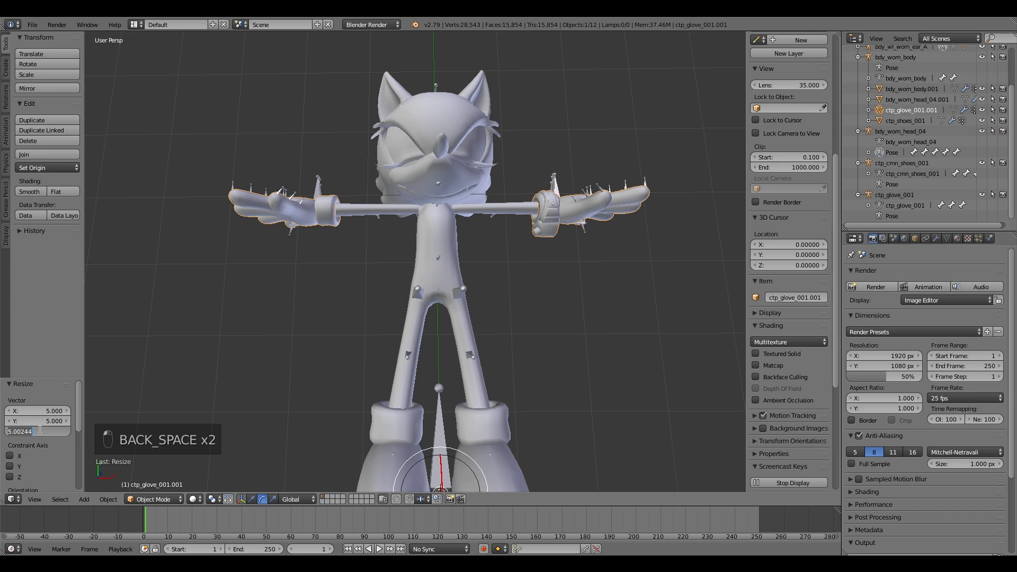
{"action": "key", "text": "Return"}
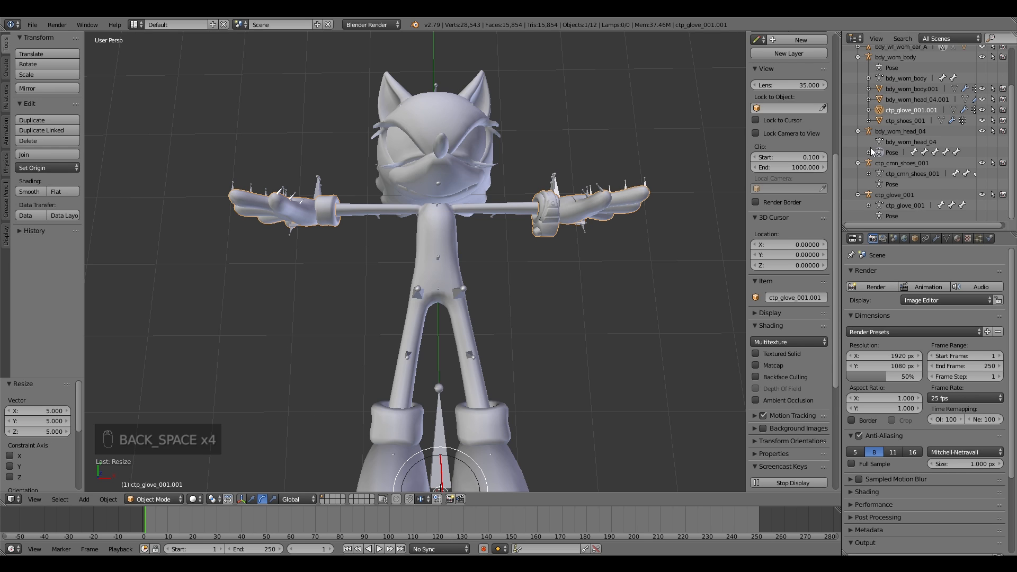
Step: Parent the mouth mesh to the body armature with Armature Deform
{"action": "scroll", "coordinate": [868, 133], "scroll_direction": "up", "scroll_amount": 5}
{"action": "left_click", "coordinate": [883, 89]}
{"action": "key", "text": "ctrl+p"}
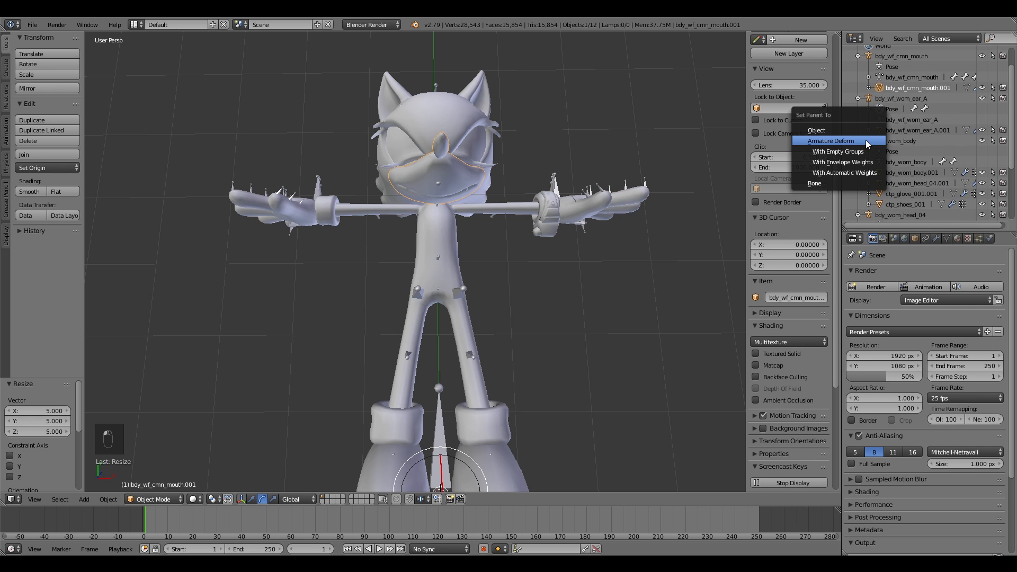
{"action": "left_click", "coordinate": [867, 144]}
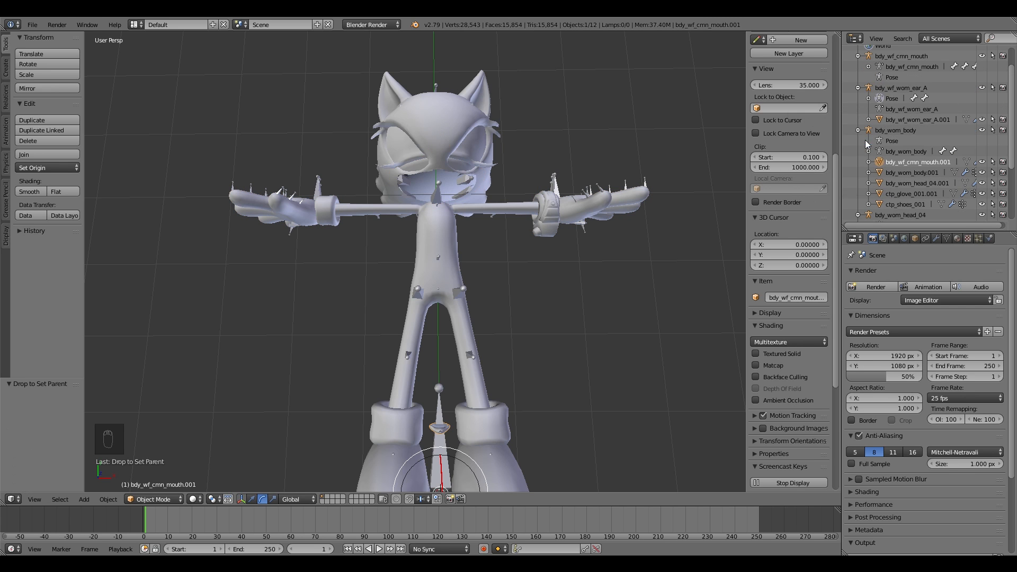
Step: Rescale the mouth mesh to 5 on the X, Y and Z axes
{"action": "key", "text": "s"}
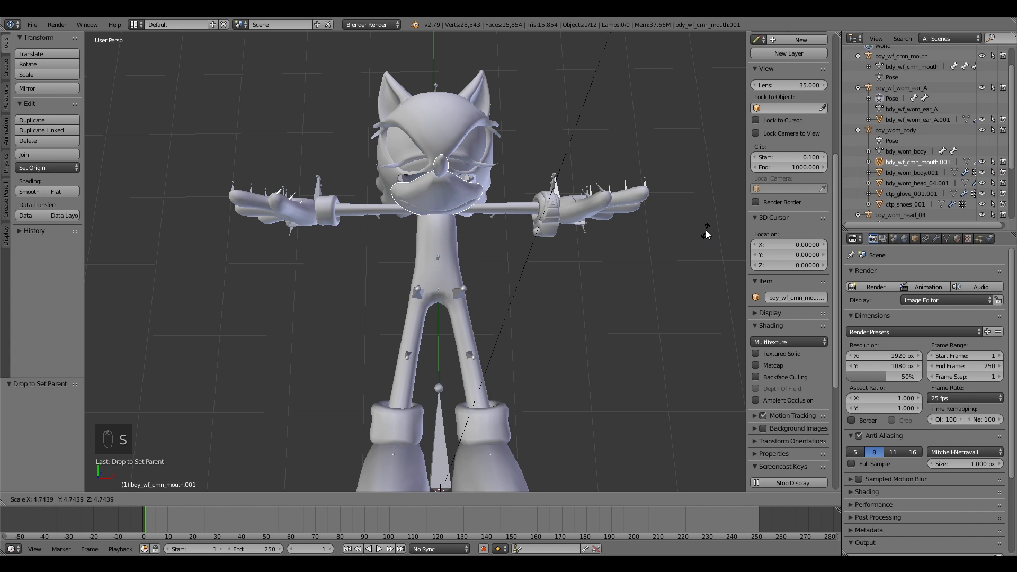
{"action": "left_click", "coordinate": [704, 207]}
{"action": "double_click", "coordinate": [19, 413]}
{"action": "type", "text": "55"}
{"action": "key", "text": "Tab"}
{"action": "type", "text": "5"}
{"action": "key", "text": "Tab"}
{"action": "type", "text": "5"}
{"action": "key", "text": "Return"}
Step: Parent the ear mesh to the body armature with Armature Deform
{"action": "left_click", "coordinate": [883, 121]}
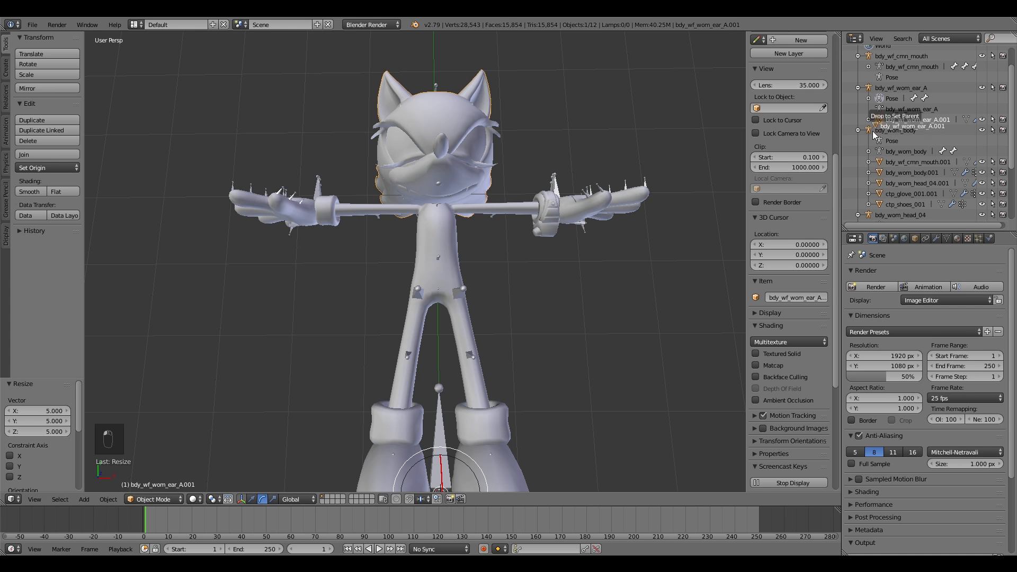
{"action": "key", "text": "ctrl+p"}
{"action": "left_click", "coordinate": [862, 137]}
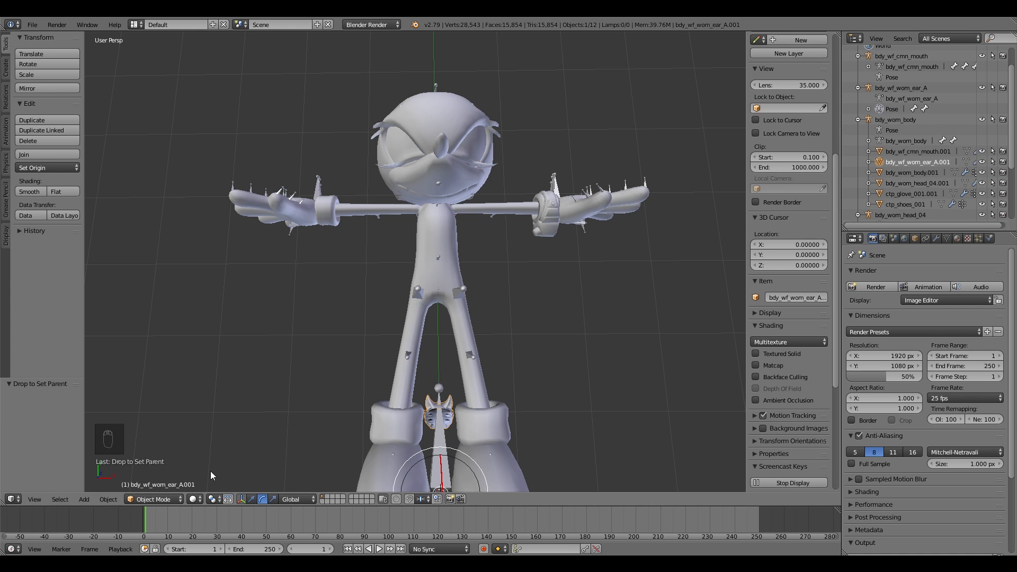
Step: Rescale the ear mesh to 5 on the X, Y and Z axes
{"action": "key", "text": "s"}
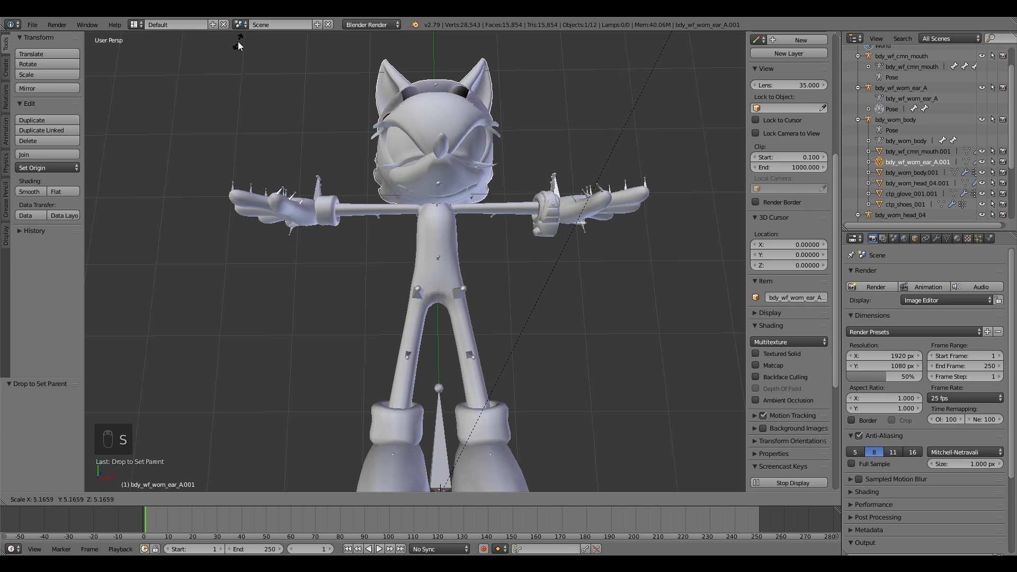
{"action": "left_click", "coordinate": [235, 80]}
{"action": "left_click", "coordinate": [40, 412]}
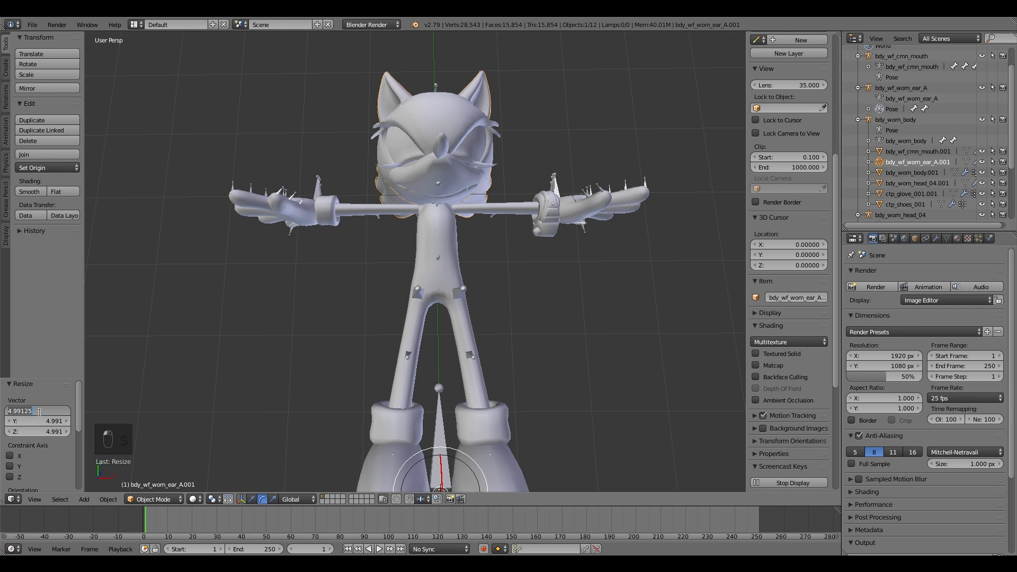
{"action": "key", "text": "Return"}
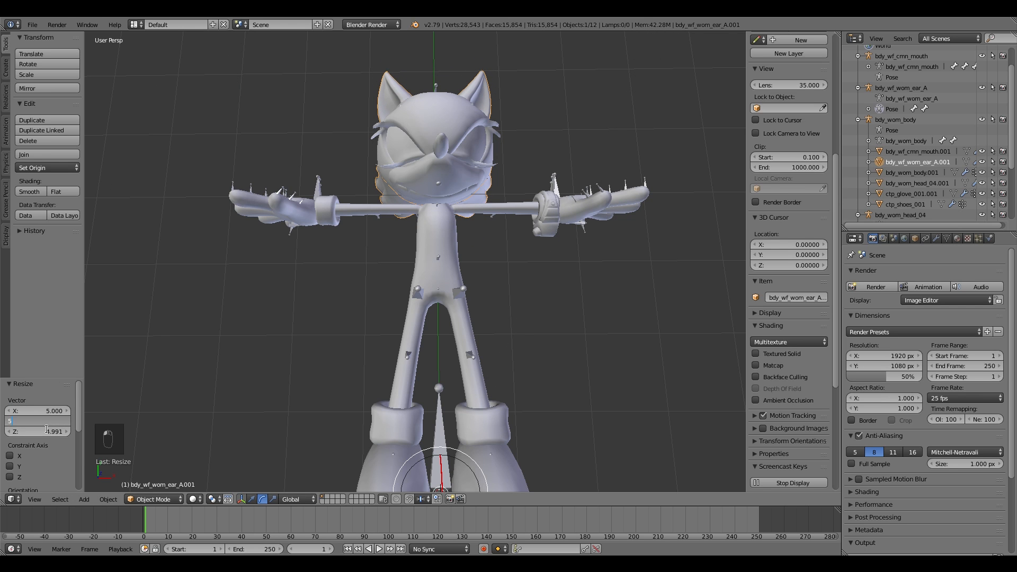
{"action": "type", "text": "5"}
{"action": "key", "text": "Tab"}
{"action": "key", "text": "Return"}
Step: Fly the view around to inspect the assembled character
{"action": "key", "text": "shift+f"}
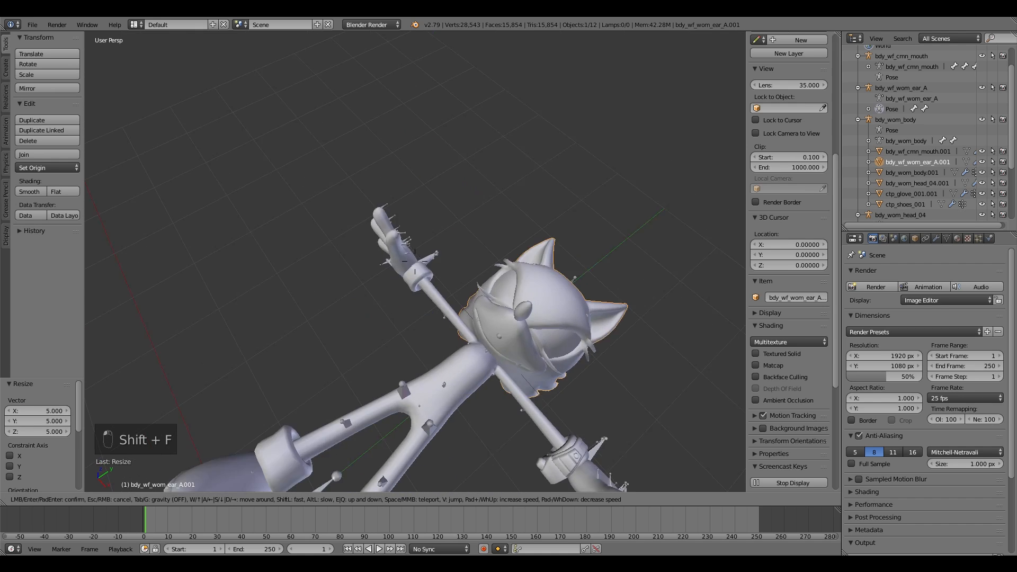
{"action": "left_click", "coordinate": [415, 262]}
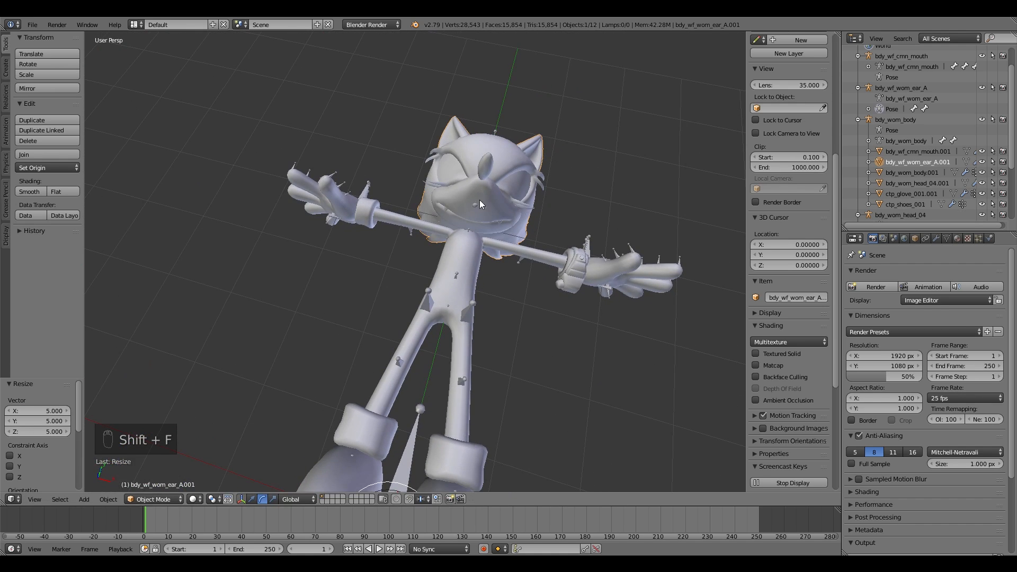
{"action": "right_click", "coordinate": [484, 255]}
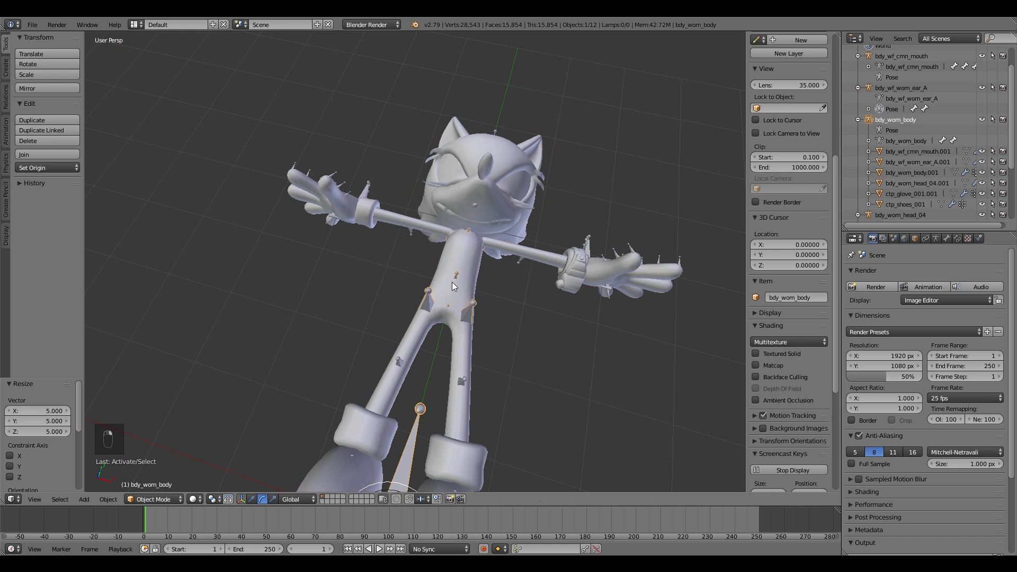
{"action": "key", "text": "shift+f"}
{"action": "left_click", "coordinate": [415, 261]}
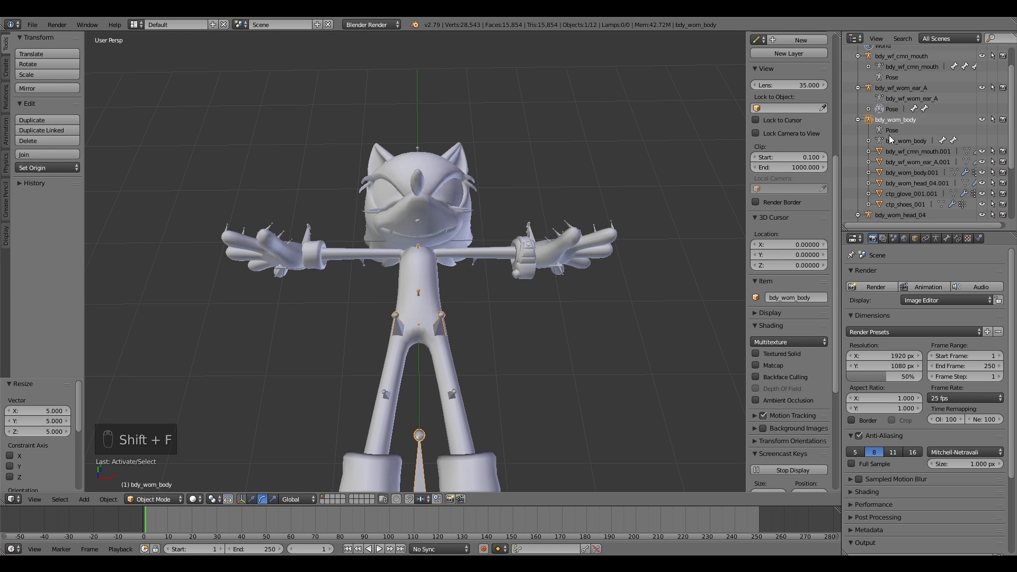
Step: Select the ear armature together with the body armature and join them into one armature
{"action": "left_click", "coordinate": [893, 110]}
{"action": "key", "text": "g"}
{"action": "right_click", "coordinate": [450, 345]}
{"action": "left_click", "coordinate": [139, 502]}
{"action": "left_click", "coordinate": [133, 467]}
{"action": "left_click", "coordinate": [123, 499]}
{"action": "left_click", "coordinate": [130, 487]}
{"action": "key", "text": "g"}
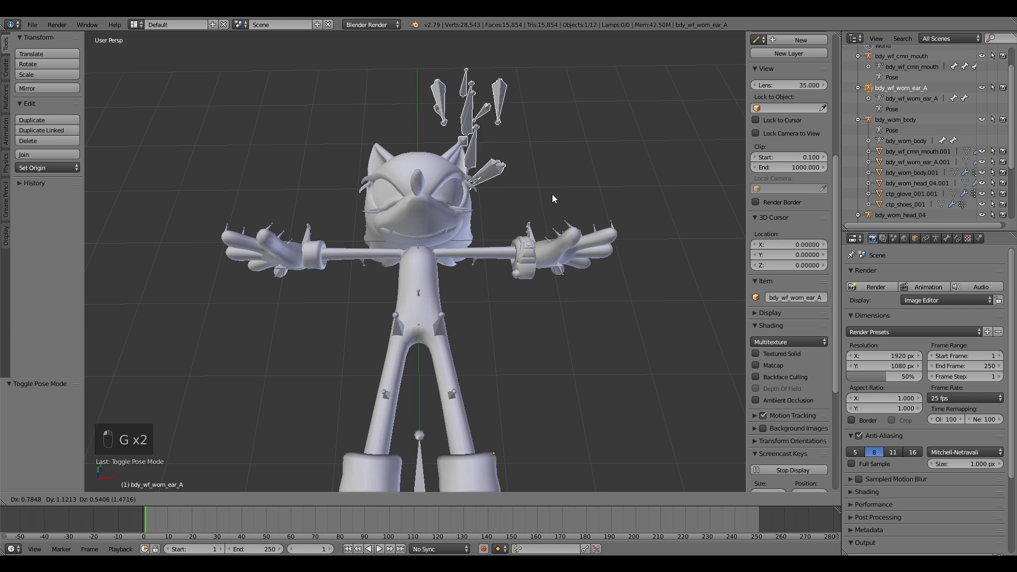
{"action": "right_click", "coordinate": [575, 216]}
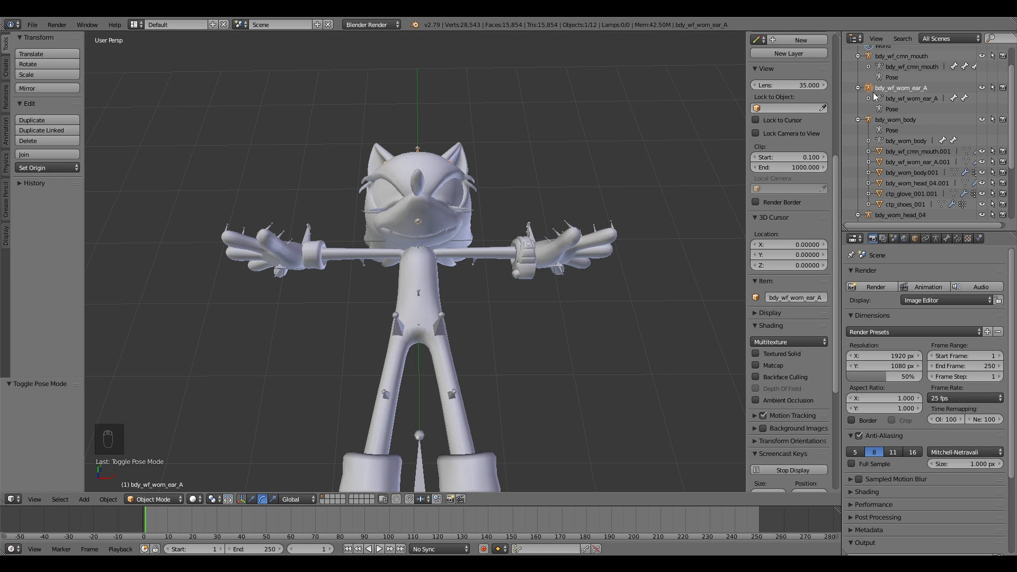
{"action": "left_click", "coordinate": [870, 120]}
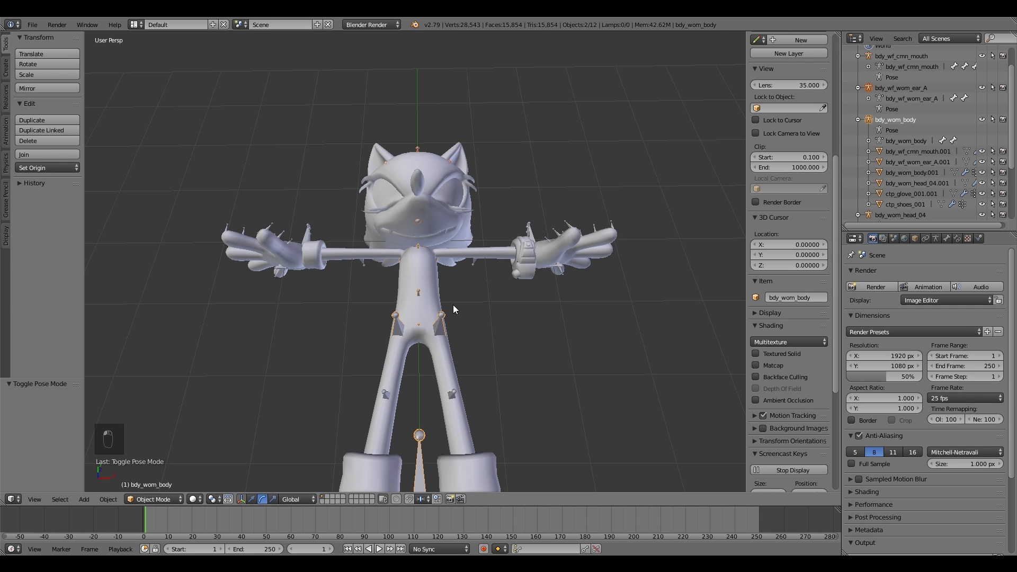
{"action": "key", "text": "ctrl+j"}
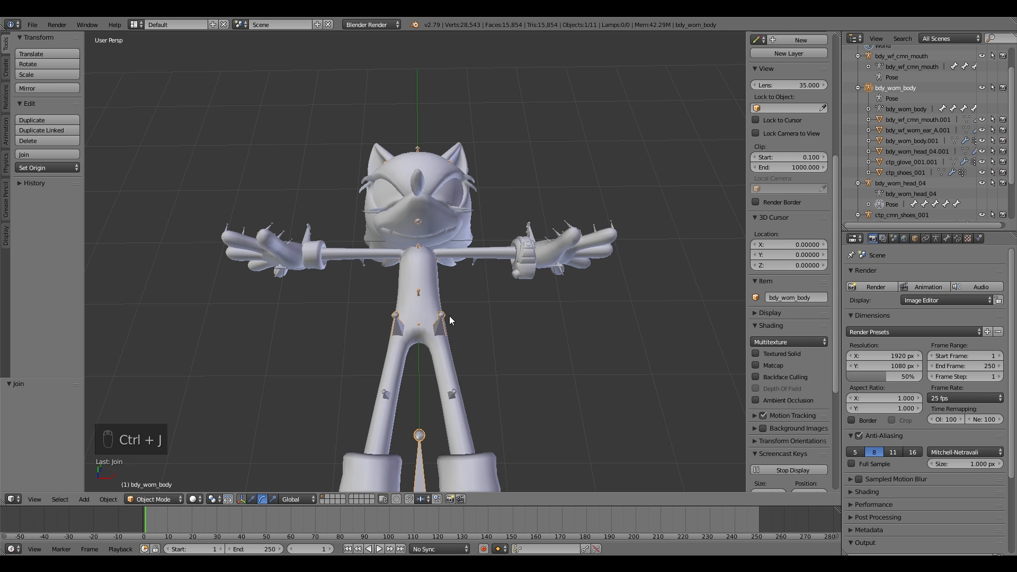
Step: Switch the body armature to Pose Mode and try grabbing the head bone
{"action": "left_click", "coordinate": [154, 499]}
{"action": "left_click", "coordinate": [151, 462]}
{"action": "key", "text": "shift+f"}
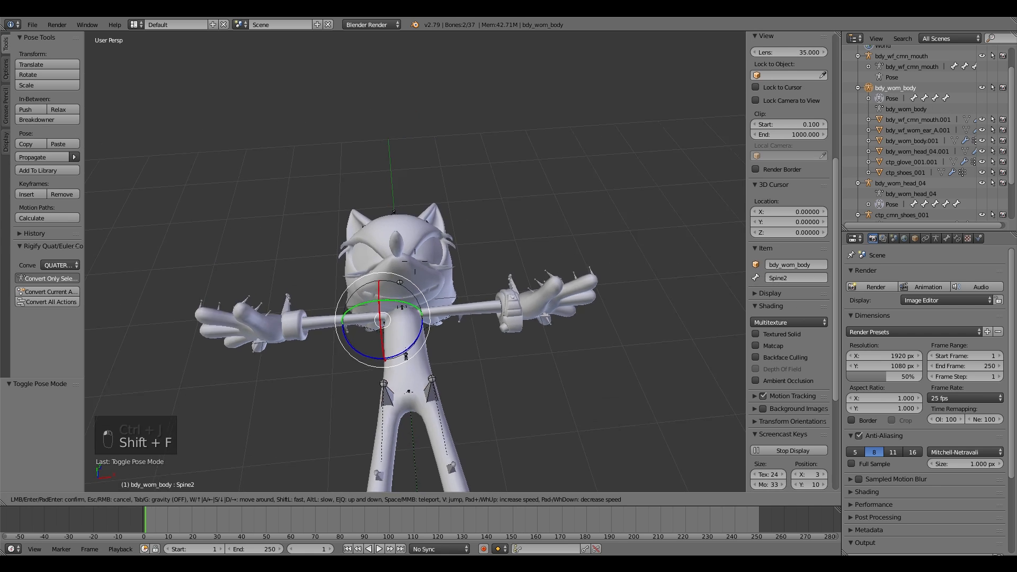
{"action": "left_click", "coordinate": [414, 262]}
{"action": "right_click", "coordinate": [417, 289]}
{"action": "key", "text": "g"}
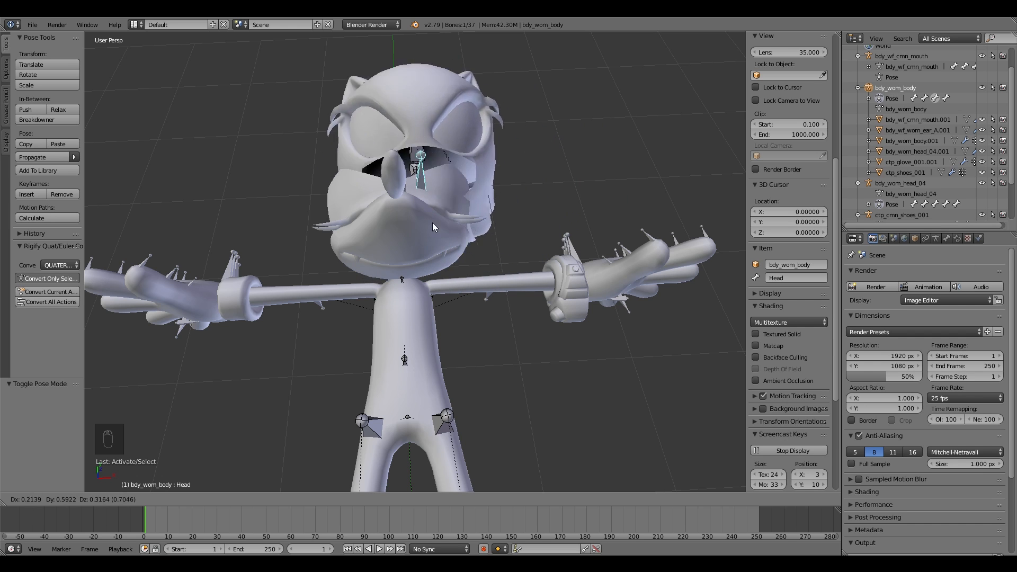
{"action": "right_click", "coordinate": [404, 252]}
Step: Fly the view around the neck and spine to inspect the bones
{"action": "right_click", "coordinate": [408, 358]}
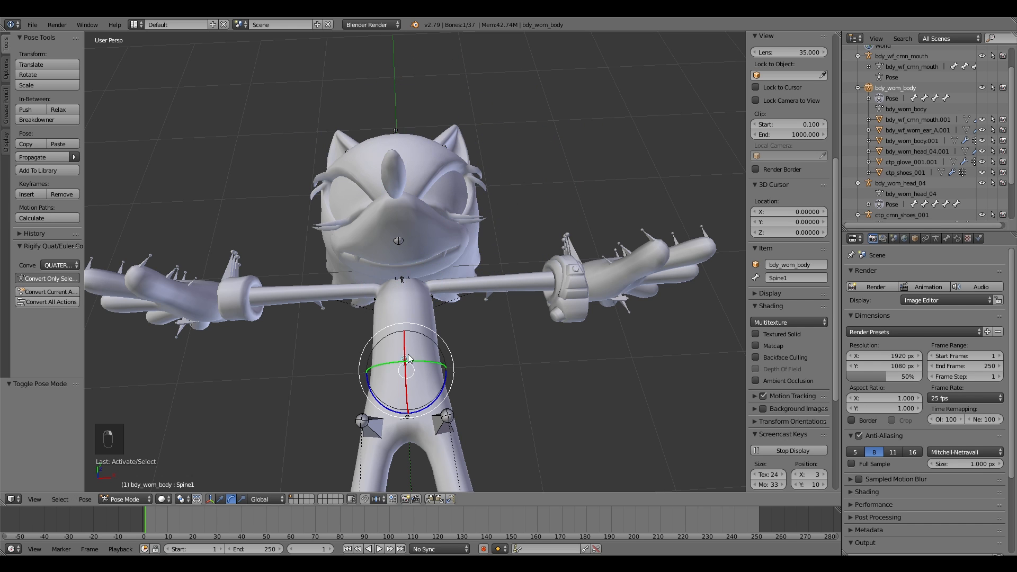
{"action": "left_click_drag", "start_coordinate": [430, 405], "coordinate": [442, 328]}
{"action": "right_click", "coordinate": [443, 332]}
{"action": "key", "text": "shift+f"}
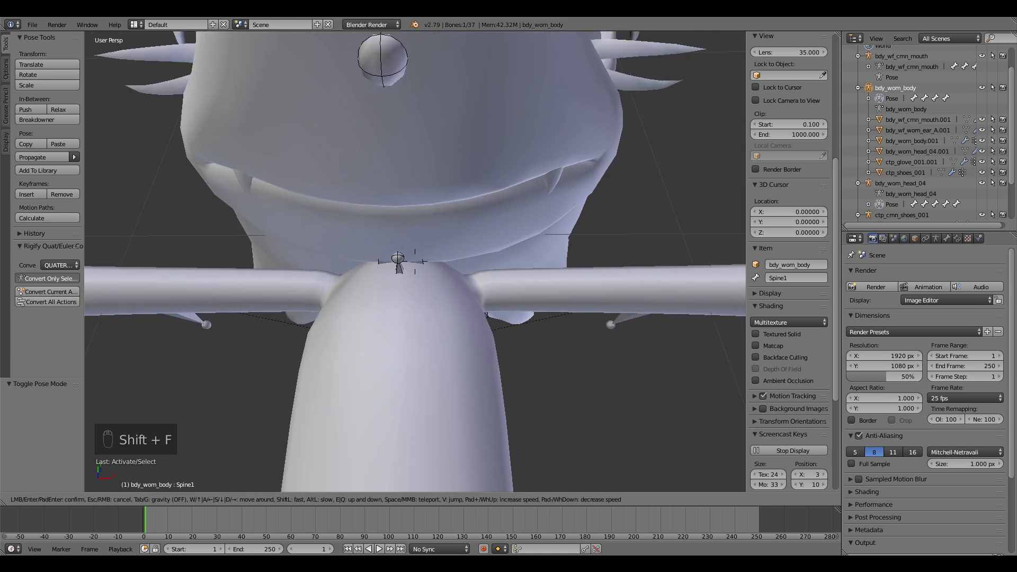
{"action": "key", "text": "w"}
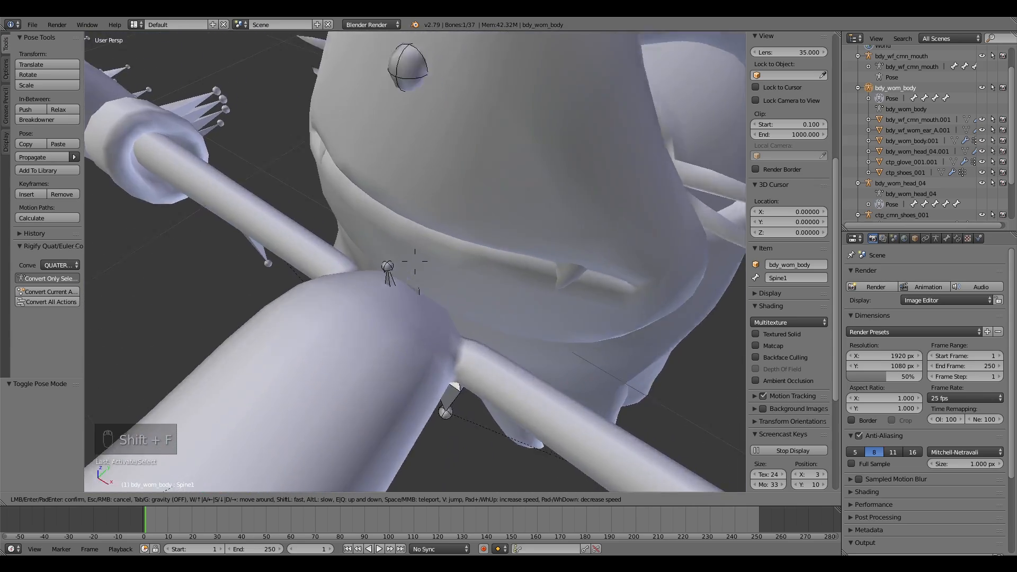
{"action": "key", "text": "w"}
{"action": "key", "text": "s"}
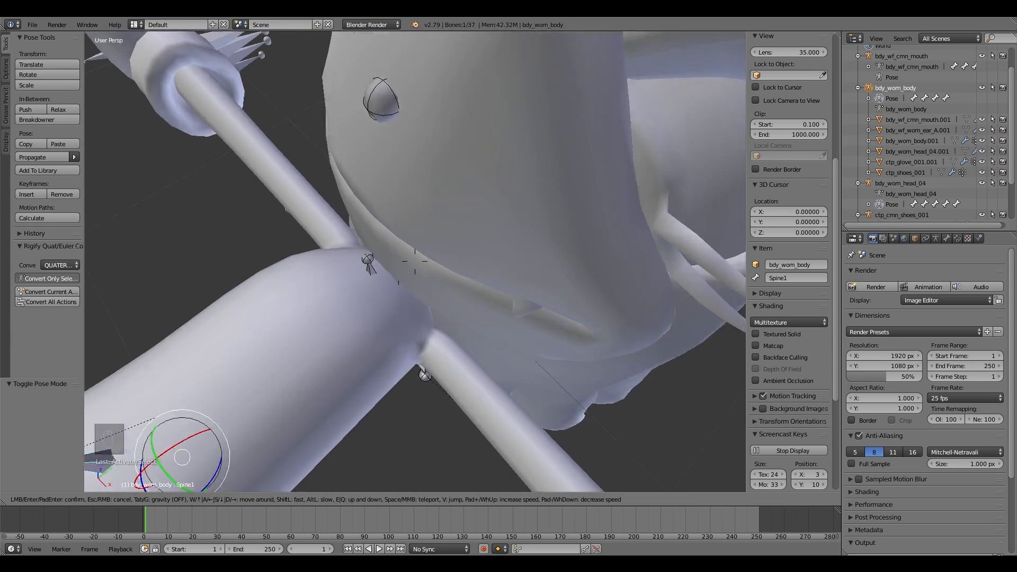
{"action": "key", "text": "w"}
{"action": "key", "text": "w"}
{"action": "left_click", "coordinate": [415, 261]}
{"action": "key", "text": "shift+f"}
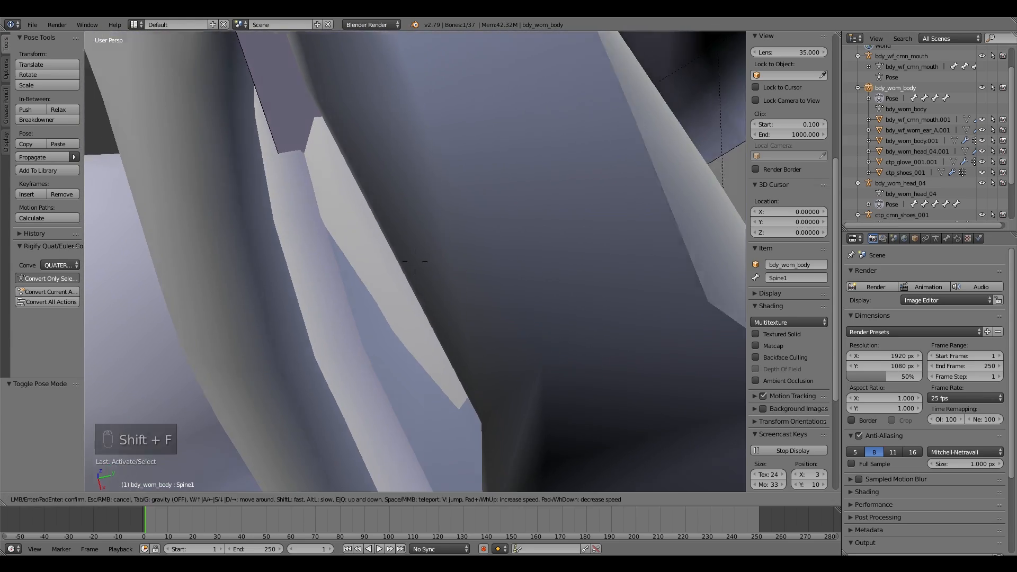
{"action": "key", "text": "s"}
{"action": "key", "text": "Return"}
Step: Enable X-Ray display for the armature in its data properties
{"action": "left_click", "coordinate": [947, 240]}
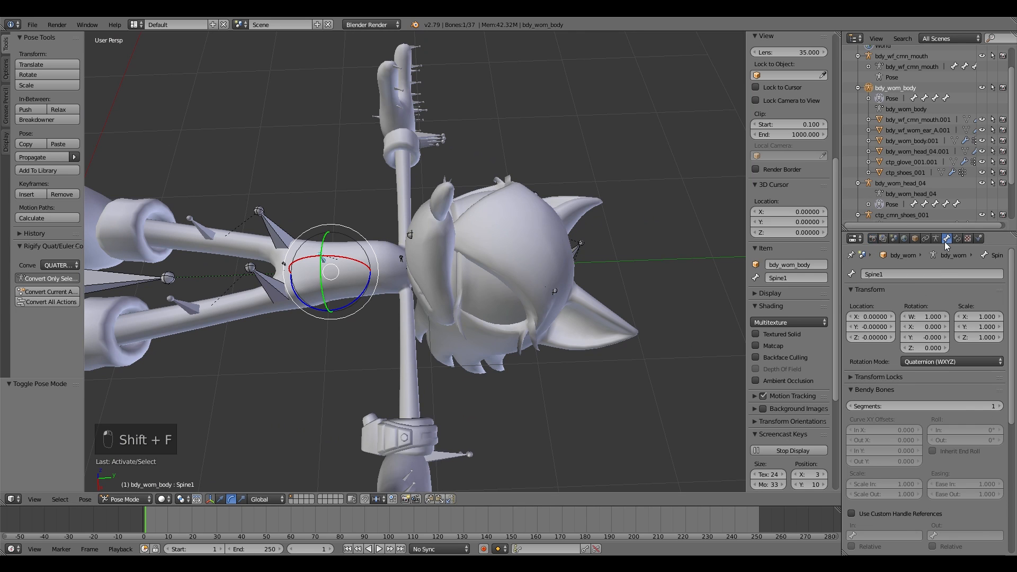
{"action": "left_click", "coordinate": [936, 238]}
{"action": "left_click", "coordinate": [932, 423]}
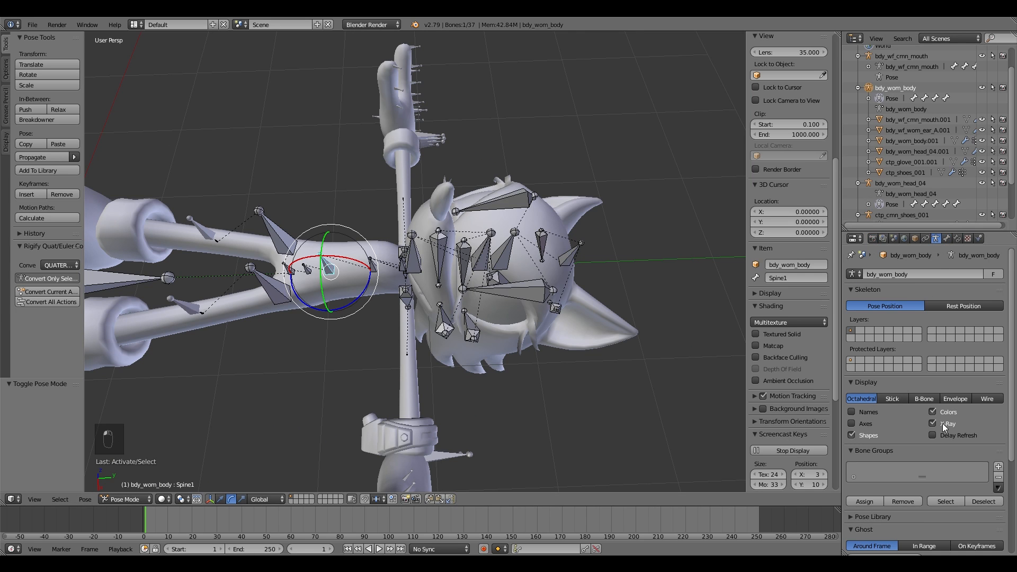
Step: Select the head bone and switch the armature to Edit Mode
{"action": "key", "text": "shift+f"}
{"action": "left_click", "coordinate": [415, 262]}
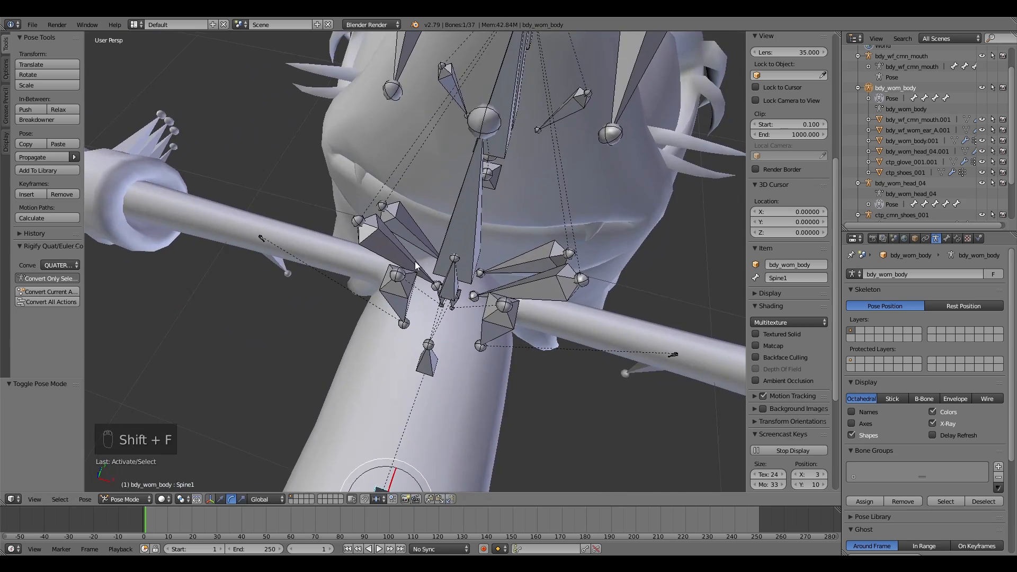
{"action": "key", "text": "shift+f"}
{"action": "left_click", "coordinate": [415, 262]}
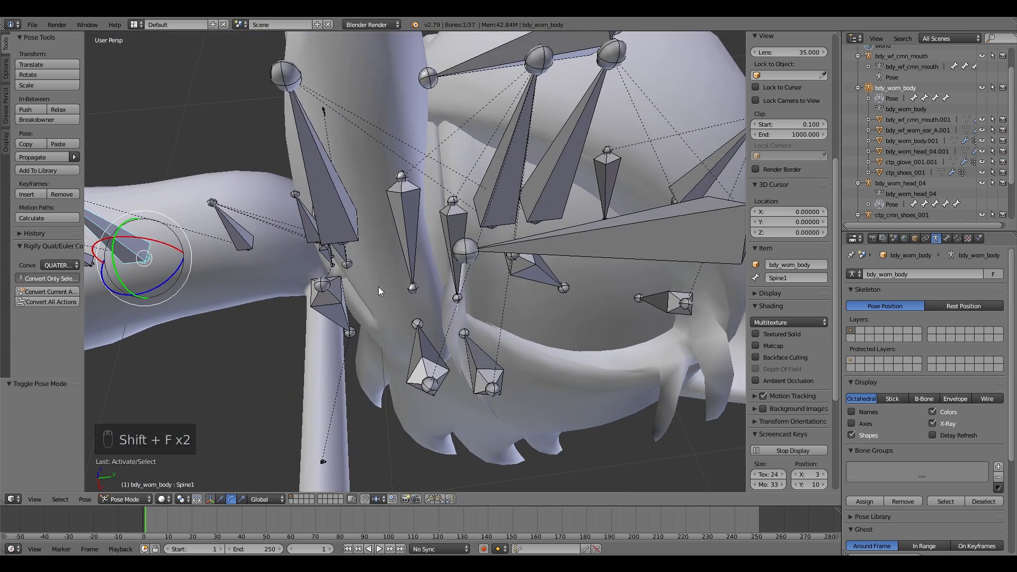
{"action": "key", "text": "shift+f"}
{"action": "left_click", "coordinate": [415, 261]}
{"action": "right_click", "coordinate": [420, 193]}
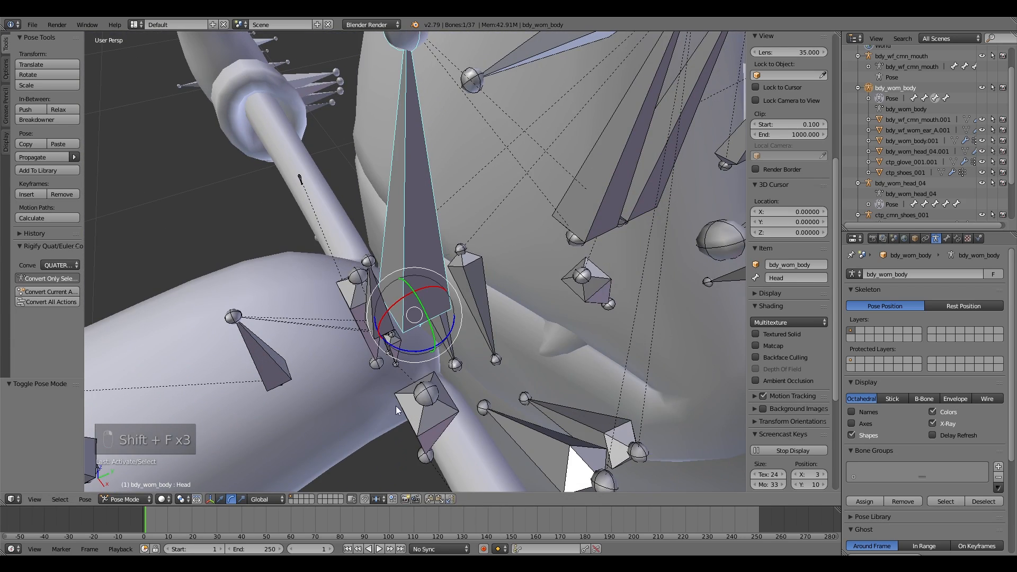
{"action": "left_click", "coordinate": [126, 499]}
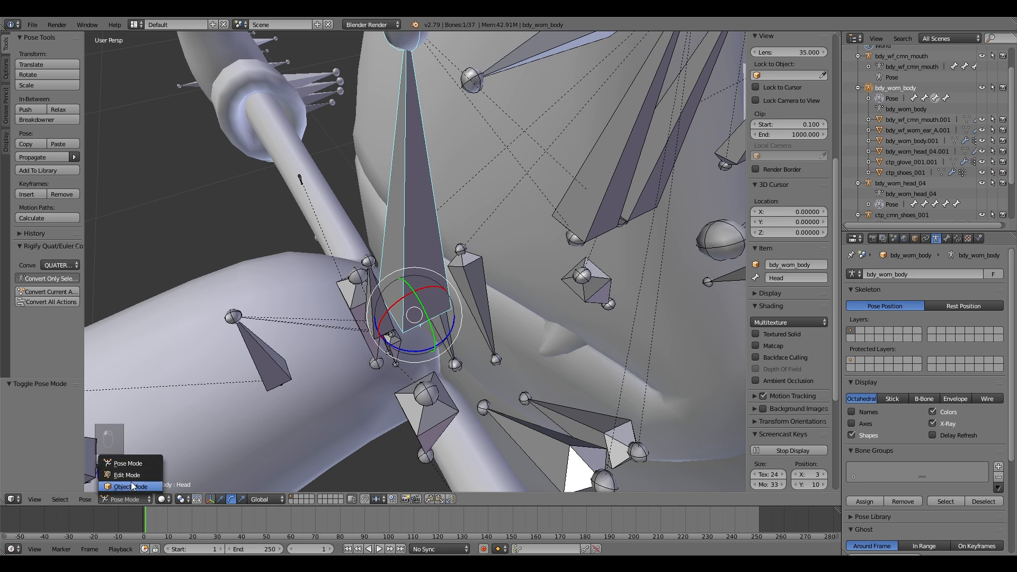
{"action": "left_click", "coordinate": [130, 471]}
Step: Select the Mesh_Body_worn bone and hide it
{"action": "key", "text": "shift+f"}
{"action": "left_click", "coordinate": [382, 339]}
{"action": "right_click", "coordinate": [382, 339]}
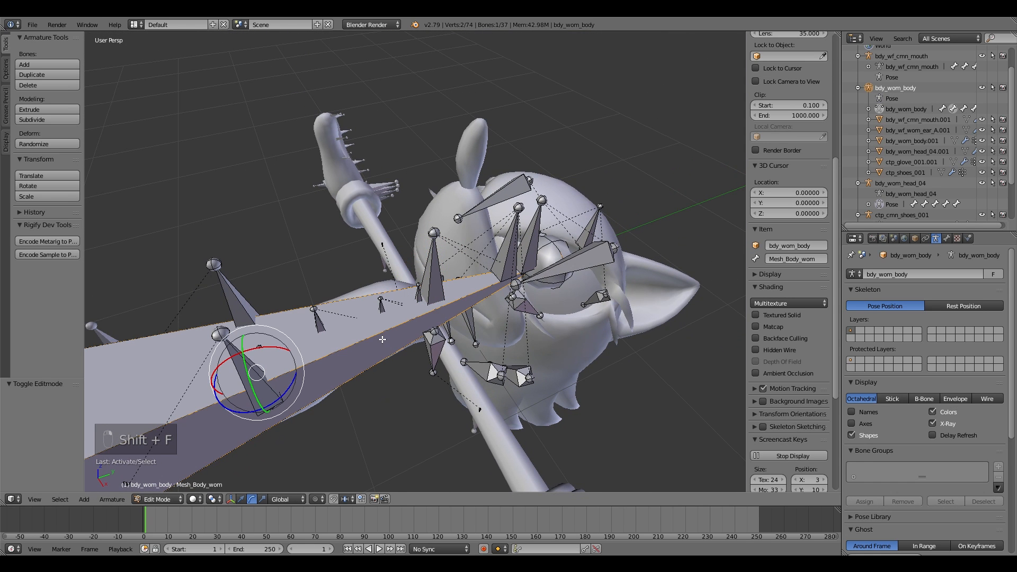
{"action": "key", "text": "h"}
{"action": "key", "text": "h"}
Step: Move the head bone down along the Z axis to the neck, about -0.6 units
{"action": "right_click", "coordinate": [434, 234]}
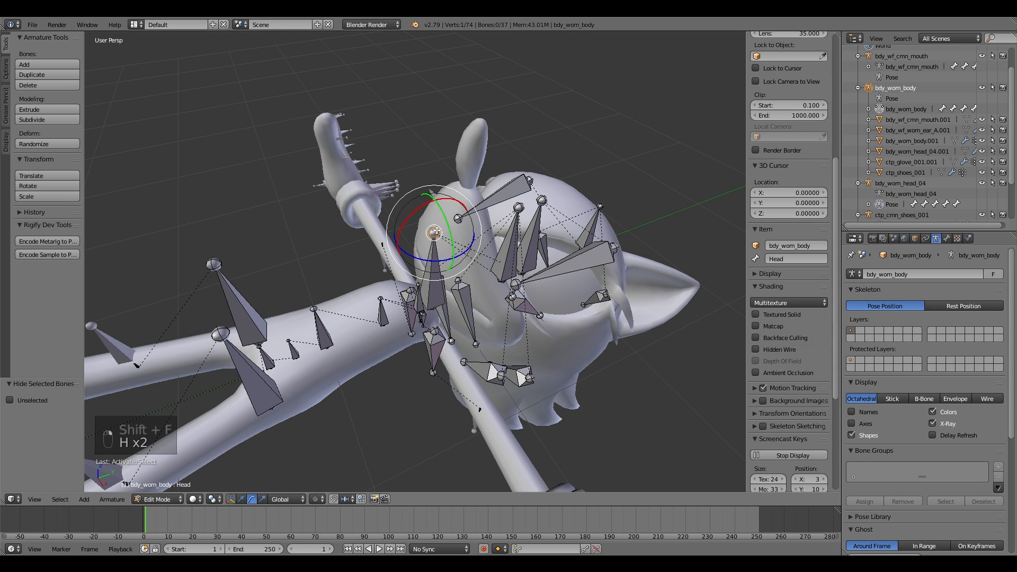
{"action": "key", "text": "g"}
{"action": "key", "text": "z"}
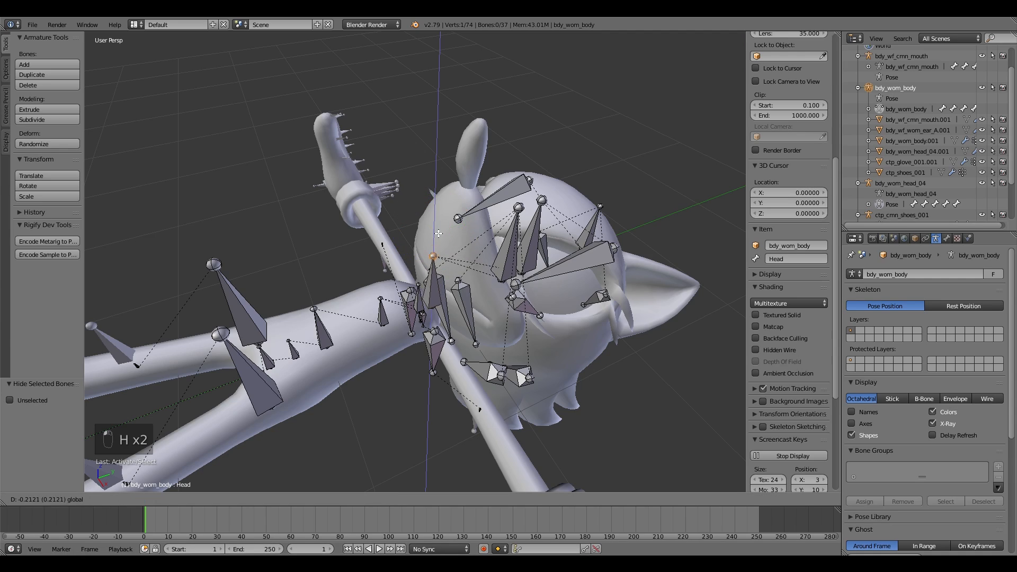
{"action": "left_click", "coordinate": [440, 266]}
{"action": "key", "text": "shift+f"}
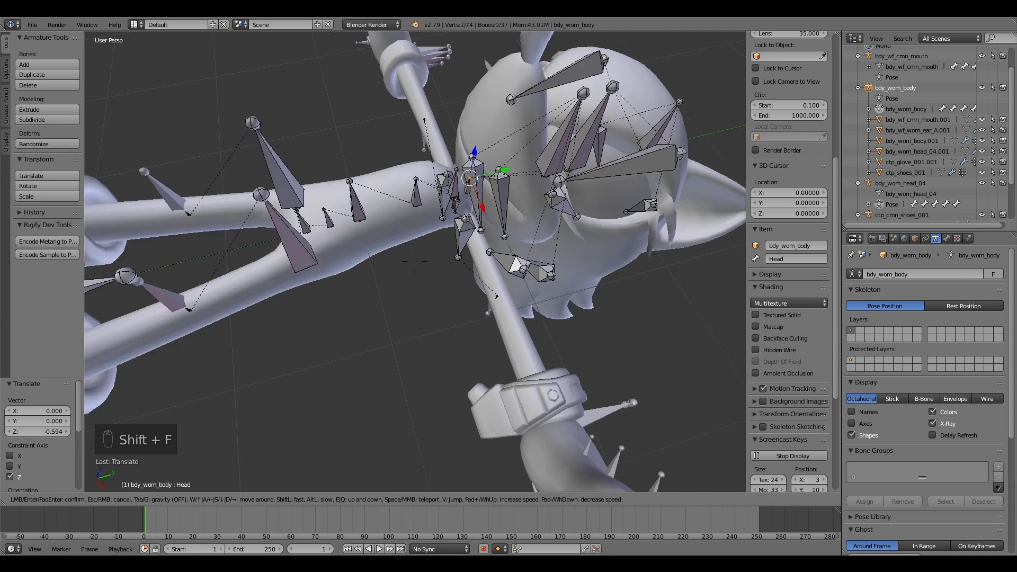
{"action": "key", "text": "w"}
{"action": "left_click", "coordinate": [389, 189]}
{"action": "left_click_drag", "start_coordinate": [382, 110], "coordinate": [386, 144]}
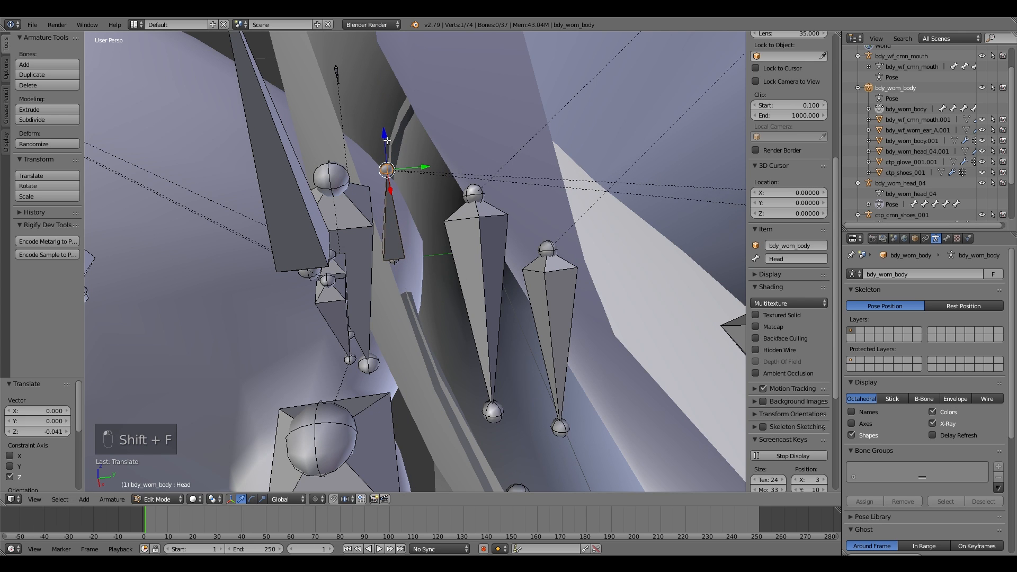
Step: Set the head bone's parent to Neck in the bone relations
{"action": "left_click", "coordinate": [947, 238]}
{"action": "left_click", "coordinate": [941, 500]}
{"action": "type", "text": "neck"}
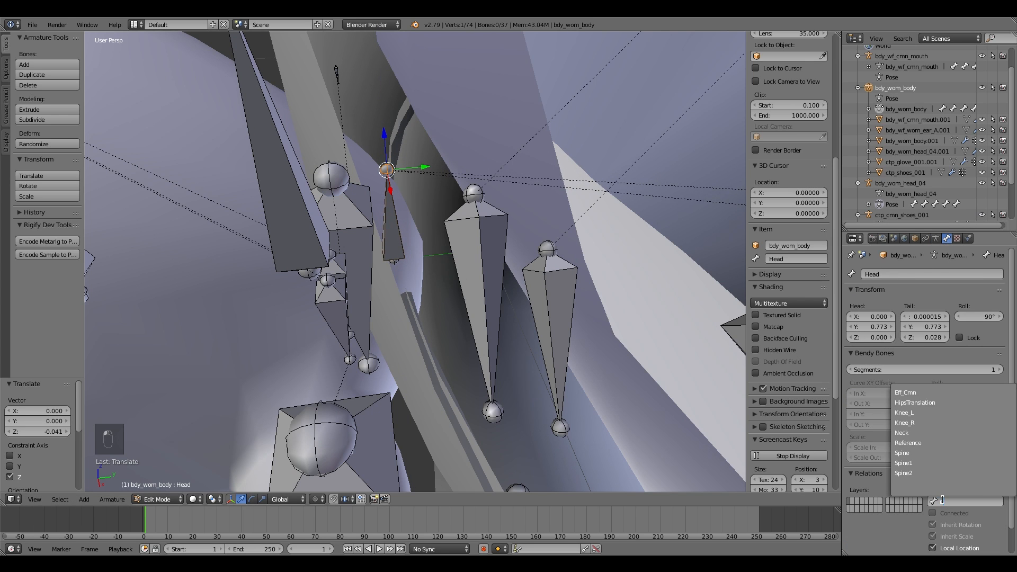
{"action": "left_click", "coordinate": [920, 390]}
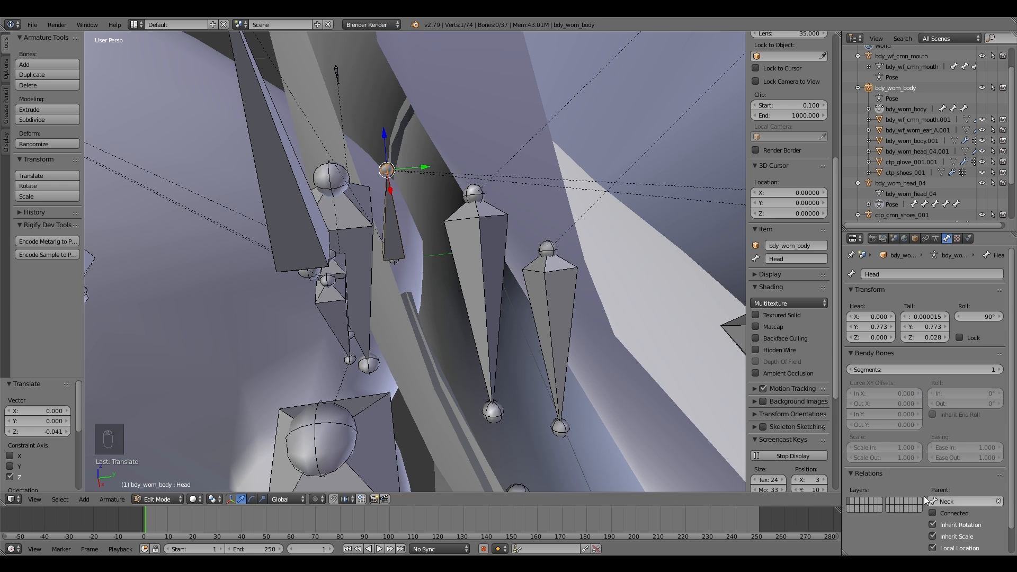
Step: Return to Pose Mode and try moving and rotating the Spine2 bone
{"action": "key", "text": "shift+f"}
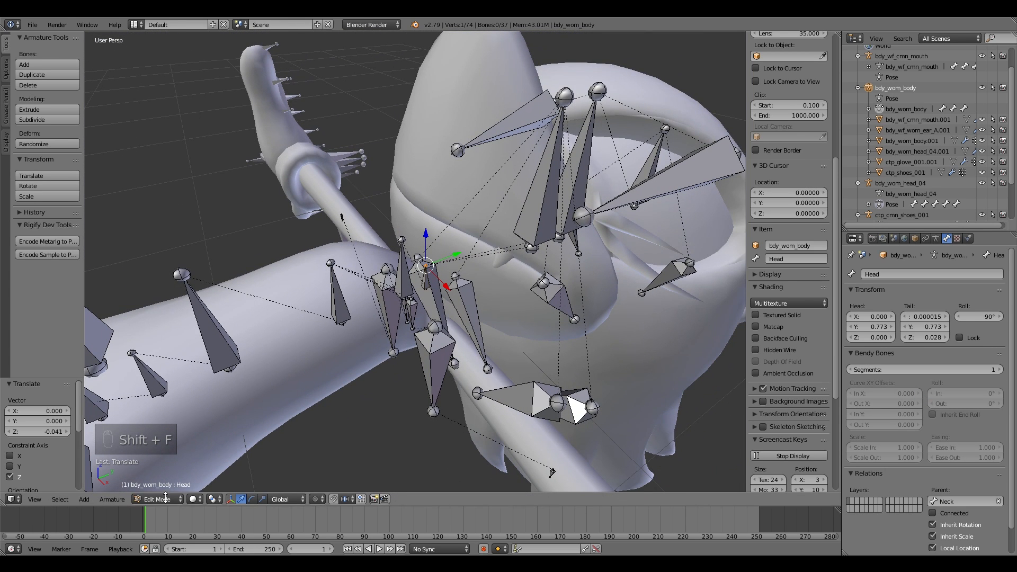
{"action": "left_click", "coordinate": [172, 463]}
{"action": "right_click", "coordinate": [338, 297]}
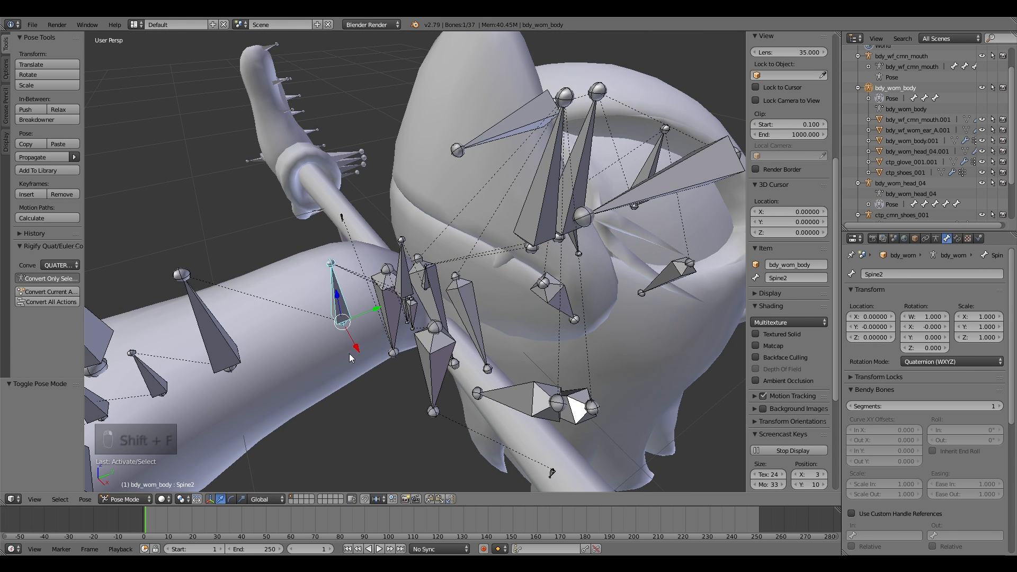
{"action": "left_click_drag", "start_coordinate": [337, 296], "coordinate": [440, 405]}
{"action": "right_click", "coordinate": [440, 405]}
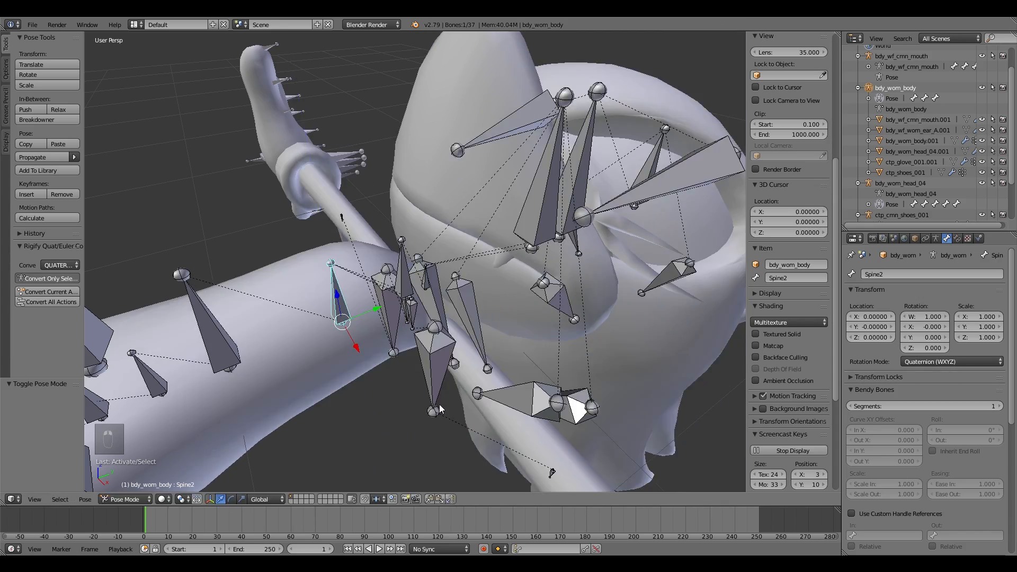
{"action": "key", "text": "shift+f"}
{"action": "left_click", "coordinate": [232, 499]}
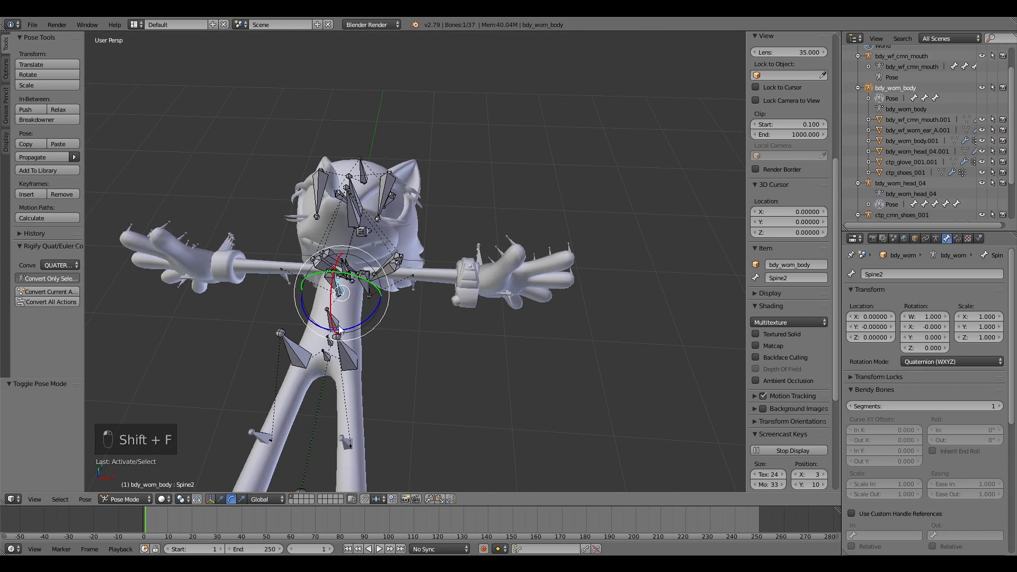
{"action": "mouse_move", "coordinate": [346, 320]}
{"action": "left_mouse_down"}
{"action": "mouse_move", "coordinate": [299, 330]}
{"action": "mouse_move", "coordinate": [376, 262]}
{"action": "mouse_move", "coordinate": [344, 321]}
{"action": "left_mouse_up"}
{"action": "right_click", "coordinate": [343, 322]}
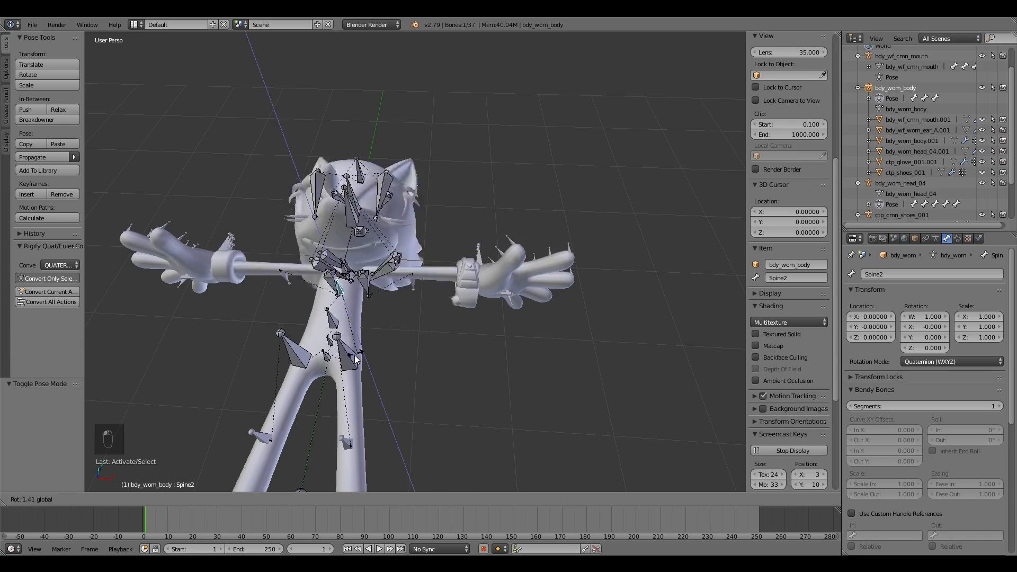
Step: Fly the view around the head and neck to inspect the bone layout
{"action": "key", "text": "shift+f"}
{"action": "key", "text": "s"}
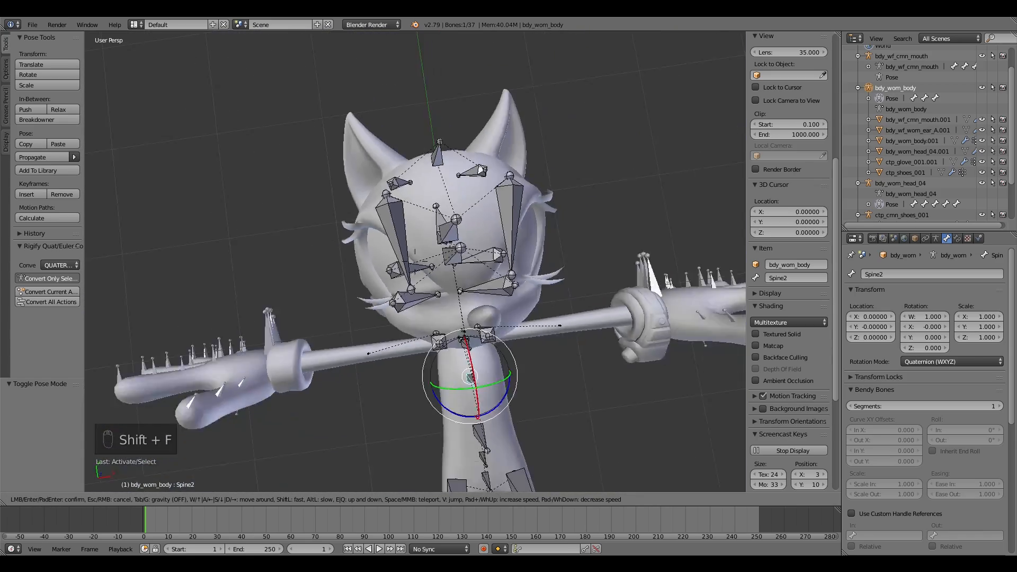
{"action": "key", "text": "w"}
{"action": "left_click", "coordinate": [402, 243]}
{"action": "key", "text": "shift+f"}
{"action": "key", "text": "w"}
{"action": "key", "text": "s"}
{"action": "key", "text": "w"}
{"action": "left_click", "coordinate": [445, 211]}
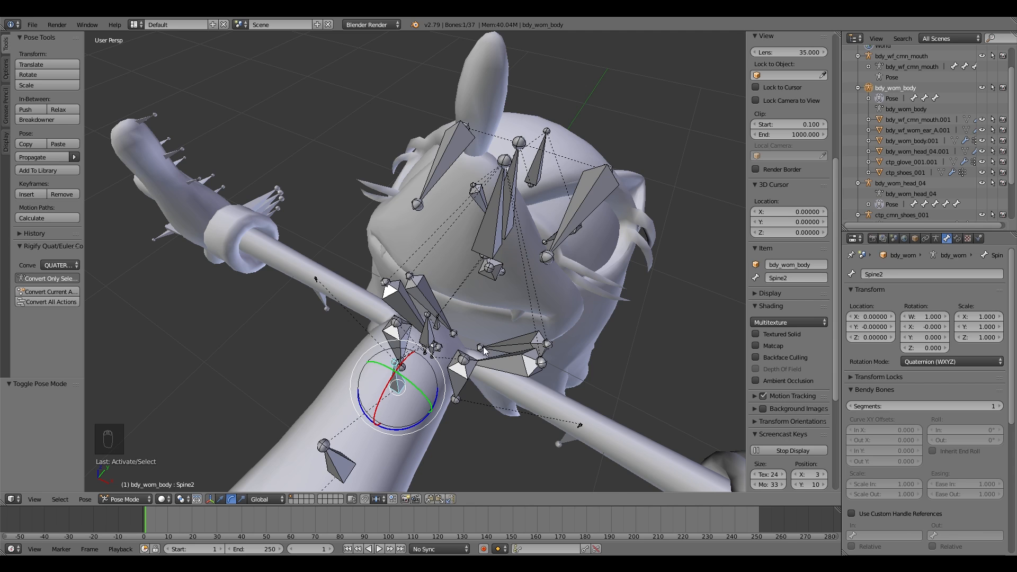
{"action": "key", "text": "shift+f"}
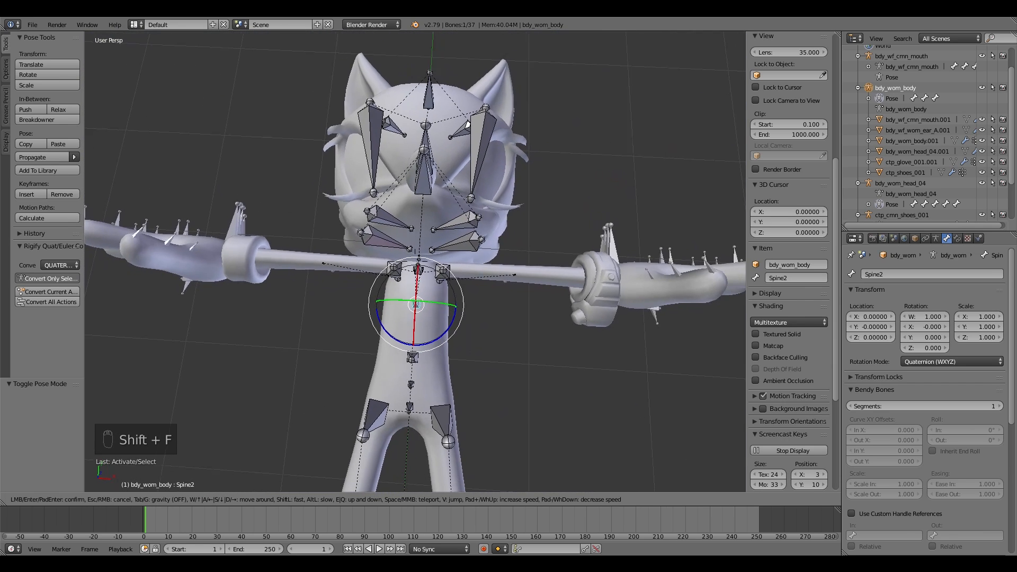
{"action": "left_click", "coordinate": [216, 473]}
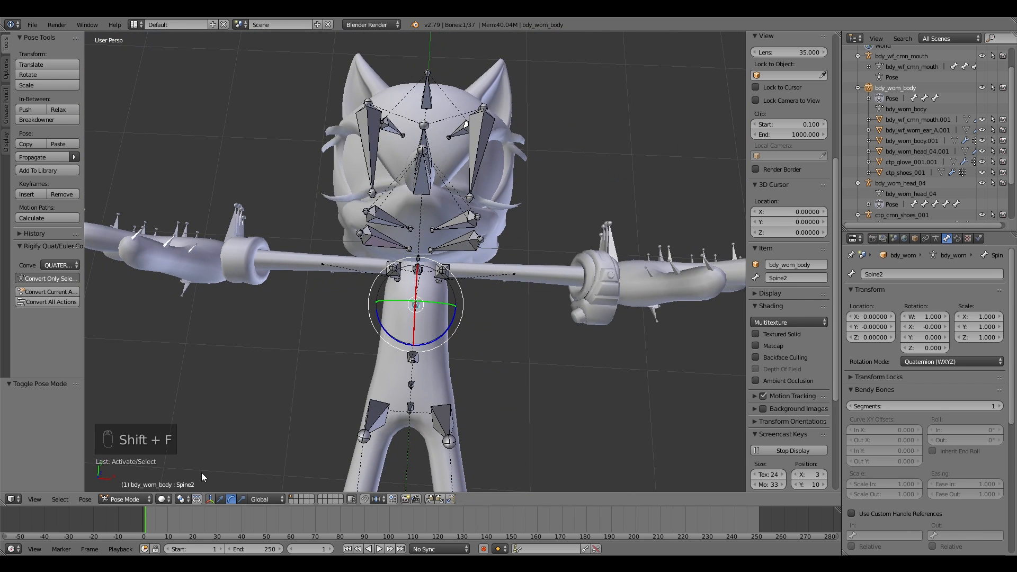
Step: In Object Mode, select the mouth armature with the body armature and join them
{"action": "left_click", "coordinate": [125, 500]}
{"action": "left_click", "coordinate": [148, 488]}
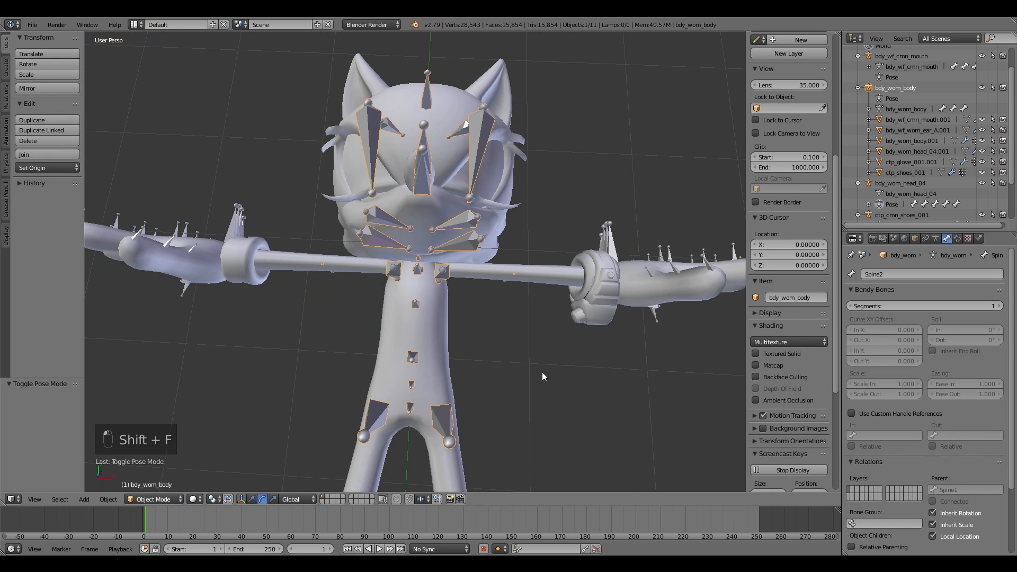
{"action": "left_click", "coordinate": [869, 65]}
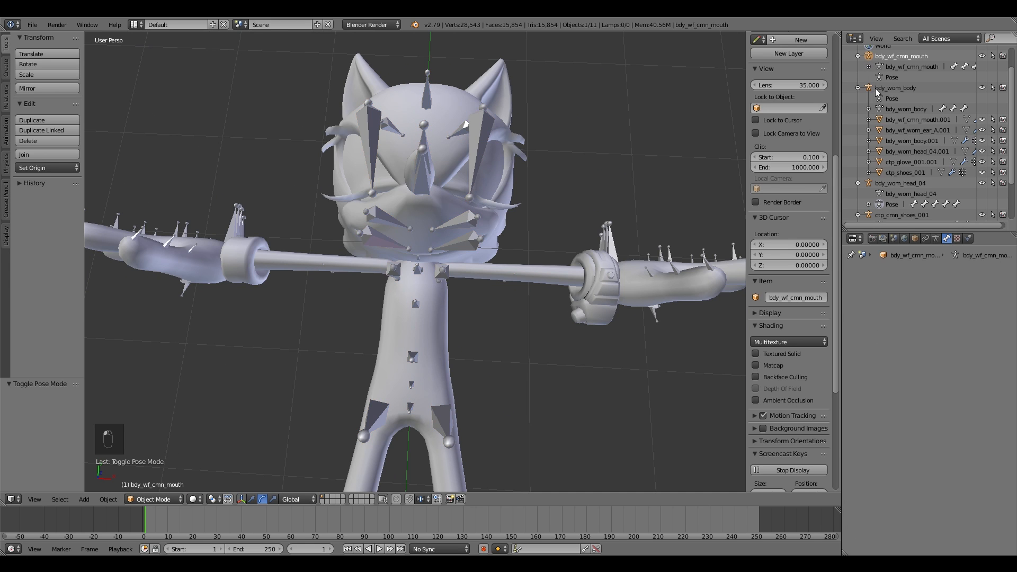
{"action": "left_click", "coordinate": [873, 88], "text": "ctrl"}
{"action": "key", "text": "ctrl+j"}
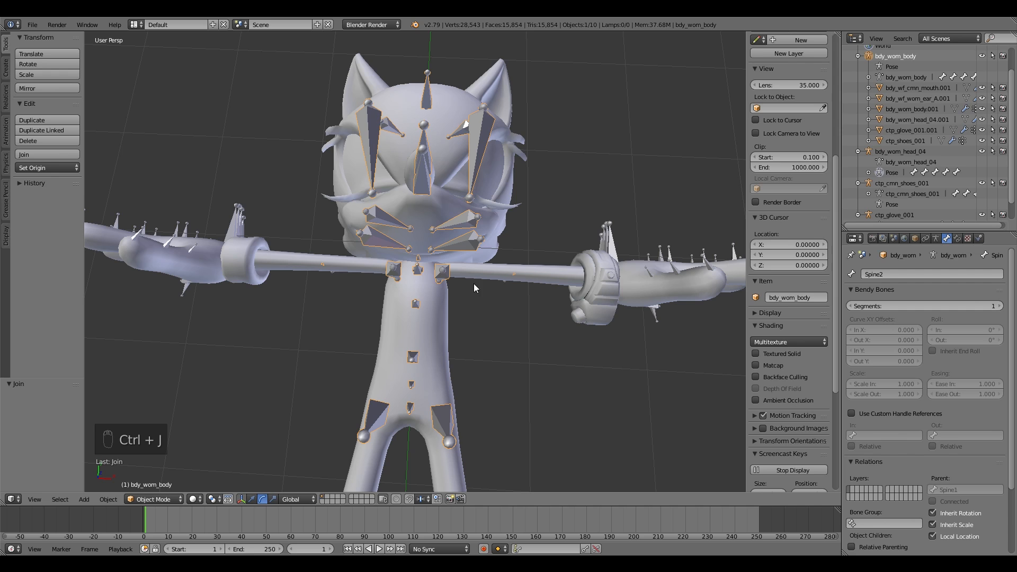
Step: Enter Pose Mode on the joined armature and try grabbing the Spine2 bone
{"action": "left_click", "coordinate": [135, 499]}
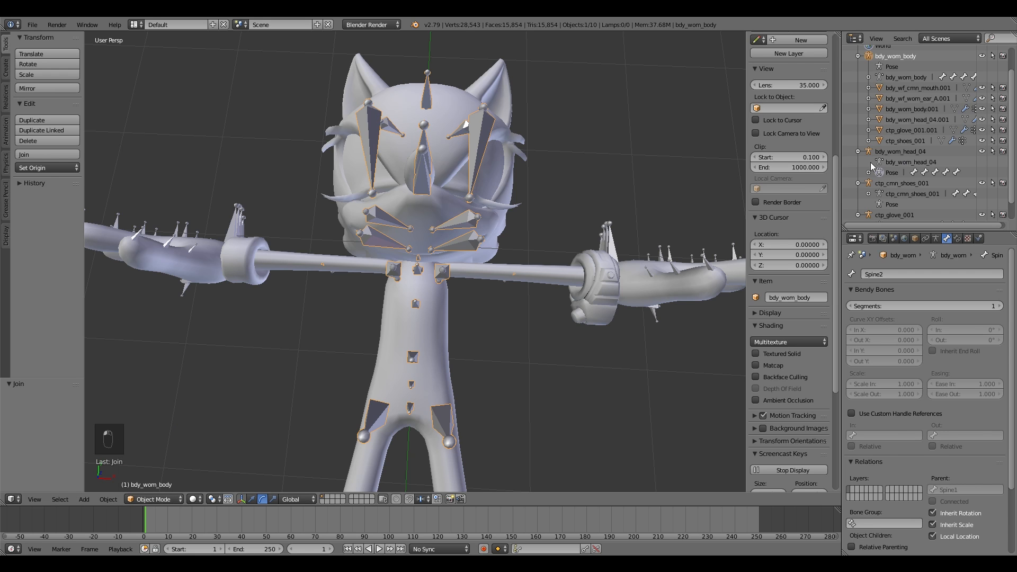
{"action": "left_click", "coordinate": [166, 499]}
{"action": "left_click", "coordinate": [154, 475]}
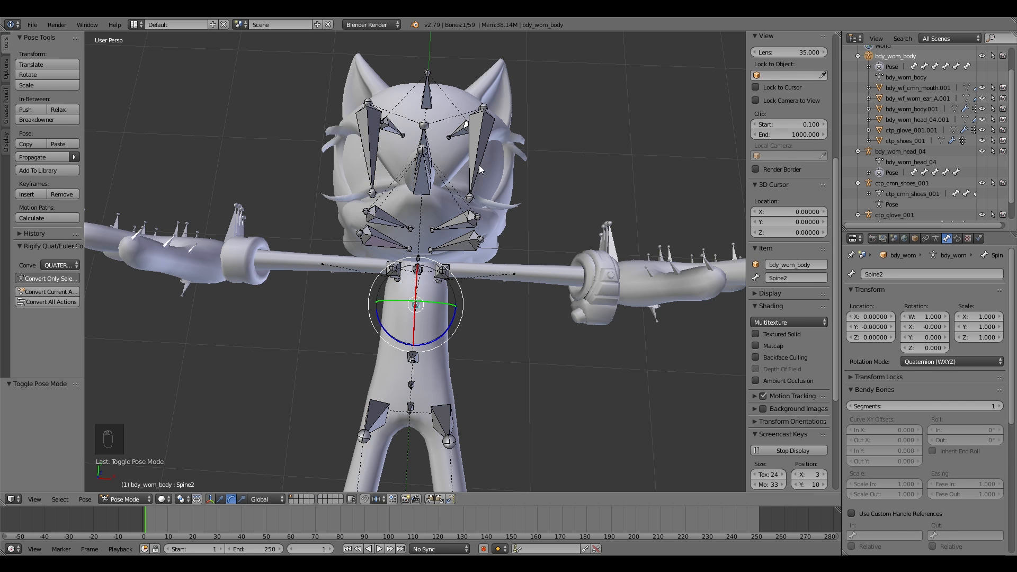
{"action": "key", "text": "g"}
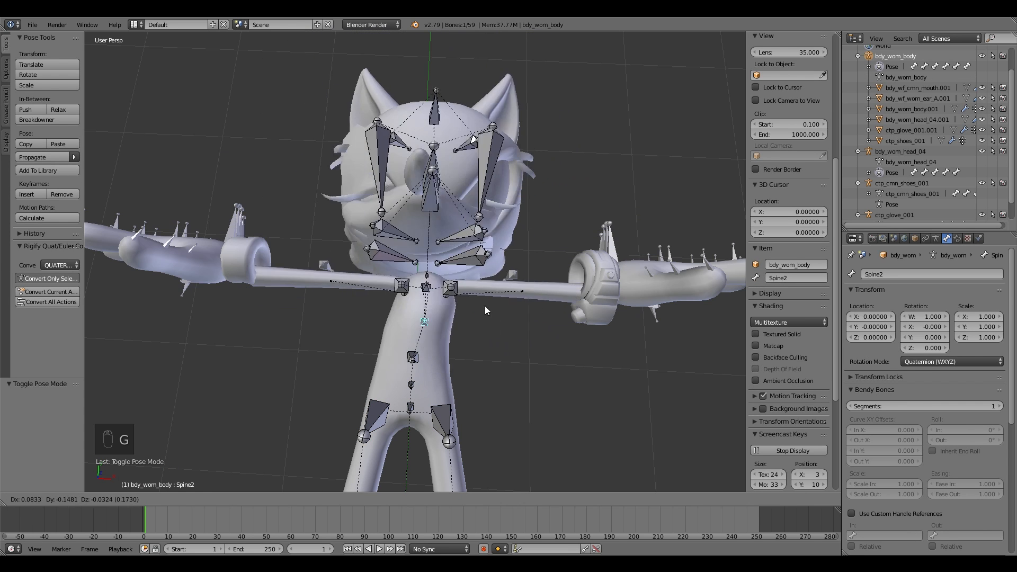
{"action": "right_click", "coordinate": [478, 258]}
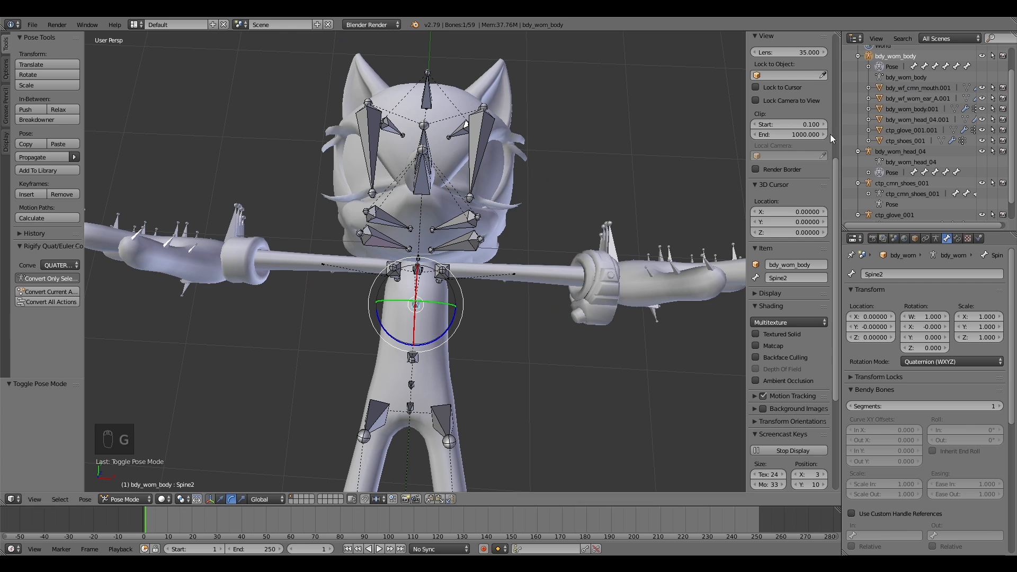
Step: In Pose Mode, select hair bones near the head and test grabbing them
{"action": "right_click", "coordinate": [448, 218]}
{"action": "key", "text": "g"}
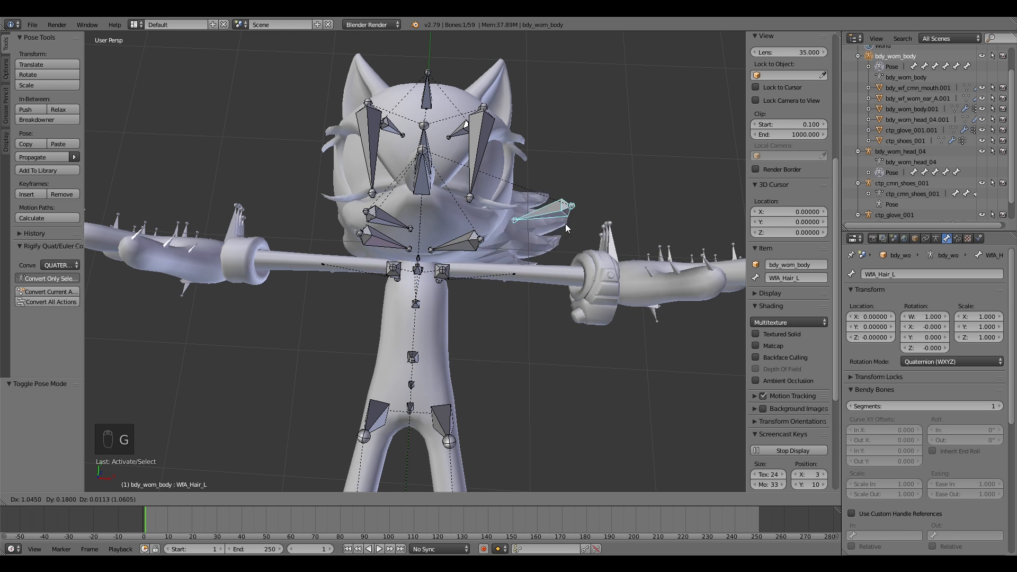
{"action": "right_click", "coordinate": [463, 233]}
{"action": "right_click", "coordinate": [461, 239]}
{"action": "key", "text": "g"}
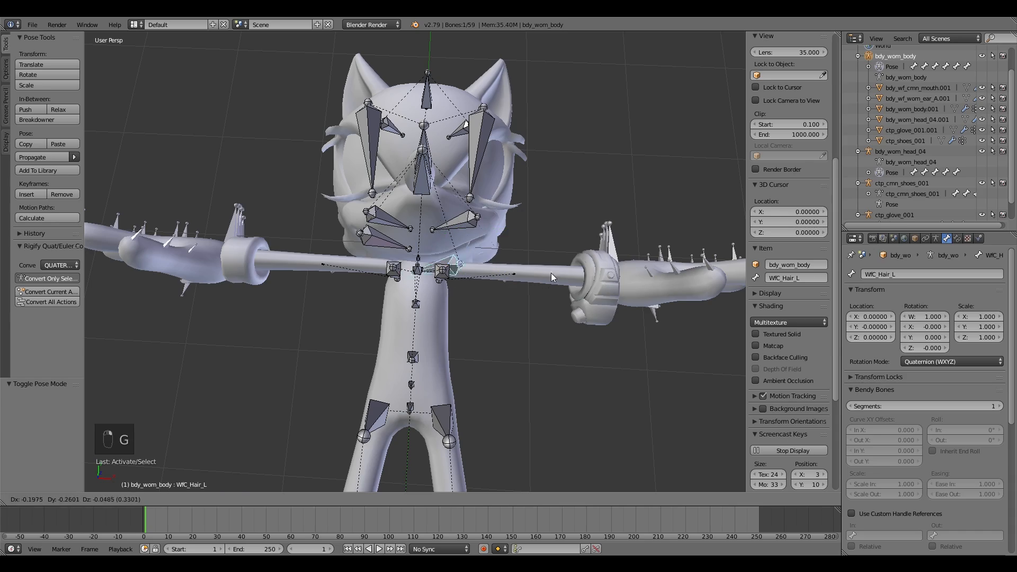
Step: Fly the view around the head to inspect the hair bones
{"action": "right_click", "coordinate": [549, 255]}
{"action": "key", "text": "shift+f"}
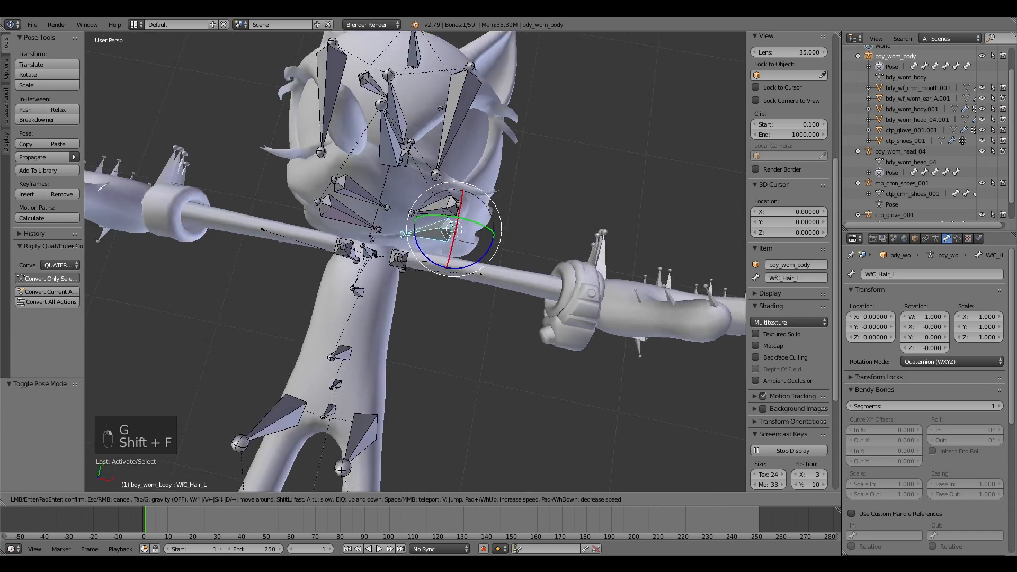
{"action": "key", "text": "s"}
{"action": "key", "text": "w"}
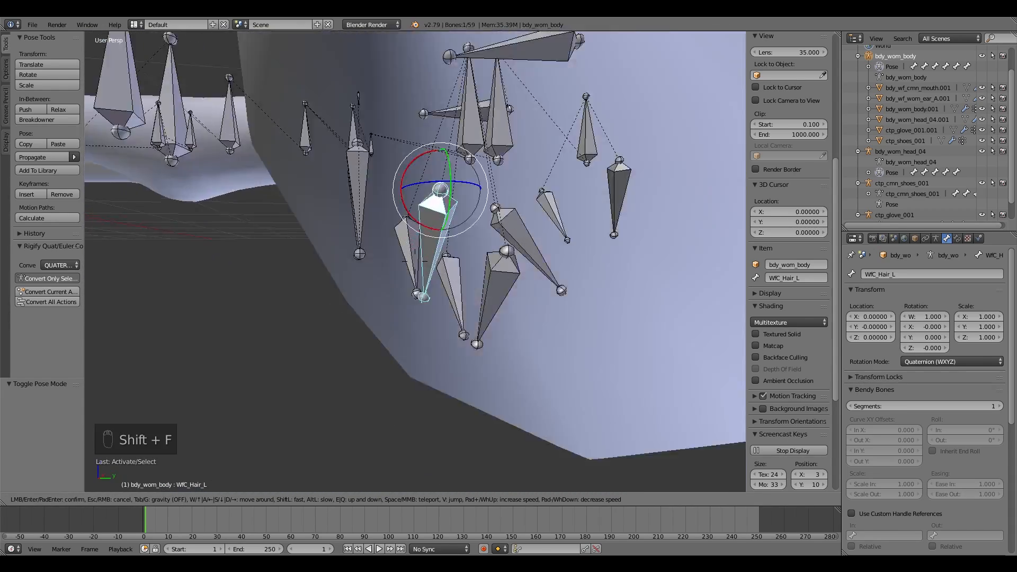
{"action": "key", "text": "s"}
{"action": "left_click", "coordinate": [415, 261]}
{"action": "key", "text": "g"}
{"action": "right_click", "coordinate": [377, 331]}
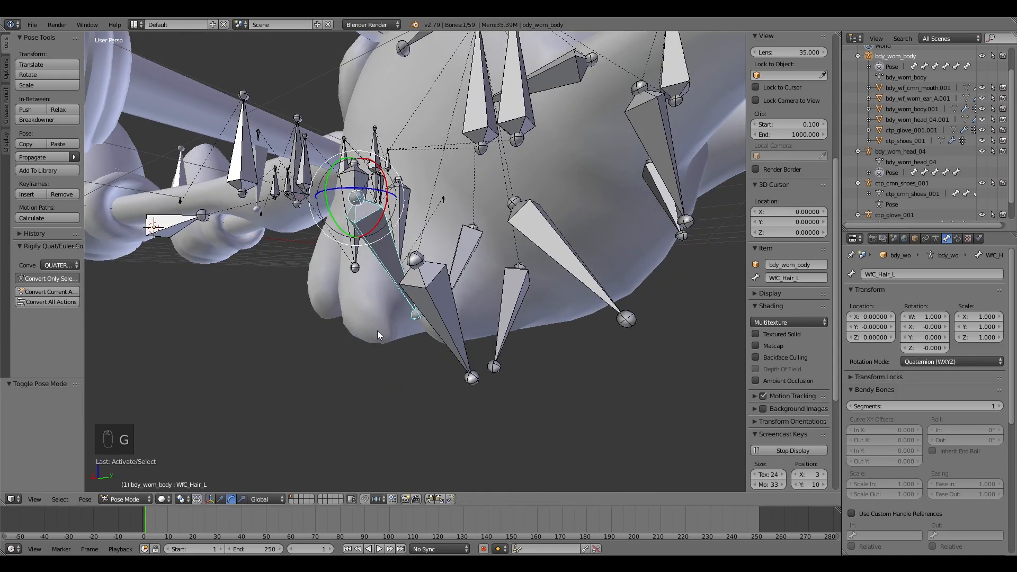
{"action": "key", "text": "shift+f"}
{"action": "key", "text": "a"}
{"action": "left_click", "coordinate": [415, 262]}
{"action": "left_click", "coordinate": [388, 309]}
{"action": "key", "text": "shift+f"}
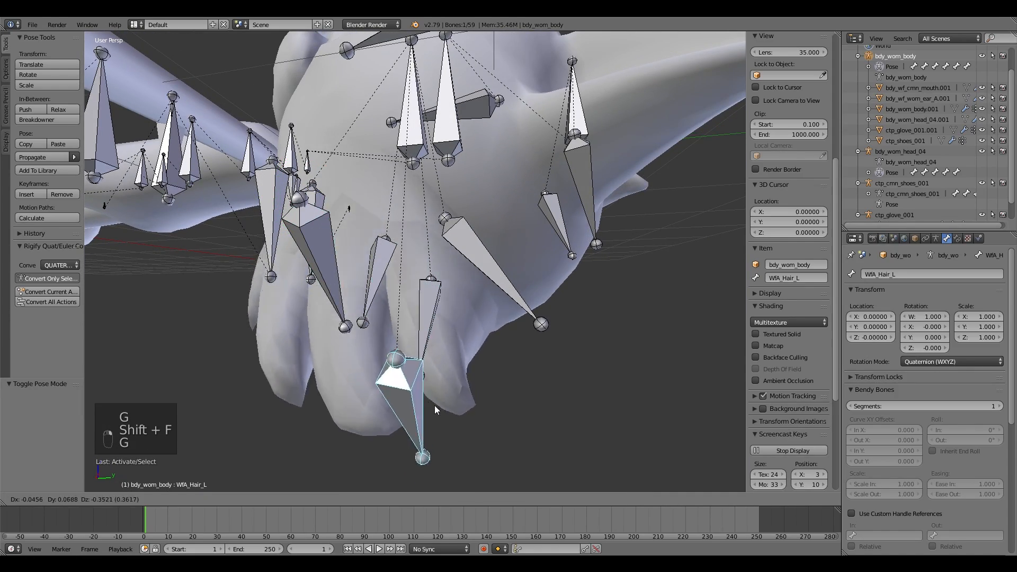
{"action": "key", "text": "w"}
{"action": "key", "text": "s"}
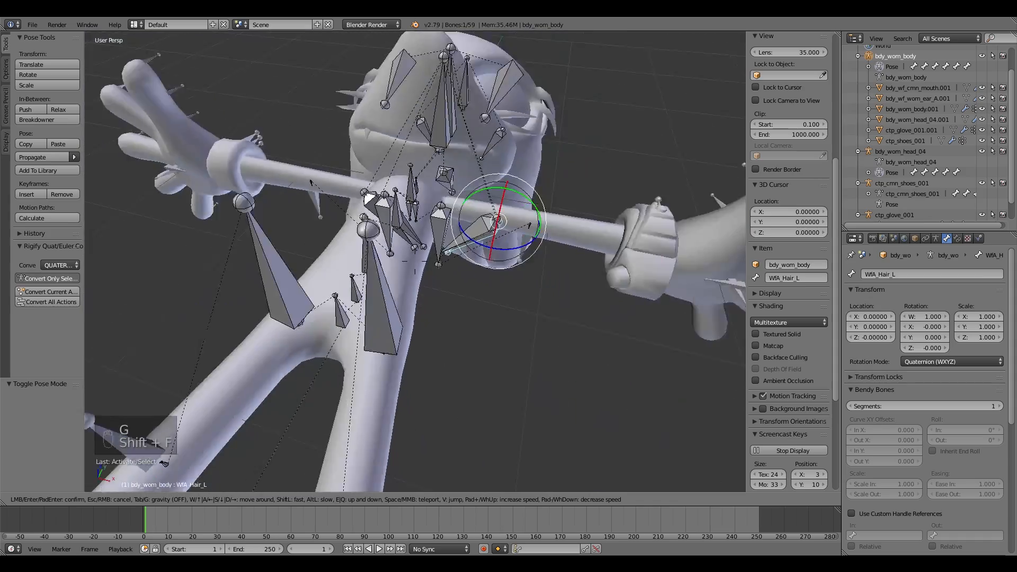
{"action": "key", "text": "w"}
{"action": "key", "text": "w"}
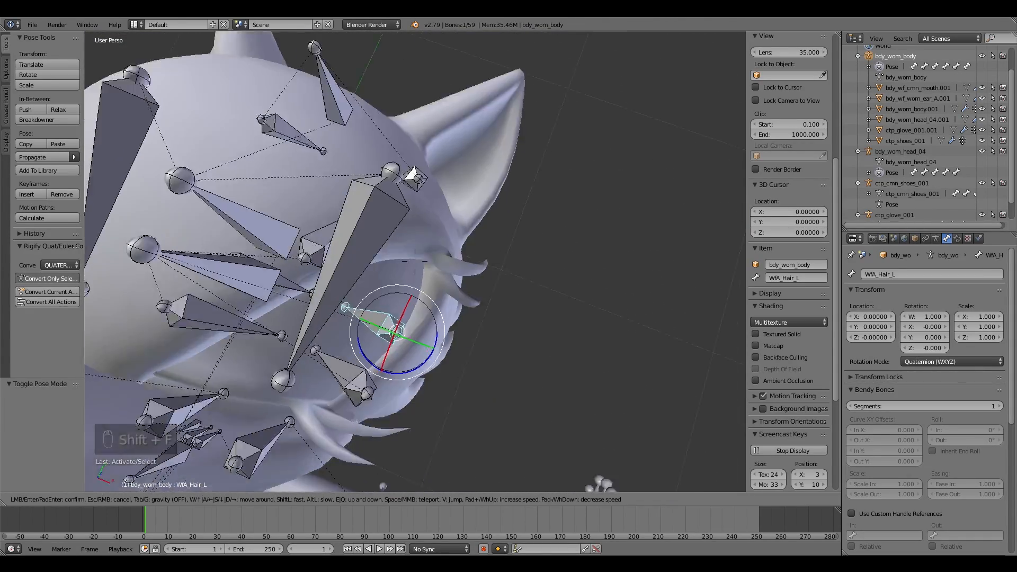
{"action": "key", "text": "s"}
{"action": "key", "text": "w"}
{"action": "left_click", "coordinate": [415, 262]}
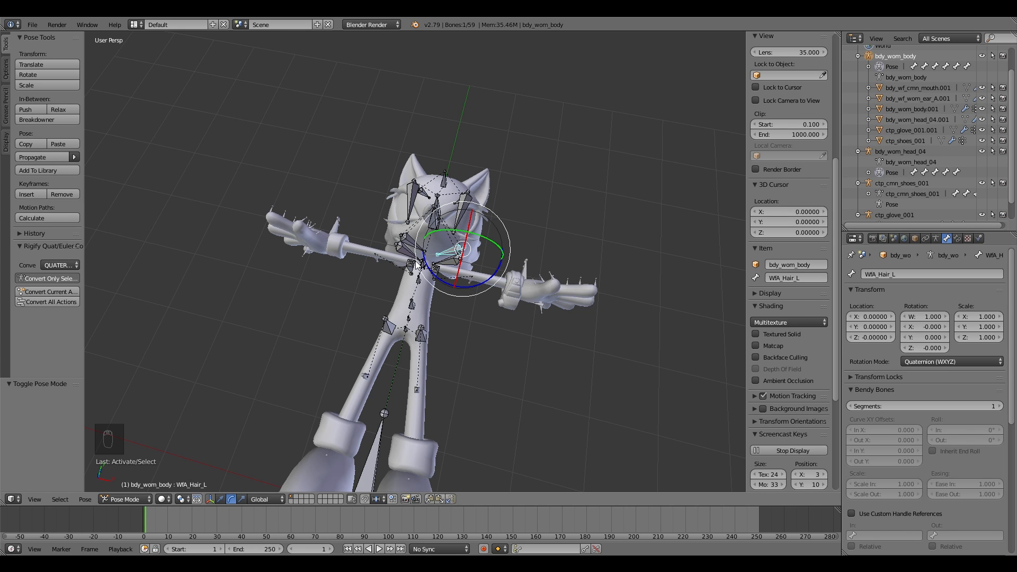
Step: Switch to Object Mode, box-select the parts around the head and try joining them
{"action": "left_click", "coordinate": [124, 499]}
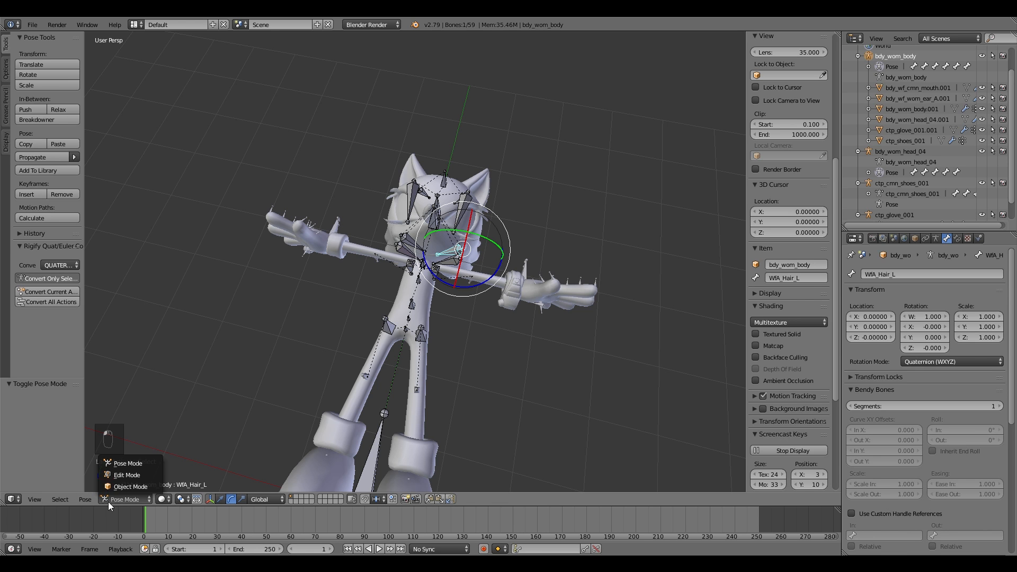
{"action": "left_click", "coordinate": [123, 490]}
{"action": "key", "text": "shift+f"}
{"action": "left_click", "coordinate": [534, 267]}
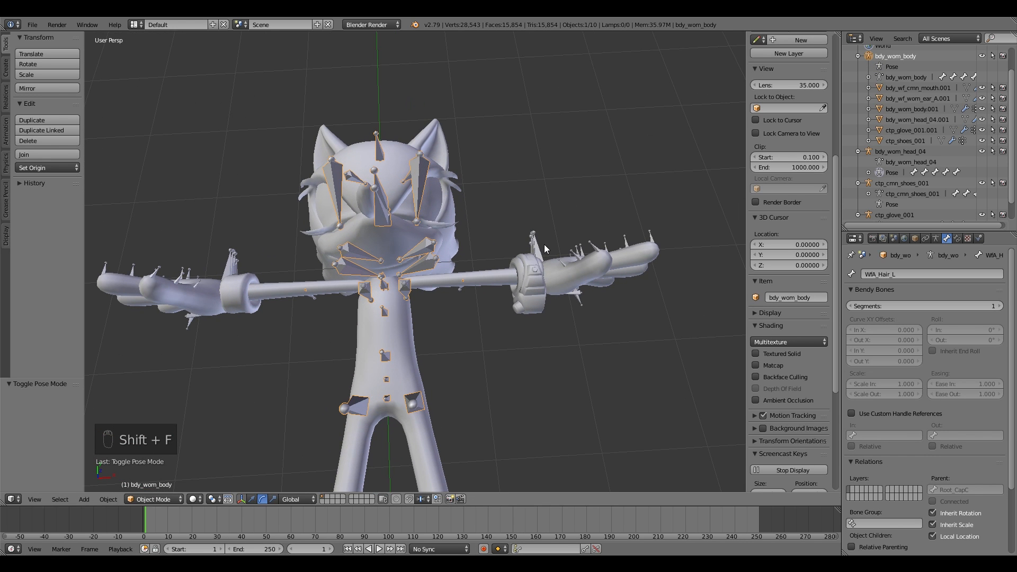
{"action": "right_click", "coordinate": [537, 245]}
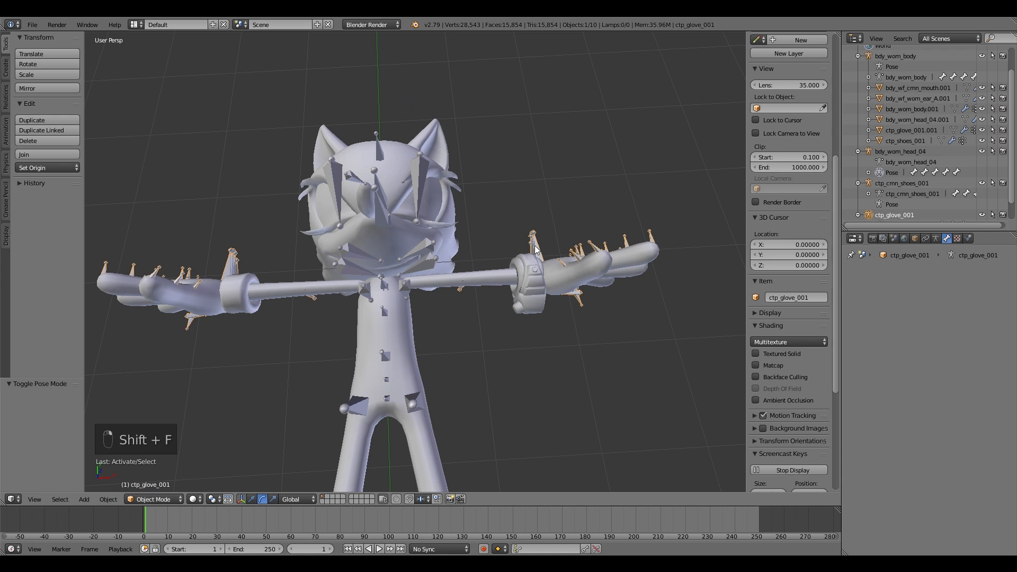
{"action": "scroll", "coordinate": [899, 169], "scroll_direction": "down", "scroll_amount": 2}
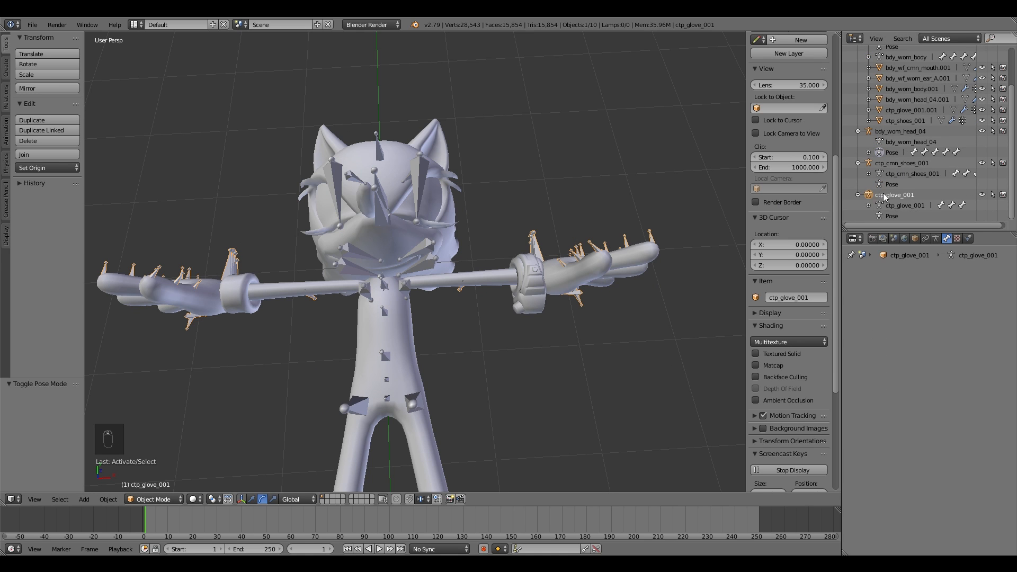
{"action": "right_click", "coordinate": [419, 172]}
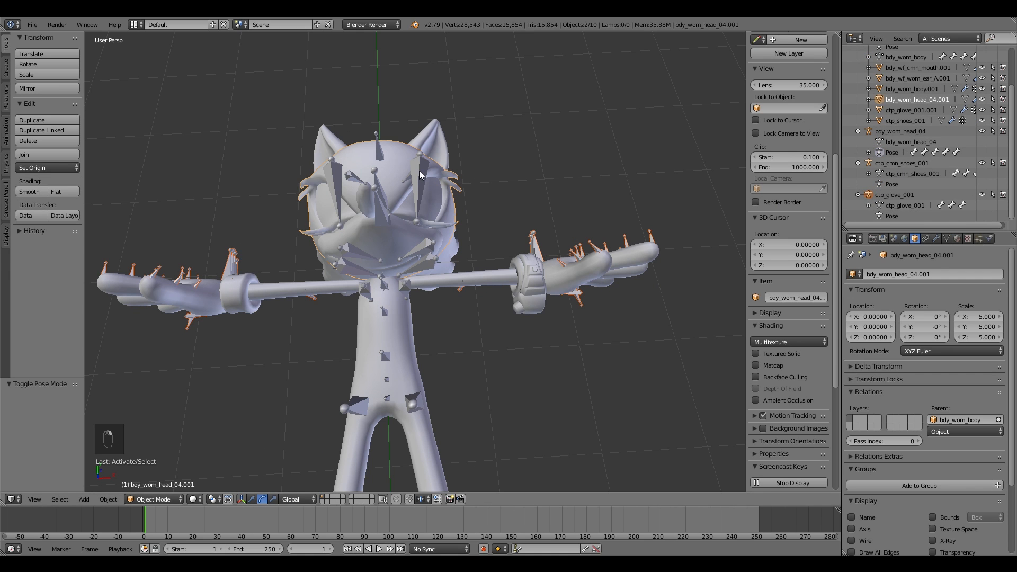
{"action": "right_click", "coordinate": [441, 194], "text": "shift"}
{"action": "key", "text": "b"}
{"action": "middle_click_drag", "start_coordinate": [441, 174], "coordinate": [480, 196]}
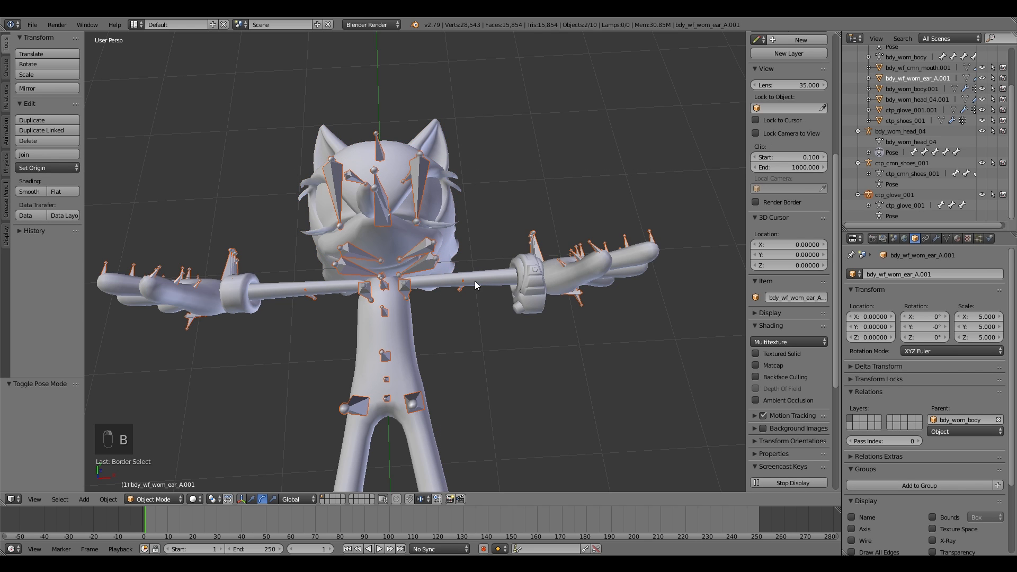
{"action": "key", "text": "ctrl+j"}
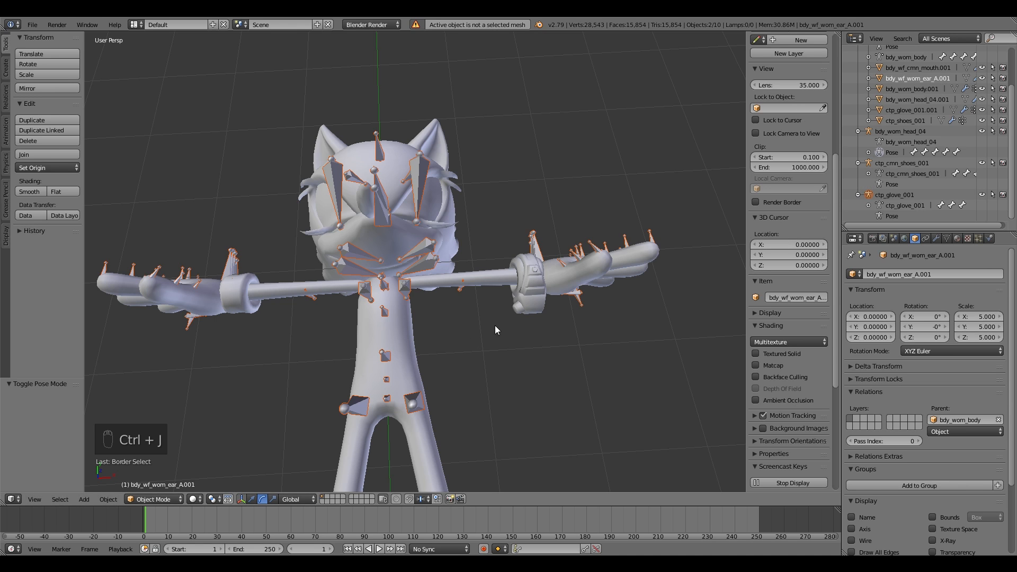
Step: Select the body armature and test grabbing it
{"action": "left_click", "coordinate": [149, 499]}
{"action": "right_click", "coordinate": [464, 285]}
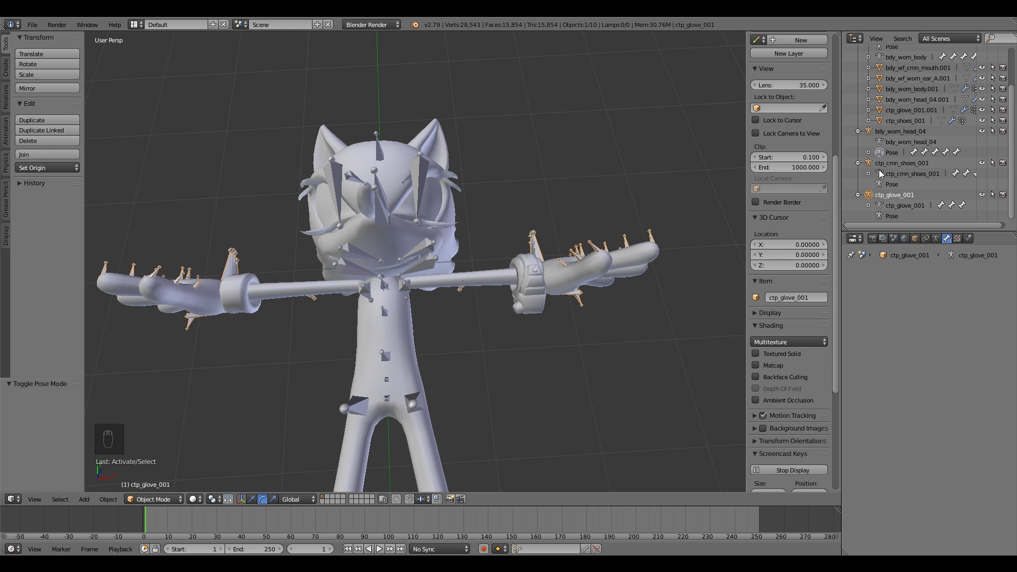
{"action": "scroll", "coordinate": [875, 197], "scroll_direction": "up", "scroll_amount": 2}
{"action": "scroll", "coordinate": [430, 404], "scroll_direction": "down", "scroll_amount": 3}
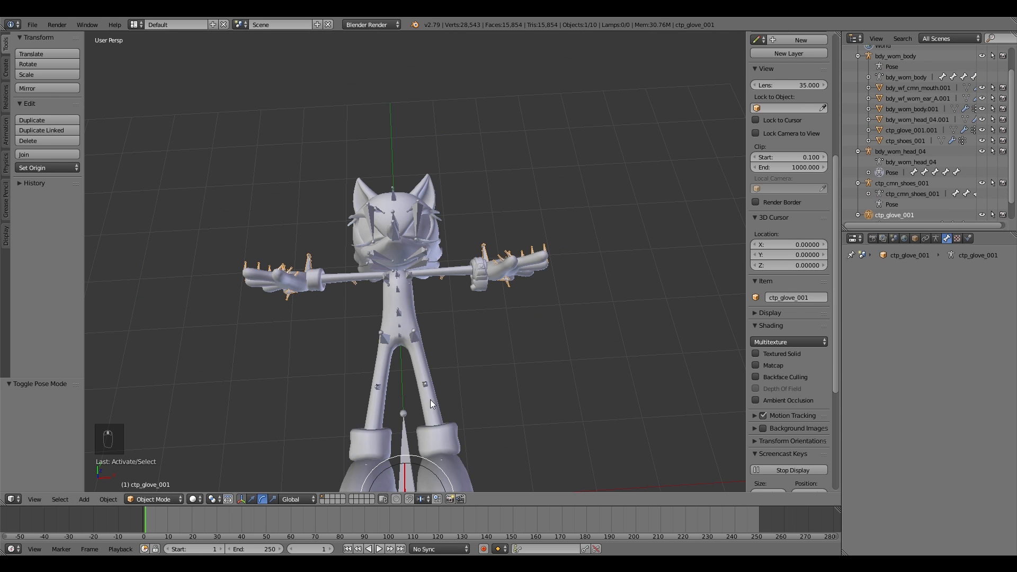
{"action": "scroll", "coordinate": [437, 416], "scroll_direction": "up", "scroll_amount": 3}
{"action": "right_click", "coordinate": [412, 409]}
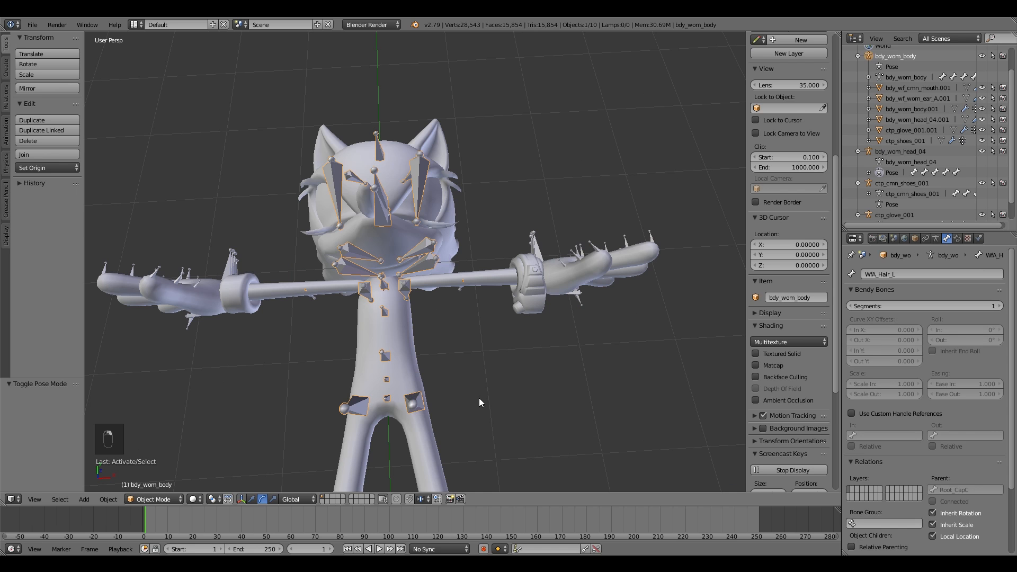
{"action": "key", "text": "g"}
{"action": "right_click", "coordinate": [343, 480]}
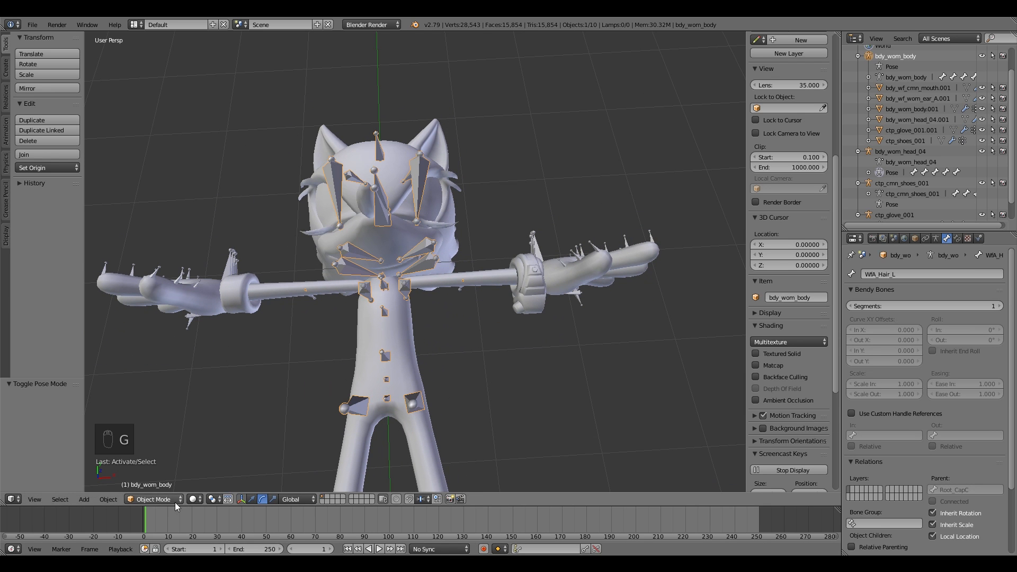
Step: Enter Pose Mode and test grabbing the spine bones
{"action": "left_click", "coordinate": [166, 463]}
{"action": "key", "text": "g"}
{"action": "right_click", "coordinate": [440, 299]}
{"action": "right_click", "coordinate": [390, 320]}
{"action": "key", "text": "g"}
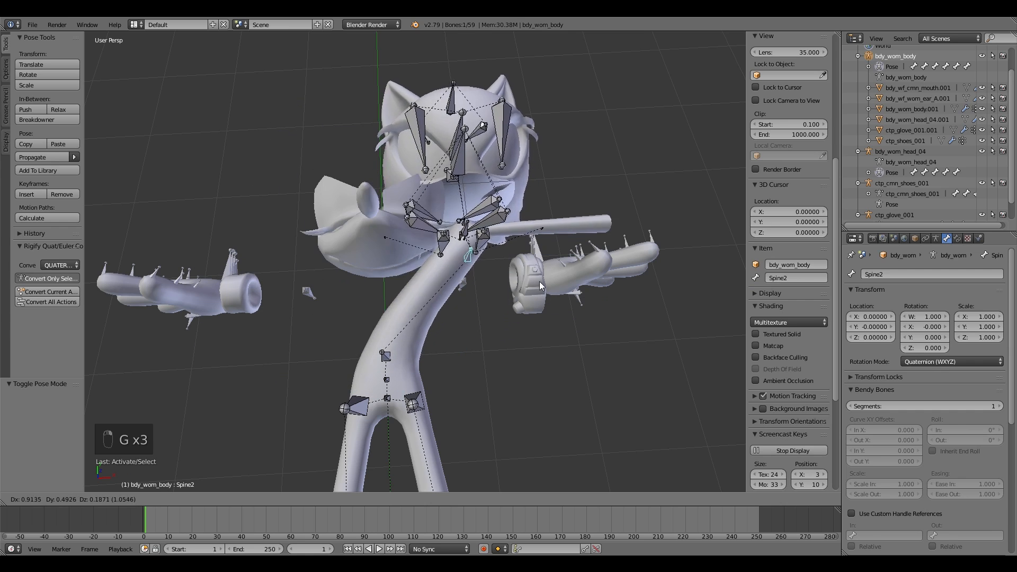
{"action": "right_click", "coordinate": [460, 313]}
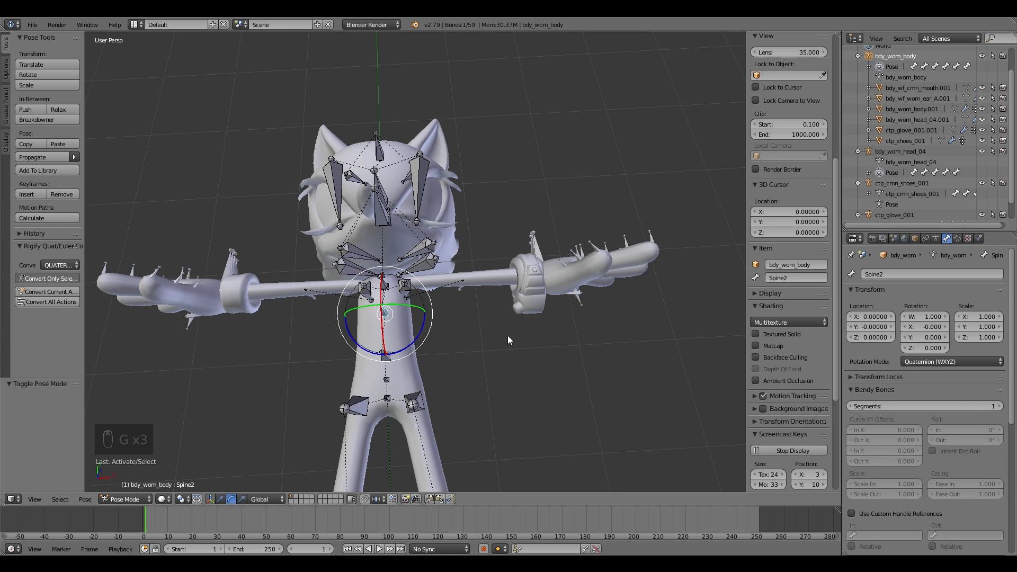
Step: Test grabbing the knee and calf bones and rotating the calf bone around X
{"action": "key", "text": "shift+f"}
{"action": "key", "text": "shift+f"}
{"action": "key", "text": "shift+f"}
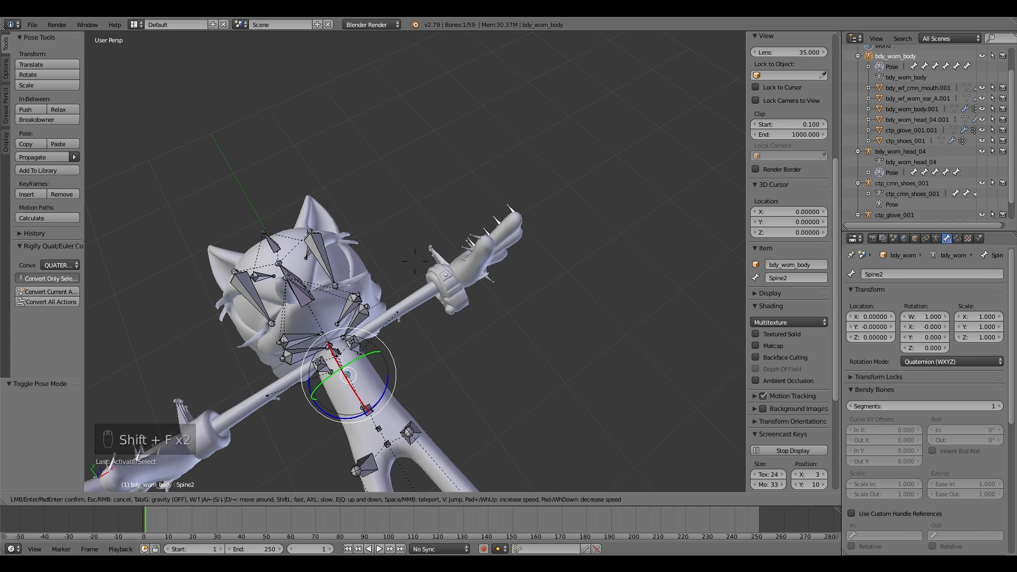
{"action": "left_click", "coordinate": [476, 247]}
{"action": "right_click", "coordinate": [460, 272]}
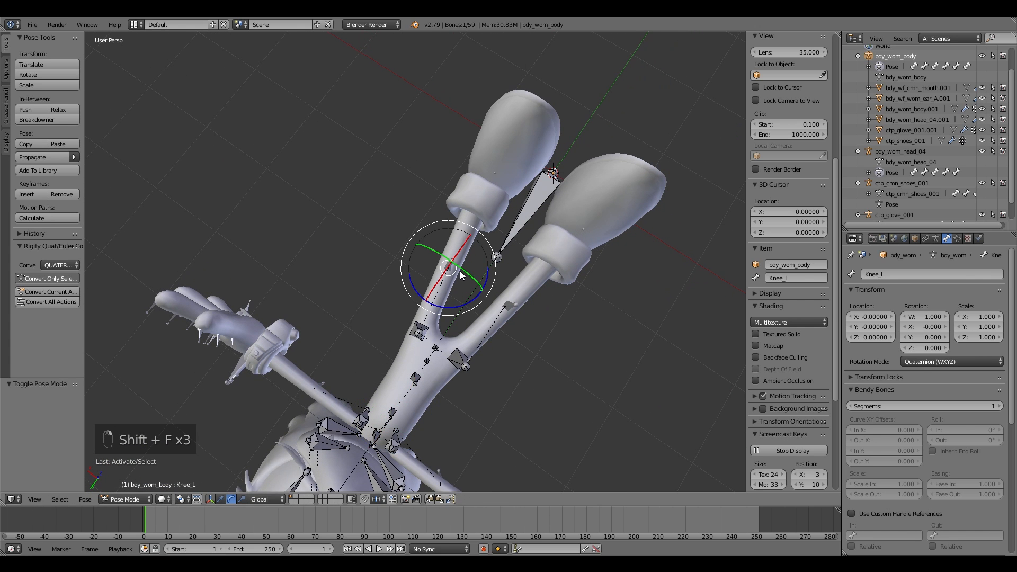
{"action": "key", "text": "g"}
{"action": "right_click", "coordinate": [473, 258]}
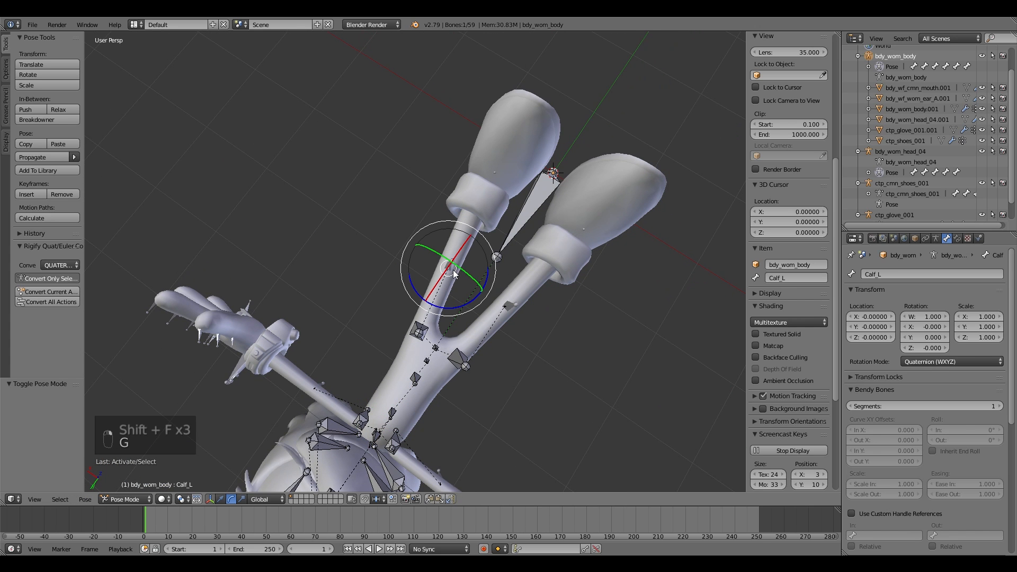
{"action": "key", "text": "g"}
{"action": "right_click", "coordinate": [476, 273]}
{"action": "right_click", "coordinate": [451, 268]}
{"action": "key", "text": "g"}
{"action": "right_click", "coordinate": [453, 273]}
{"action": "key", "text": "r"}
{"action": "key", "text": "x"}
{"action": "right_click", "coordinate": [433, 295]}
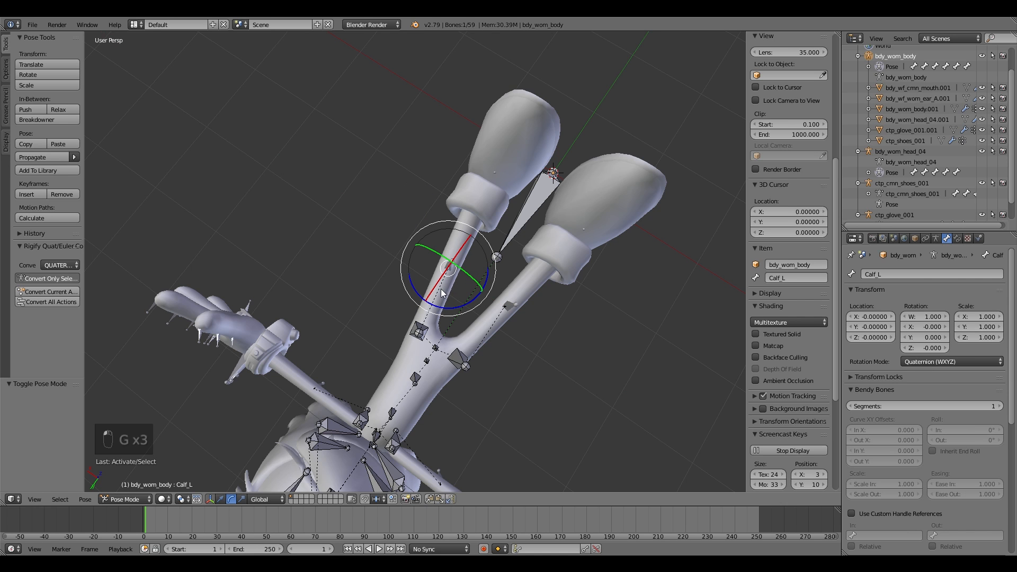
Step: Fly the view around the legs to inspect the leg bones
{"action": "key", "text": "shift+f"}
{"action": "key", "text": "w"}
{"action": "left_click", "coordinate": [415, 261]}
{"action": "key", "text": "shift+f"}
{"action": "left_click", "coordinate": [415, 261]}
{"action": "key", "text": "w"}
{"action": "key", "text": "shift+f"}
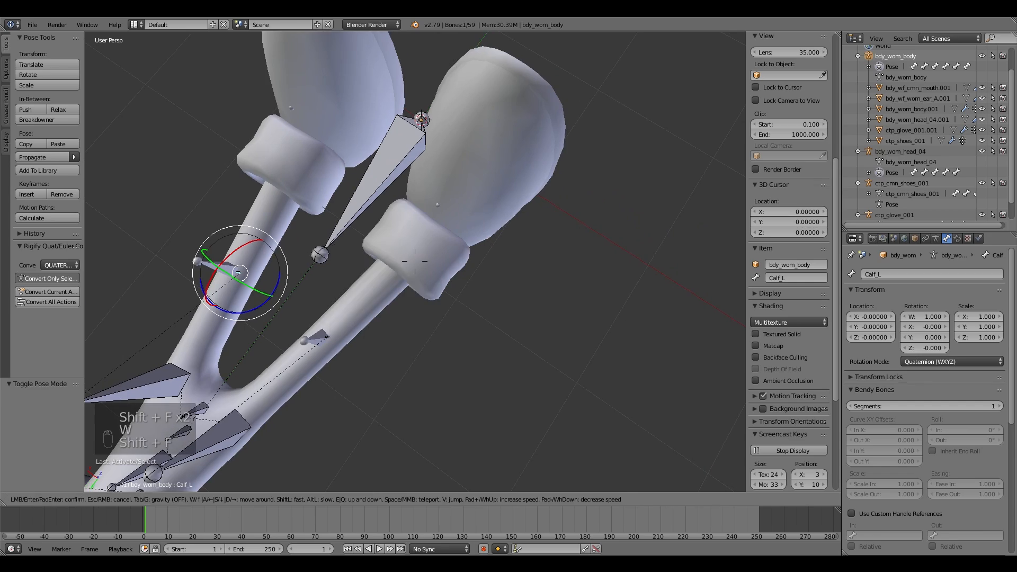
{"action": "key", "text": "s"}
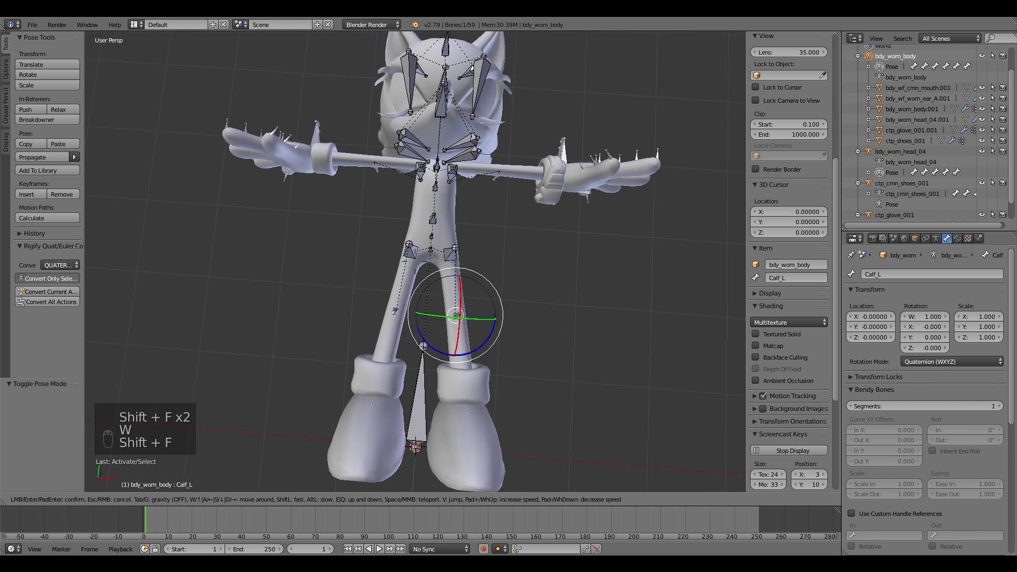
{"action": "left_click", "coordinate": [415, 261]}
Step: In Object Mode, select the head armature with the body armature and join them
{"action": "left_click", "coordinate": [132, 498]}
{"action": "left_click", "coordinate": [132, 486]}
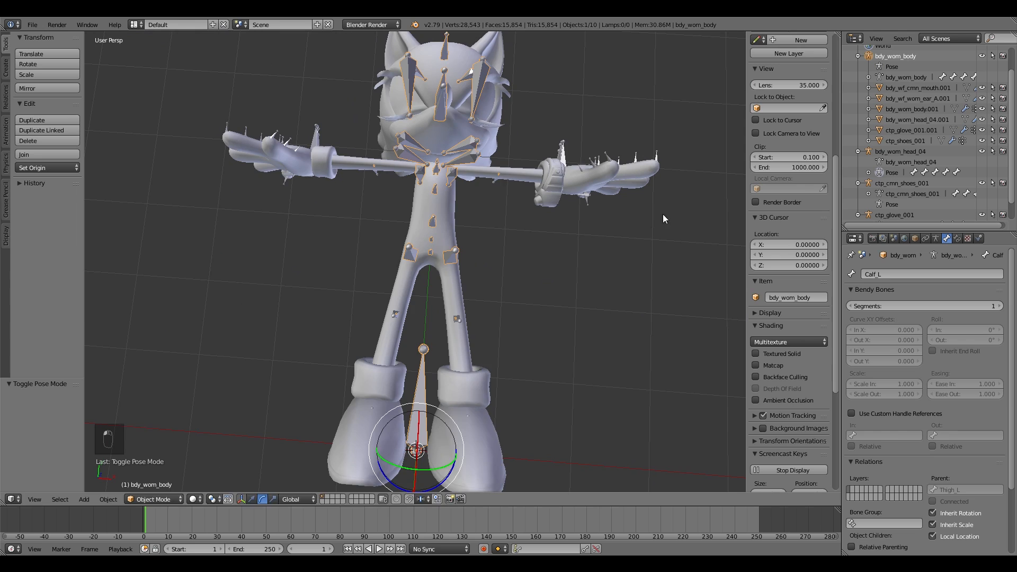
{"action": "key", "text": "shift+f"}
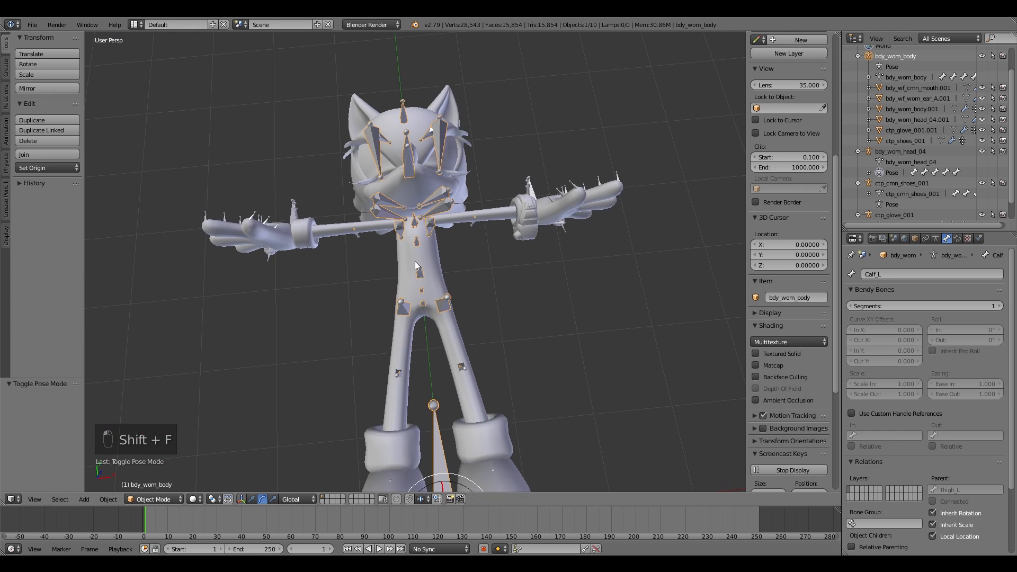
{"action": "left_click", "coordinate": [870, 154], "text": "ctrl"}
{"action": "left_click", "coordinate": [874, 56], "text": "ctrl"}
{"action": "key", "text": "ctrl+j"}
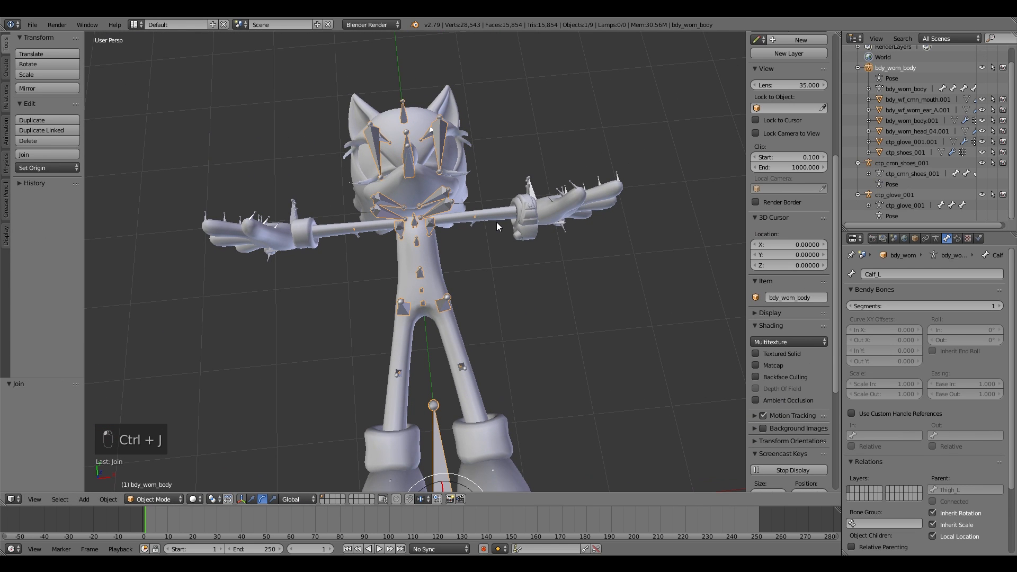
Step: Join the shoes and glove armatures into the body armature, then enter Pose Mode
{"action": "left_click", "coordinate": [869, 163]}
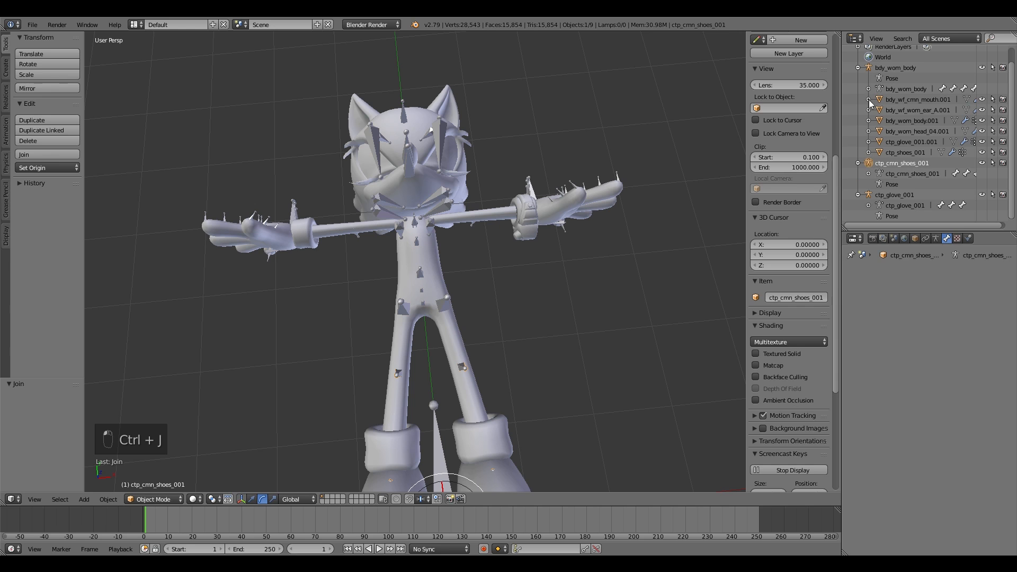
{"action": "left_click", "coordinate": [870, 68], "text": "ctrl"}
{"action": "key", "text": "ctrl+j"}
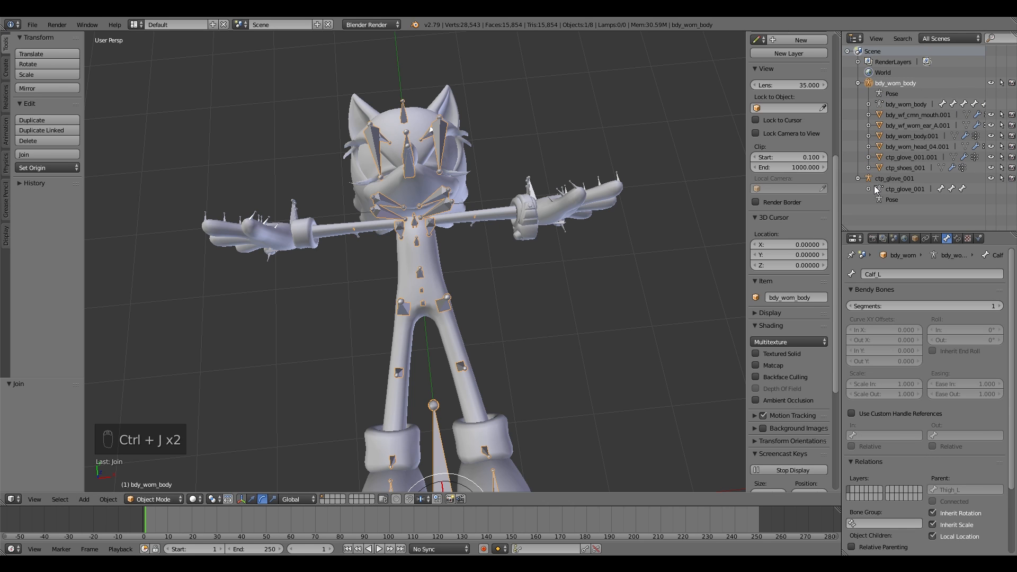
{"action": "left_click", "coordinate": [872, 178]}
{"action": "left_click", "coordinate": [867, 84], "text": "ctrl"}
{"action": "key", "text": "ctrl+j"}
{"action": "key", "text": "ctrl+j"}
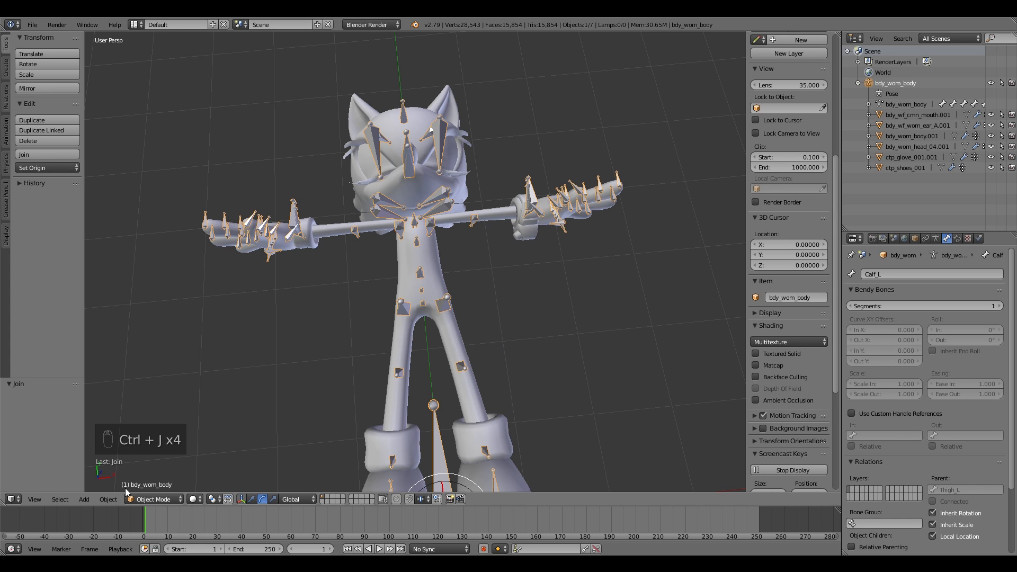
{"action": "left_click", "coordinate": [145, 499]}
{"action": "left_click", "coordinate": [157, 463]}
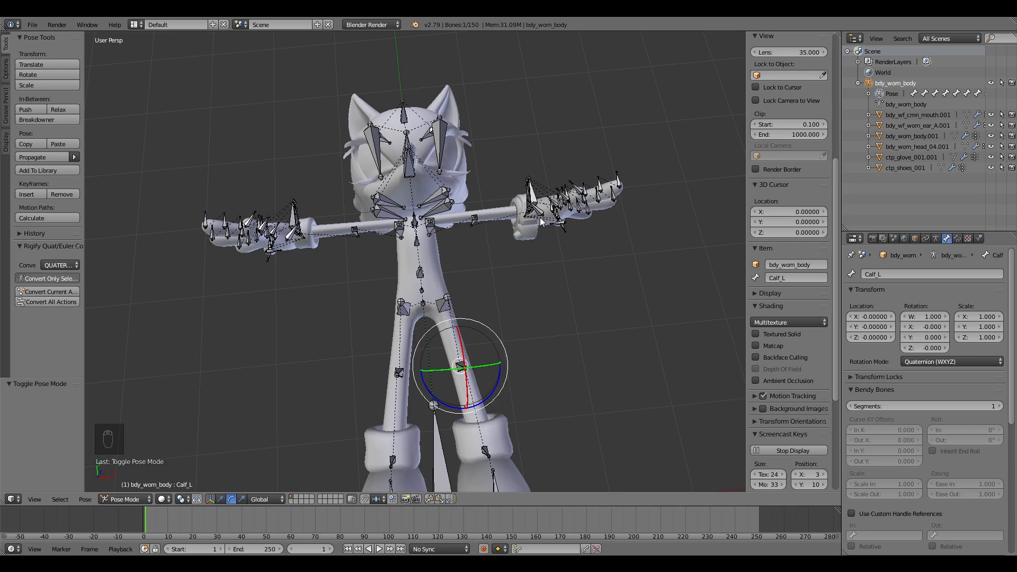
Step: Fly the view around the head and arms to inspect the joined bones
{"action": "key", "text": "shift+f"}
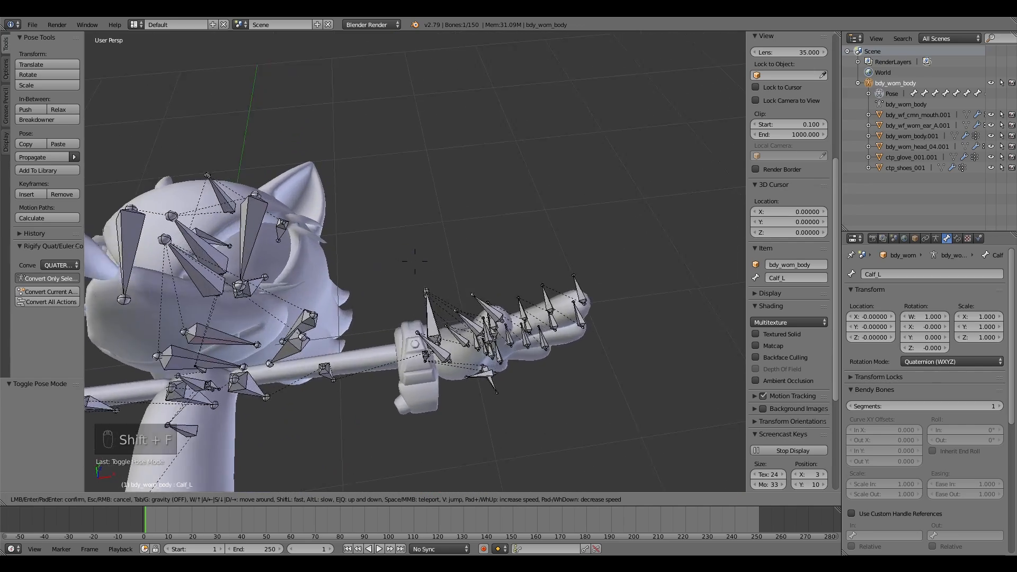
{"action": "key", "text": "s"}
{"action": "left_click", "coordinate": [415, 261]}
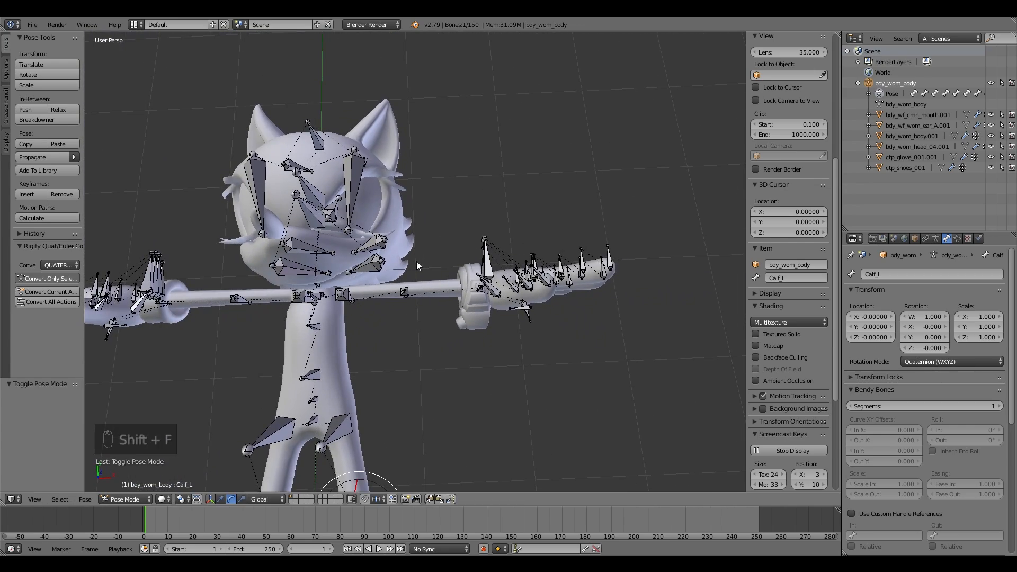
{"action": "key", "text": "shift+f"}
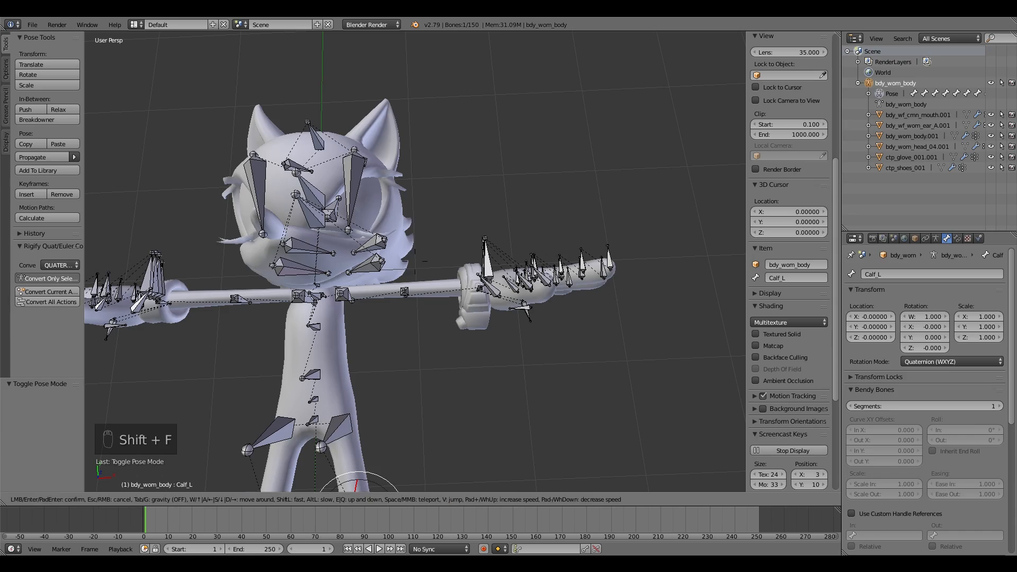
{"action": "key", "text": "shift+f"}
{"action": "key", "text": "s"}
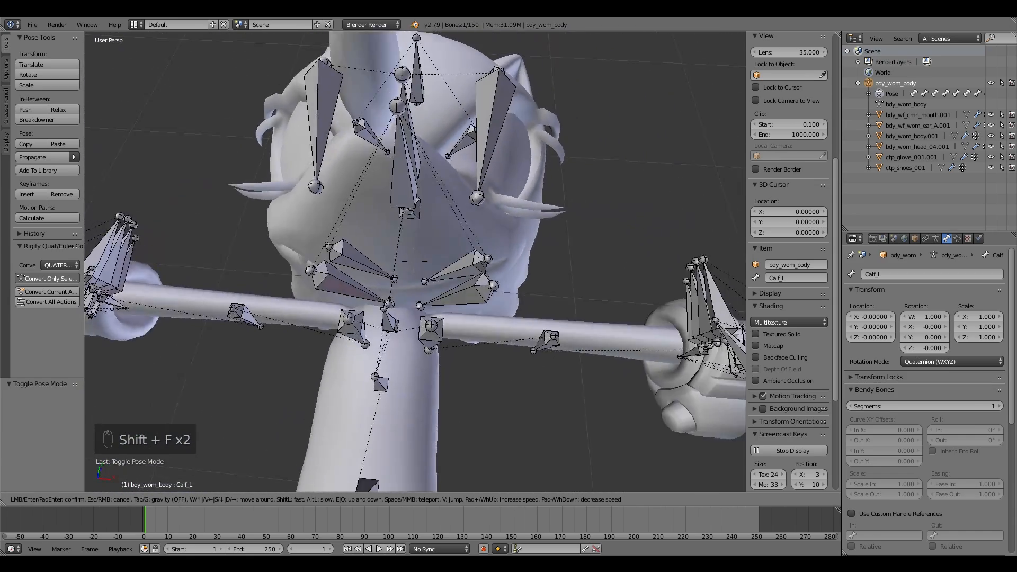
{"action": "key", "text": "w"}
{"action": "key", "text": "s"}
{"action": "left_click", "coordinate": [415, 261]}
{"action": "key", "text": "shift+f"}
{"action": "key", "text": "w"}
{"action": "key", "text": "s"}
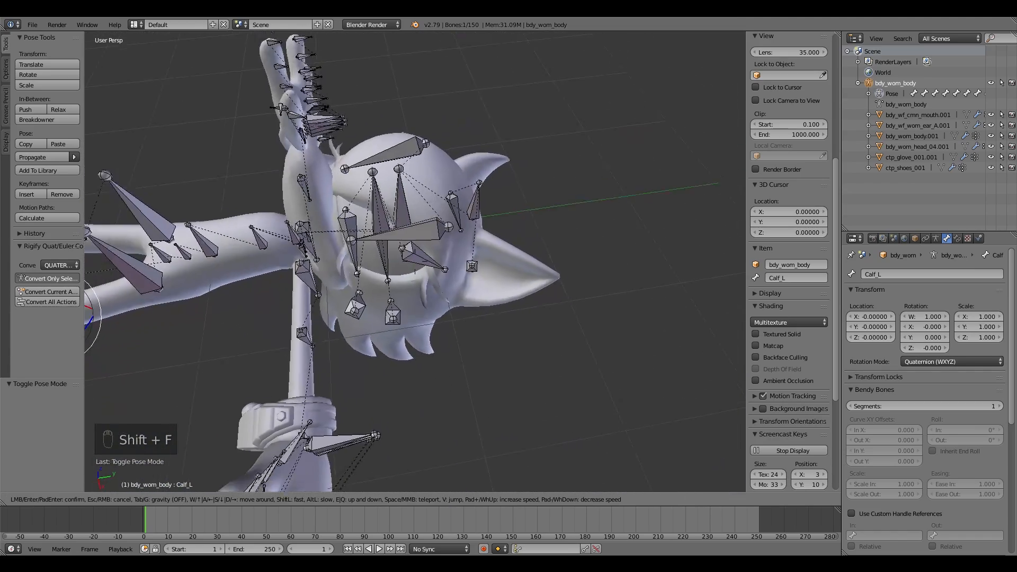
{"action": "key", "text": "w"}
Step: Test grabbing the head, hair and cap bones in Pose Mode, cancelling each move
{"action": "left_click", "coordinate": [414, 261]}
{"action": "right_click", "coordinate": [437, 261]}
{"action": "key", "text": "g"}
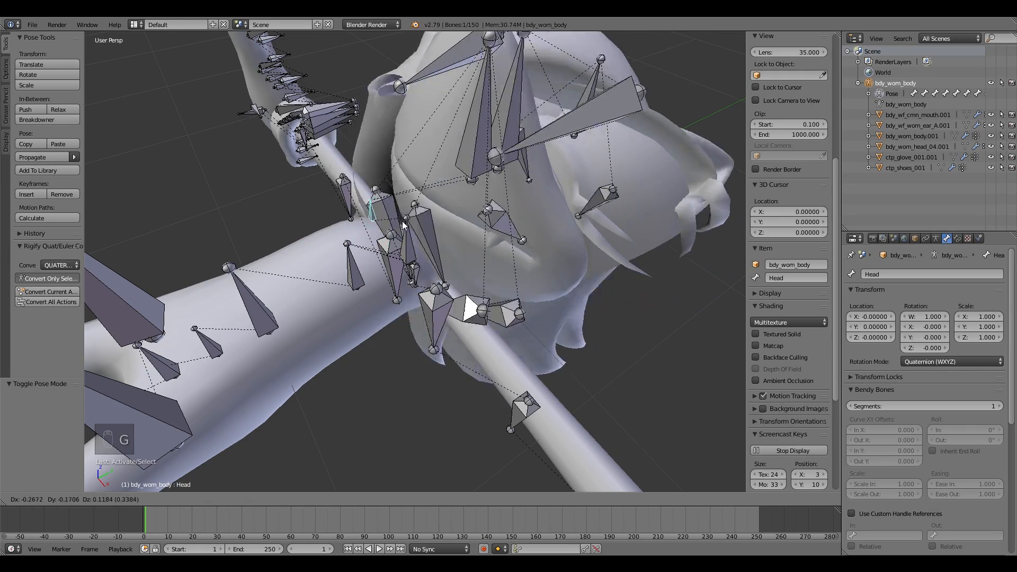
{"action": "right_click", "coordinate": [486, 284]}
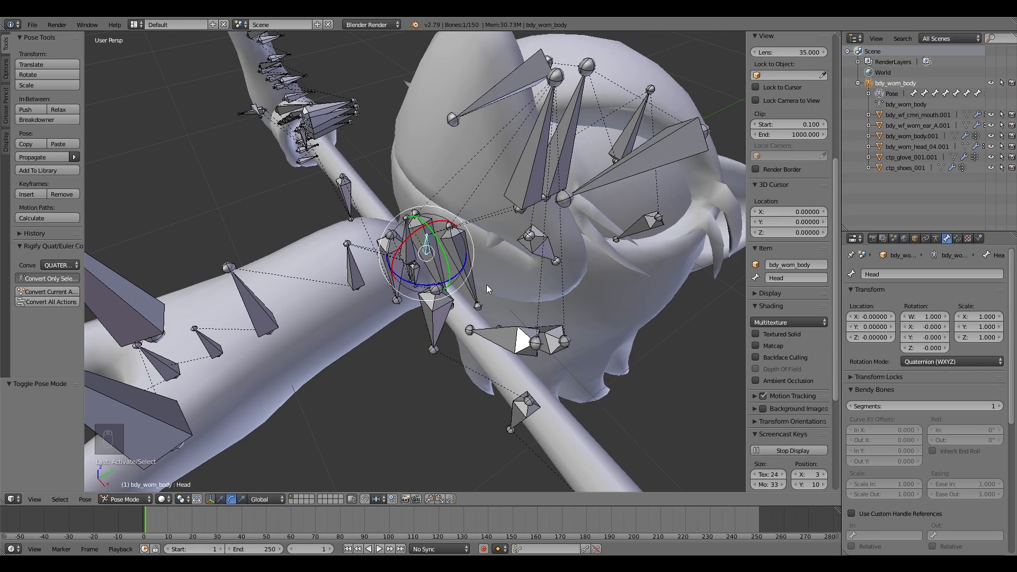
{"action": "right_click", "coordinate": [536, 246]}
{"action": "key", "text": "g"}
{"action": "right_click", "coordinate": [585, 281]}
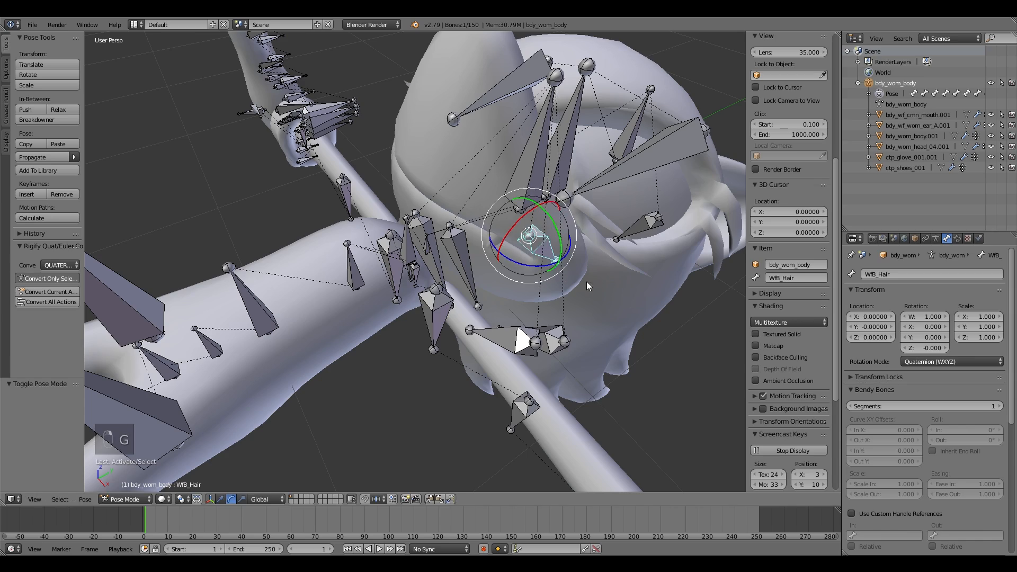
{"action": "right_click", "coordinate": [537, 151]}
{"action": "key", "text": "g"}
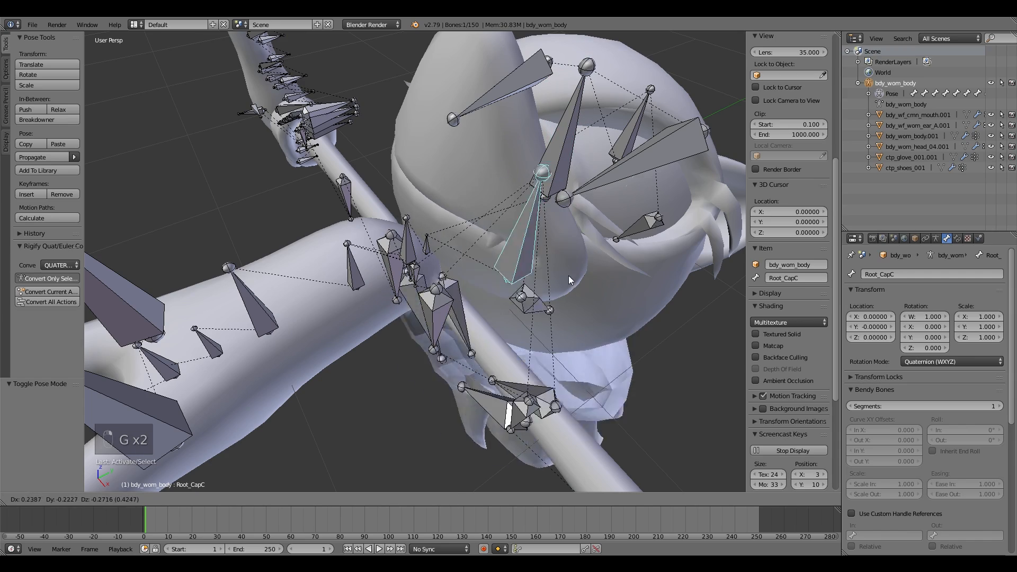
{"action": "right_click", "coordinate": [517, 269]}
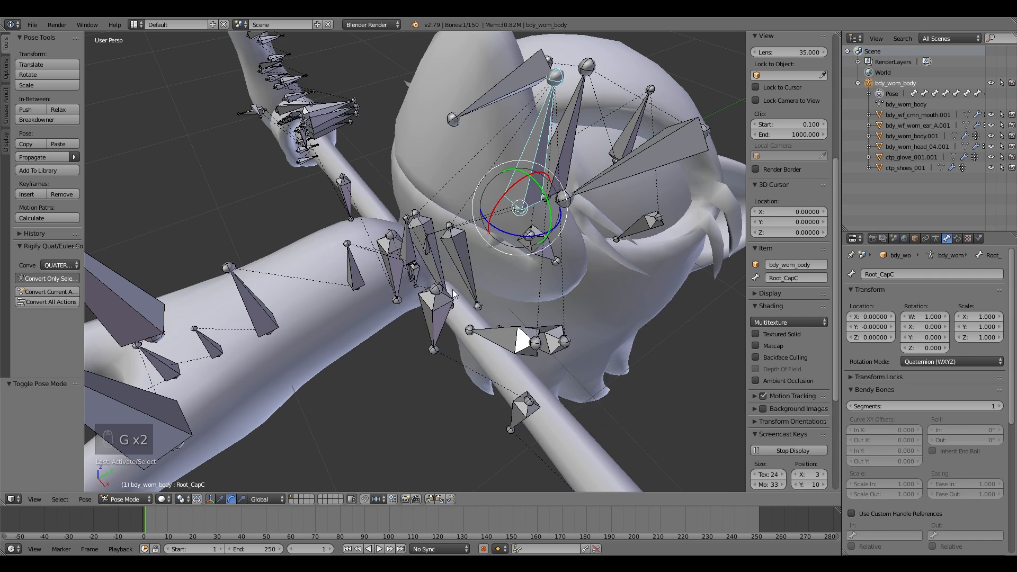
Step: Test grabbing the left foot bone, then select the Knee_L.001 bone and fly in to inspect it
{"action": "key", "text": "shift+f"}
{"action": "key", "text": "s"}
{"action": "left_click", "coordinate": [416, 262]}
{"action": "right_click", "coordinate": [246, 226]}
{"action": "right_click", "coordinate": [253, 220]}
{"action": "key", "text": "g"}
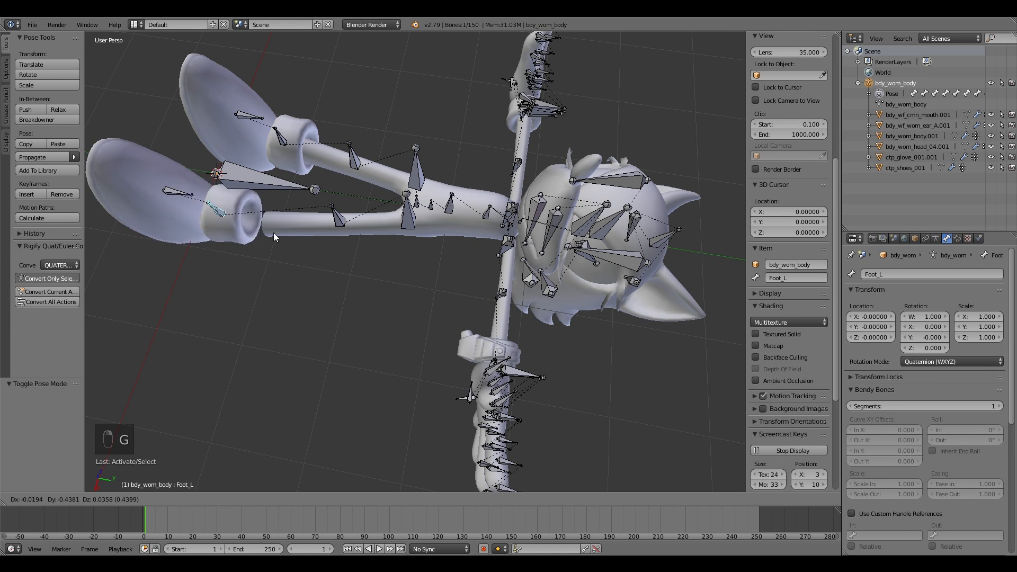
{"action": "right_click", "coordinate": [277, 230]}
{"action": "right_click", "coordinate": [341, 219]}
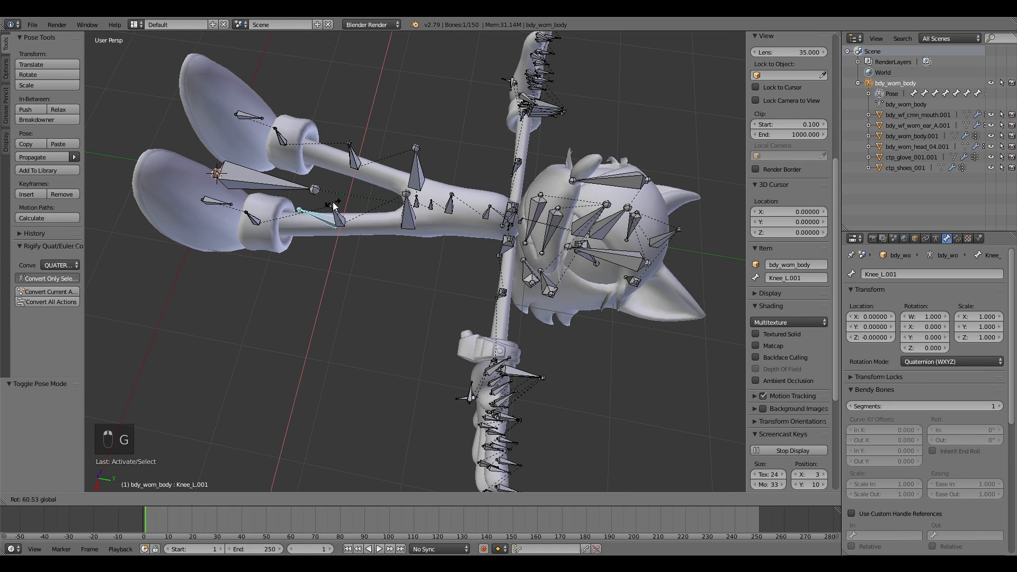
{"action": "key", "text": "shift+f"}
{"action": "key", "text": "w"}
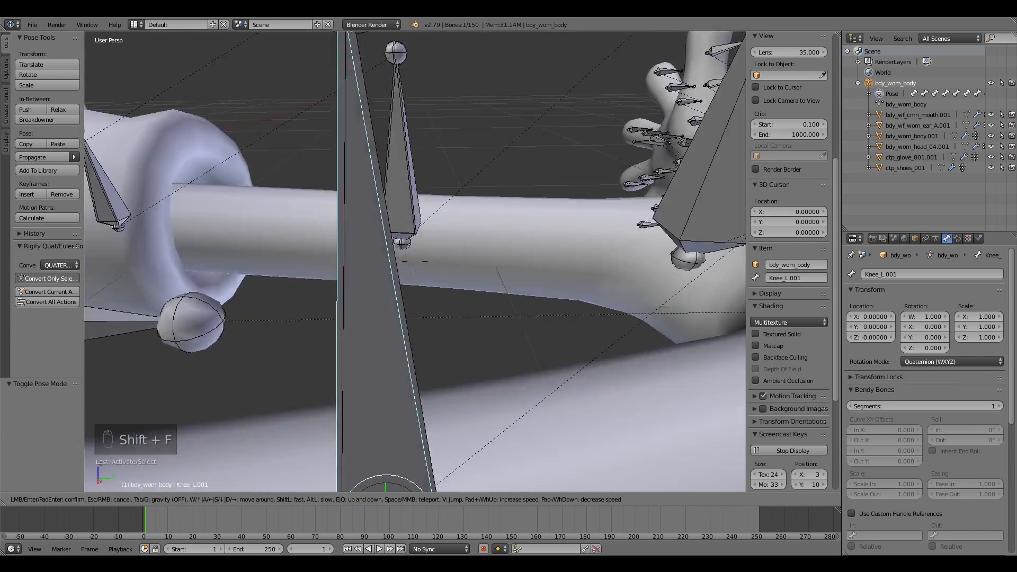
{"action": "key", "text": "s"}
{"action": "left_click", "coordinate": [415, 261]}
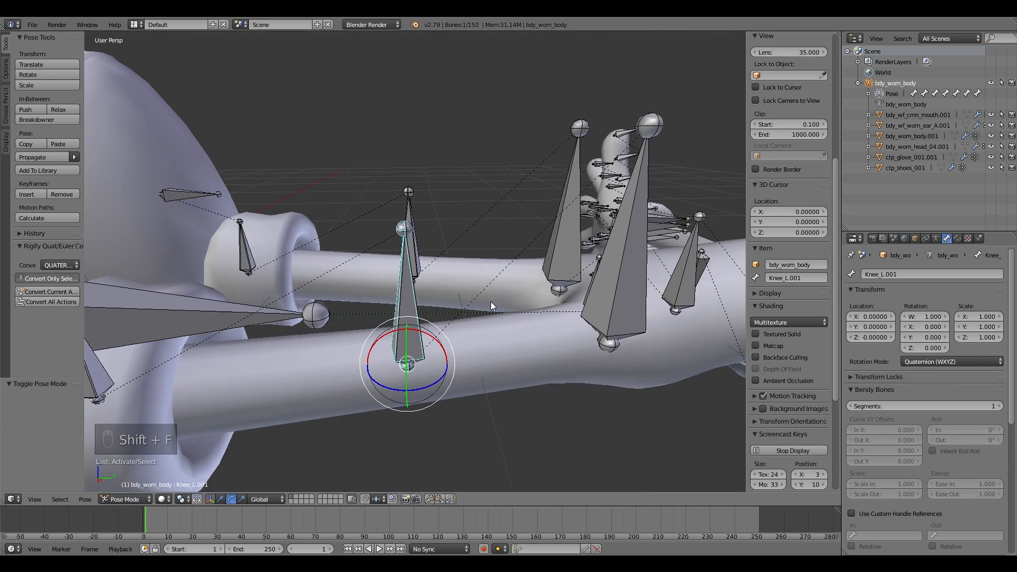
{"action": "key", "text": "shift+f"}
{"action": "key", "text": "w"}
{"action": "left_click", "coordinate": [415, 261]}
Step: Switch the armature to Edit Mode and hide the mouth and other bones blocking the legs
{"action": "left_click", "coordinate": [126, 499]}
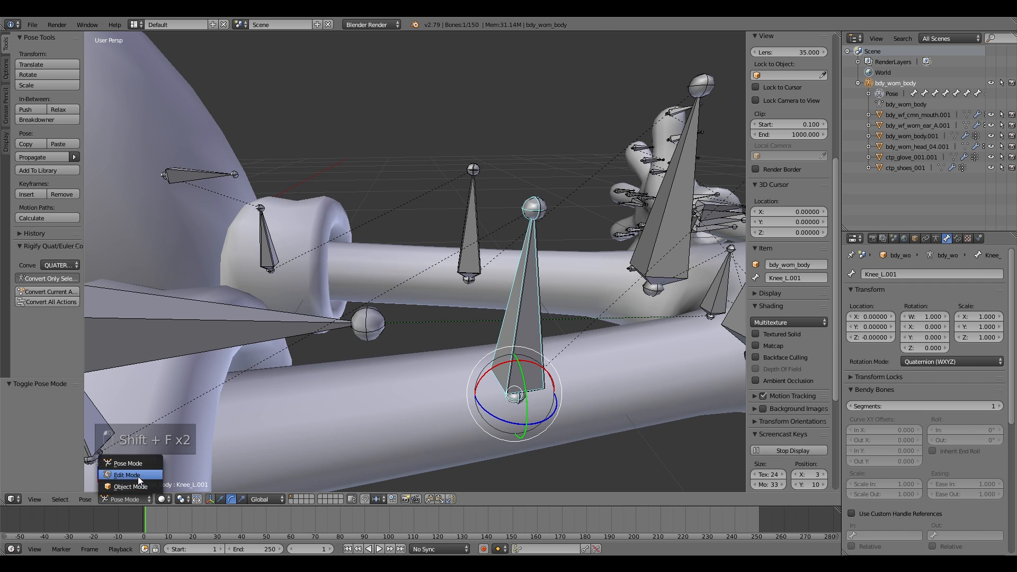
{"action": "left_click", "coordinate": [127, 475]}
{"action": "key", "text": "shift+f"}
{"action": "key", "text": "s"}
{"action": "left_click", "coordinate": [414, 261]}
{"action": "right_click", "coordinate": [435, 280]}
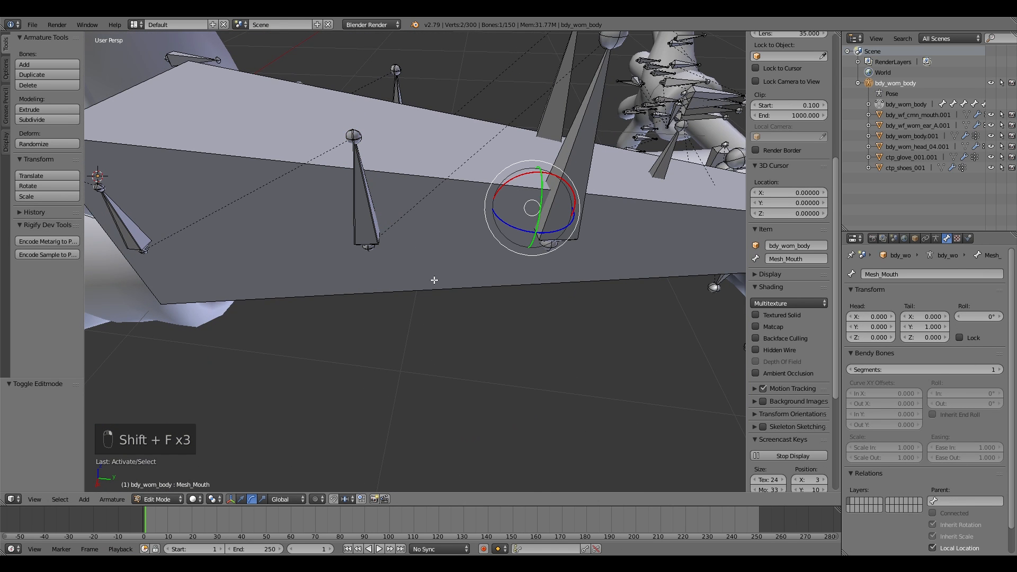
{"action": "key", "text": "h"}
{"action": "key", "text": "h"}
{"action": "key", "text": "h"}
{"action": "key", "text": "h"}
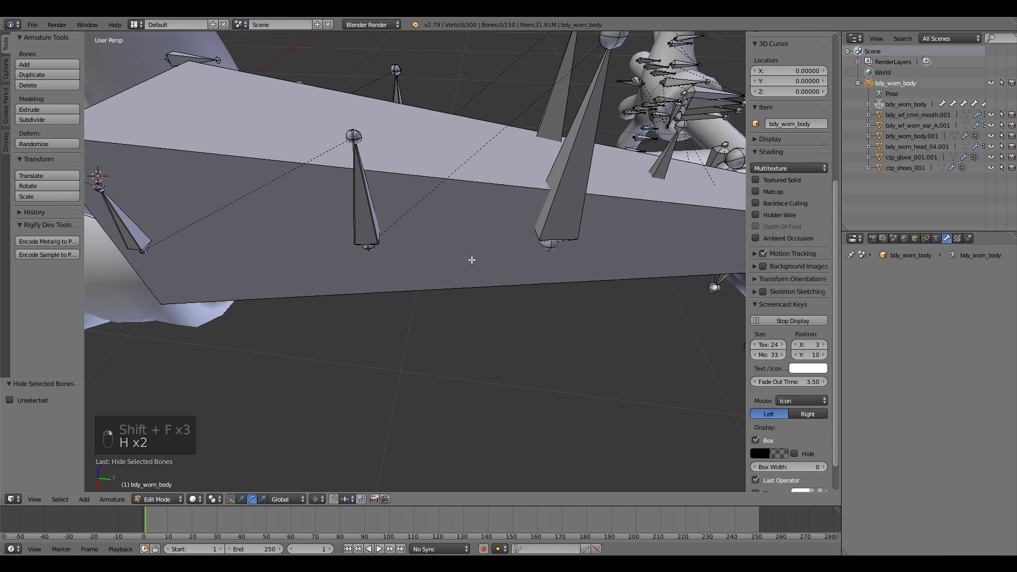
{"action": "key", "text": "h"}
{"action": "key", "text": "h"}
{"action": "key", "text": "h"}
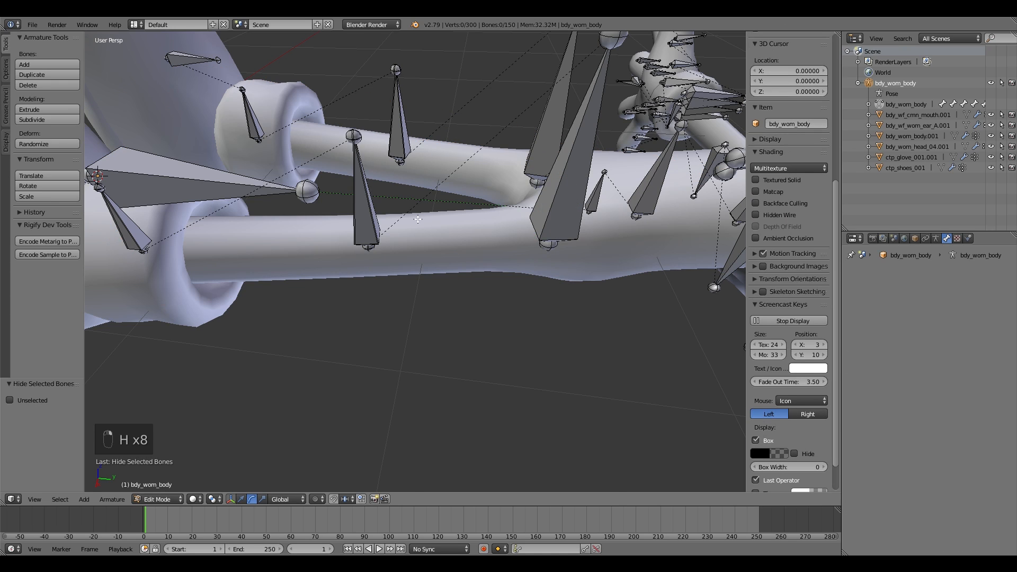
Step: Delete the duplicate Calf_L.001, Knee_L.001 and Calf_R.001 leg bones
{"action": "right_click", "coordinate": [370, 227]}
{"action": "key", "text": "shift+f"}
{"action": "key", "text": "w"}
{"action": "left_click", "coordinate": [415, 261]}
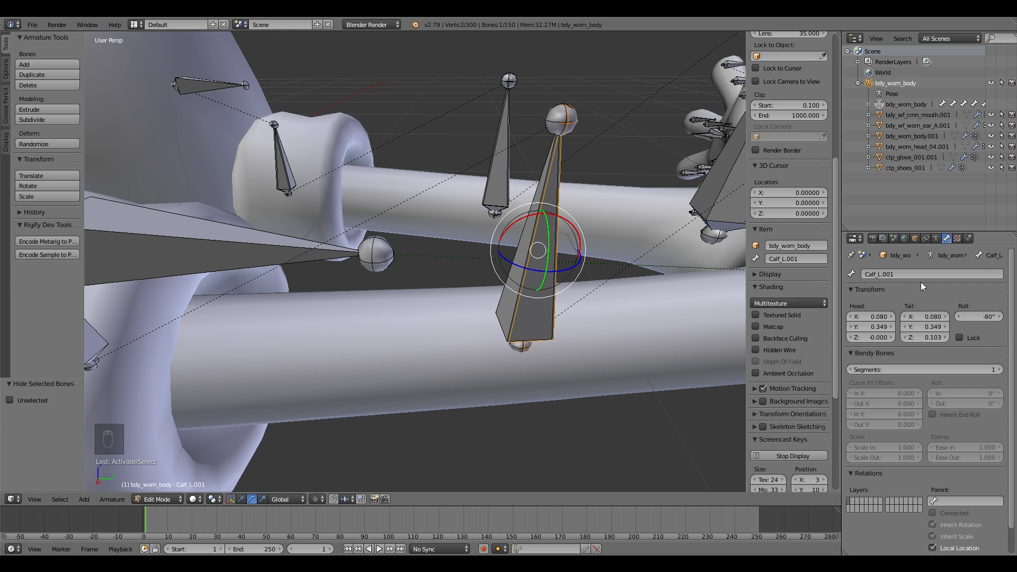
{"action": "right_click", "coordinate": [536, 279], "text": "shift"}
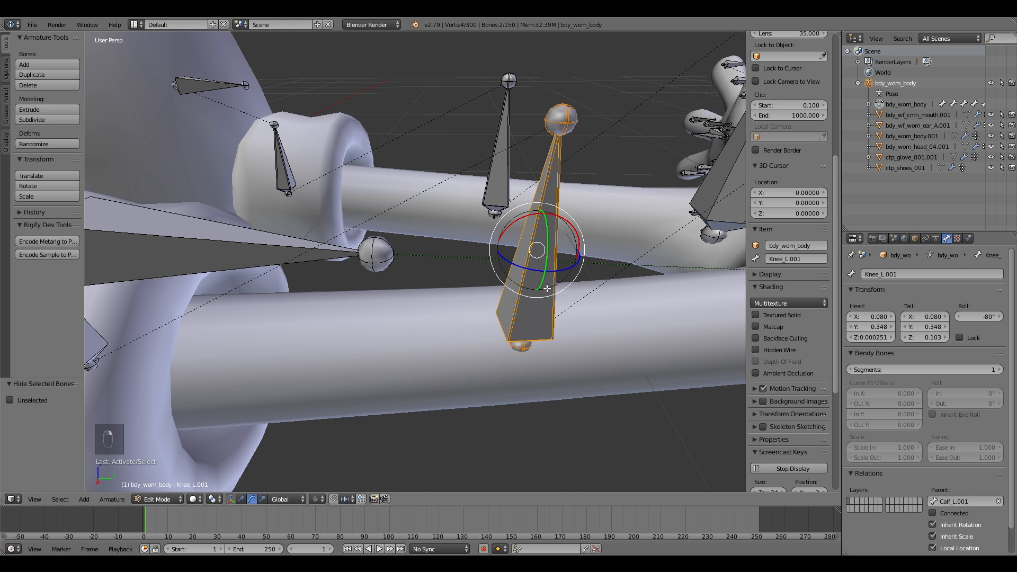
{"action": "key", "text": "Delete"}
{"action": "left_click", "coordinate": [545, 292]}
{"action": "right_click", "coordinate": [502, 153]}
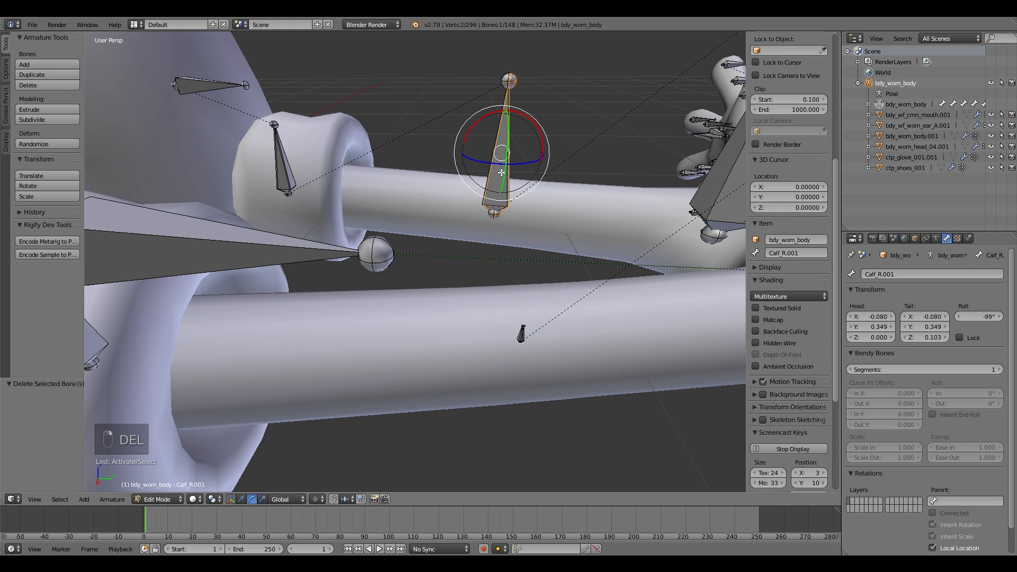
{"action": "key", "text": "Delete"}
{"action": "left_click", "coordinate": [500, 159]}
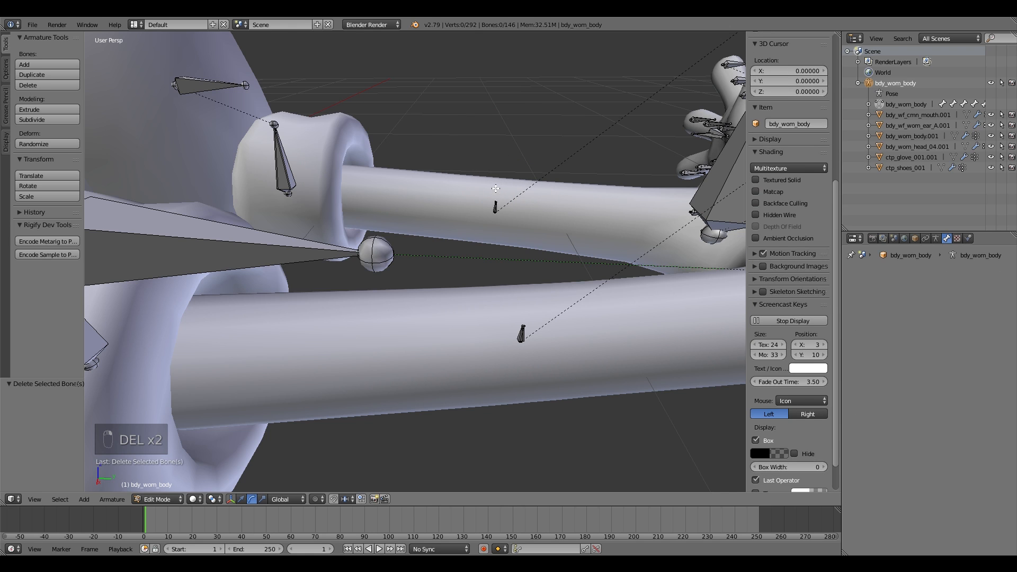
Step: Set the right foot bone's parent to Calf_R
{"action": "right_click", "coordinate": [289, 181]}
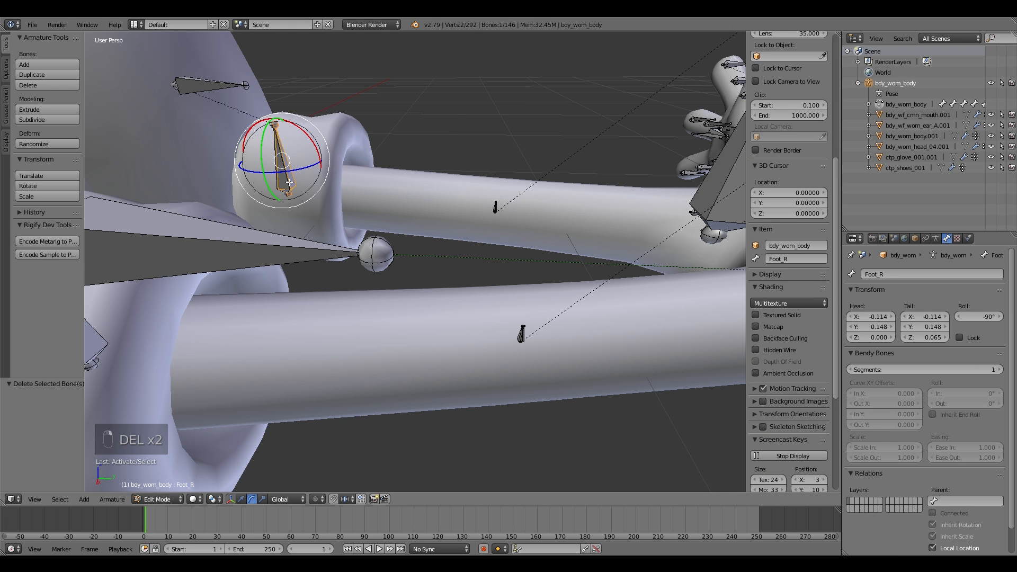
{"action": "left_click", "coordinate": [952, 502]}
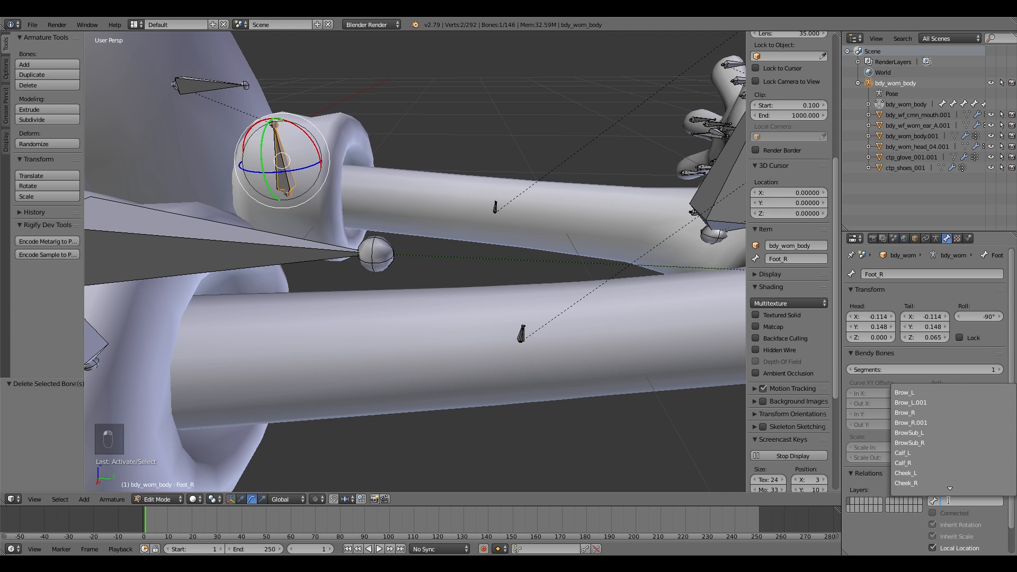
{"action": "left_click", "coordinate": [935, 462]}
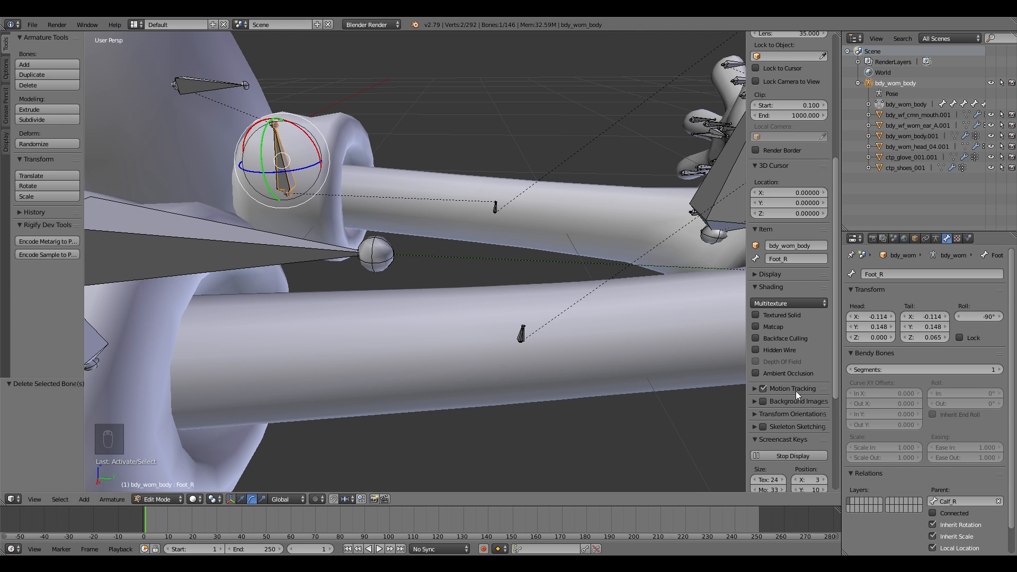
Step: Set the left foot bone's parent to Calf_L
{"action": "key", "text": "shift+f"}
{"action": "key", "text": "shift+f"}
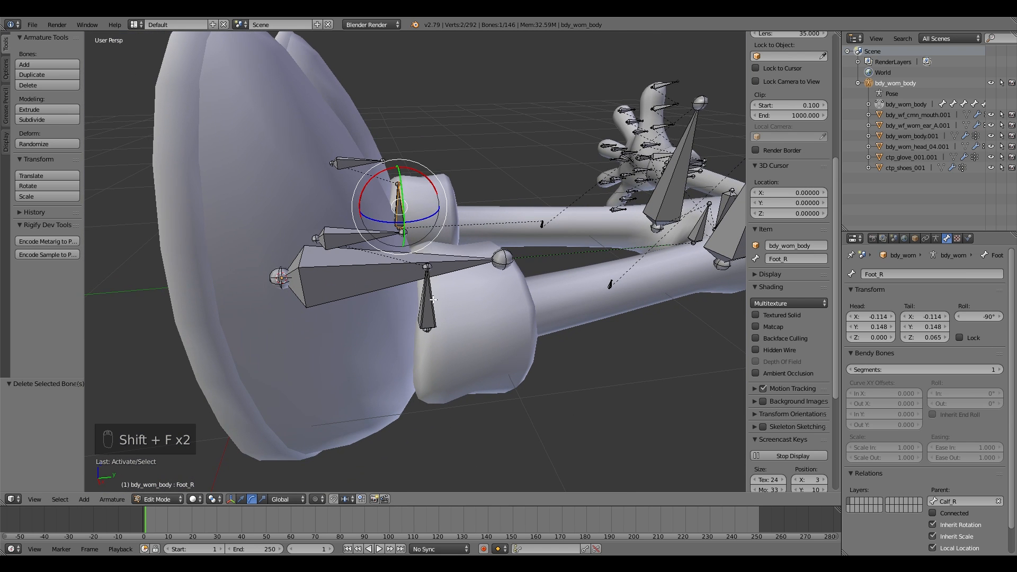
{"action": "right_click", "coordinate": [433, 300]}
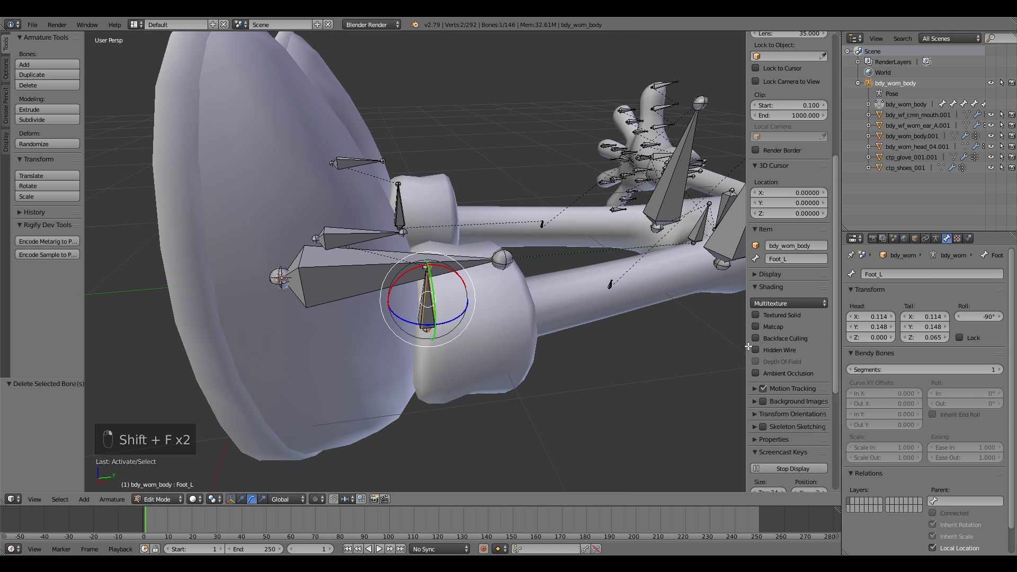
{"action": "left_click", "coordinate": [968, 500]}
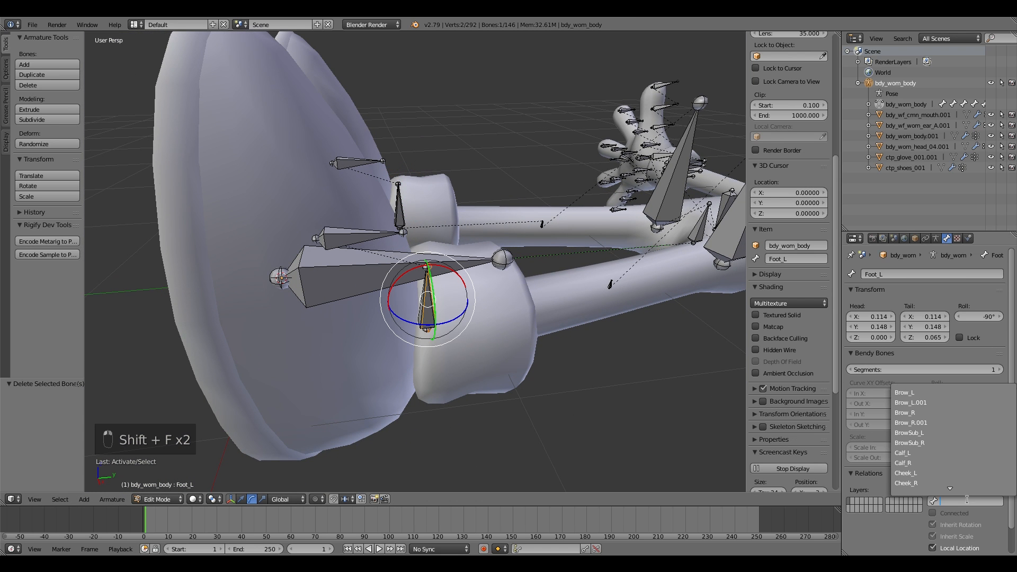
{"action": "left_click", "coordinate": [926, 451]}
Step: Return to Pose Mode and test moving the left calf and foot bones, cancelling each move
{"action": "left_click", "coordinate": [166, 459]}
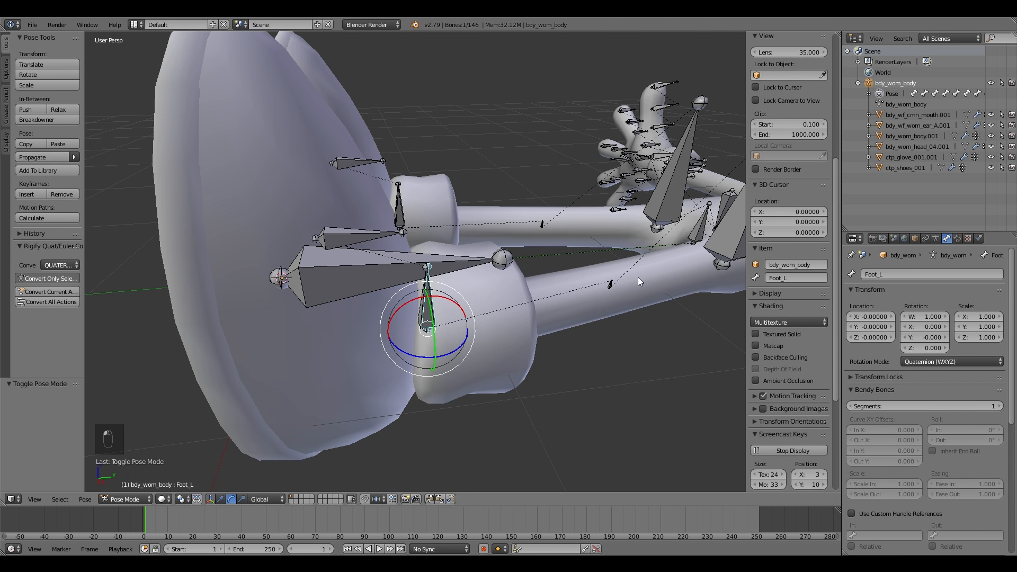
{"action": "right_click_drag", "start_coordinate": [600, 281], "coordinate": [607, 282]}
{"action": "right_click", "coordinate": [616, 285]}
{"action": "right_click", "coordinate": [611, 279]}
{"action": "right_click", "coordinate": [611, 284]}
{"action": "right_click", "coordinate": [611, 283]}
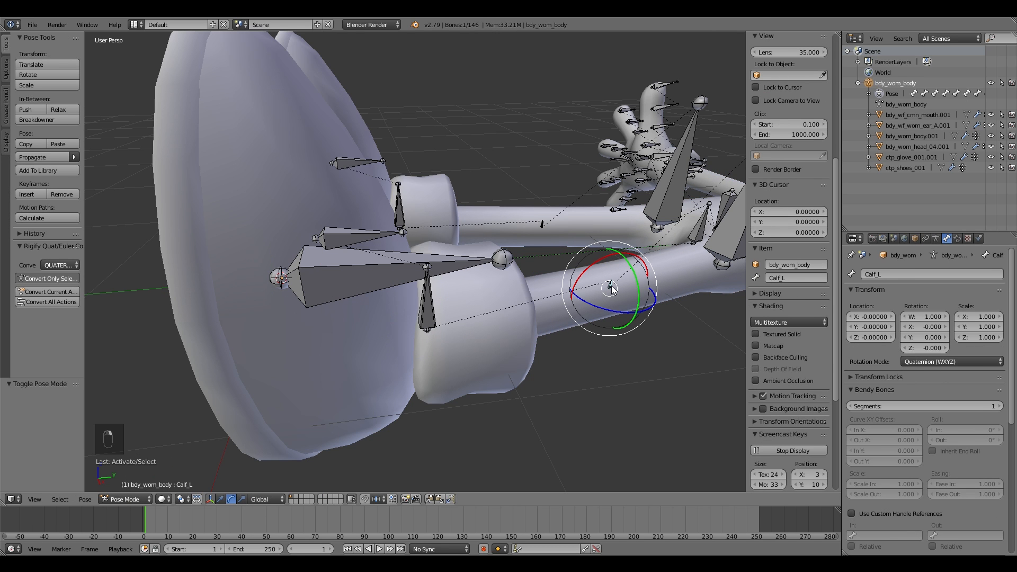
{"action": "left_click_drag", "start_coordinate": [594, 255], "coordinate": [515, 241]}
{"action": "right_click", "coordinate": [515, 241]}
{"action": "right_click", "coordinate": [436, 299]}
{"action": "left_click", "coordinate": [439, 303]}
{"action": "mouse_move", "coordinate": [426, 299]}
{"action": "left_mouse_down"}
{"action": "mouse_move", "coordinate": [377, 303]}
{"action": "mouse_move", "coordinate": [418, 298]}
{"action": "left_mouse_up"}
{"action": "right_click", "coordinate": [418, 298]}
Step: Switch the armature to Edit Mode and delete the duplicate ForeArm_L.001 forearm bones
{"action": "key", "text": "shift+f"}
{"action": "left_click", "coordinate": [414, 262]}
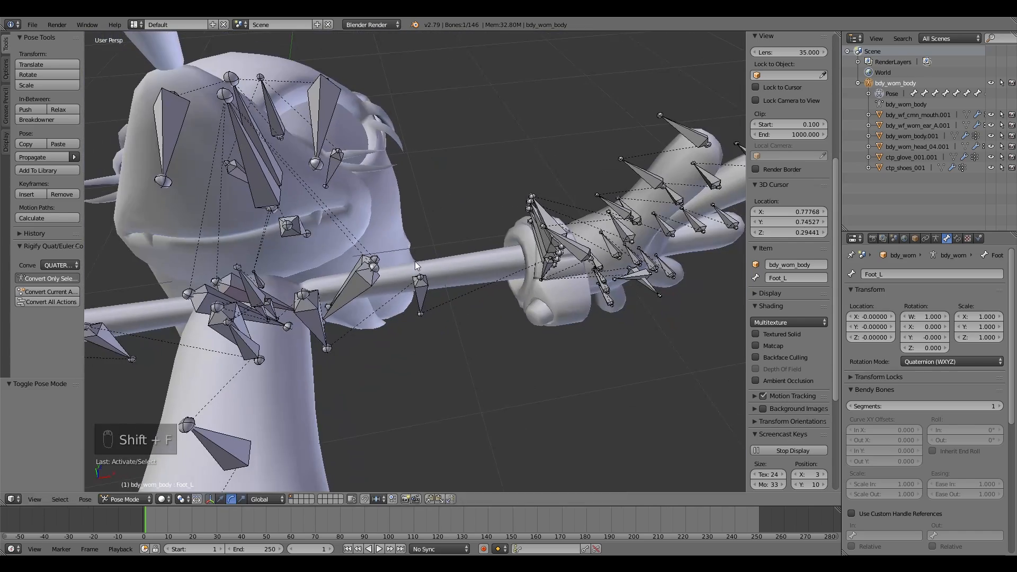
{"action": "right_click", "coordinate": [432, 292]}
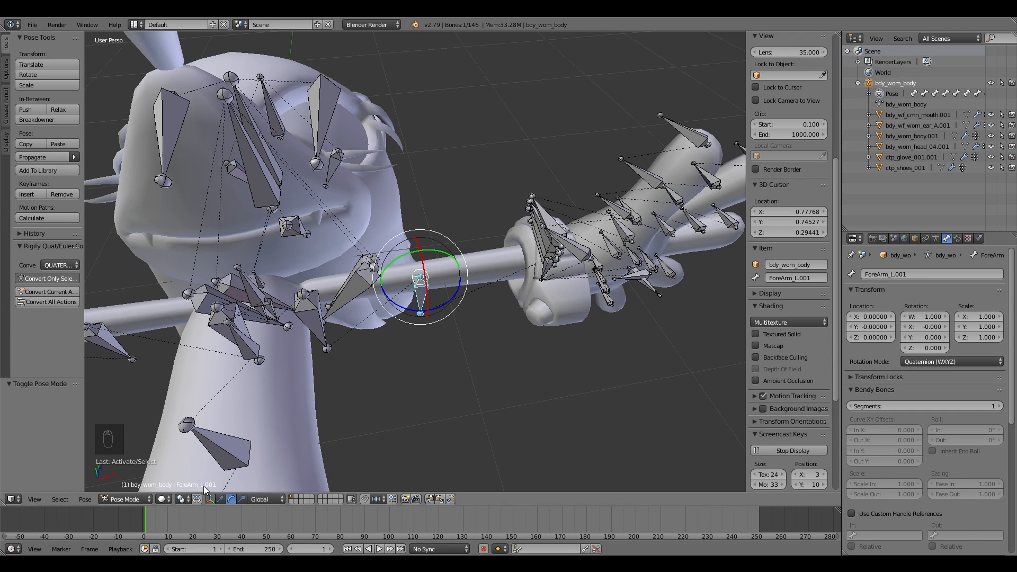
{"action": "key", "text": "shift+f"}
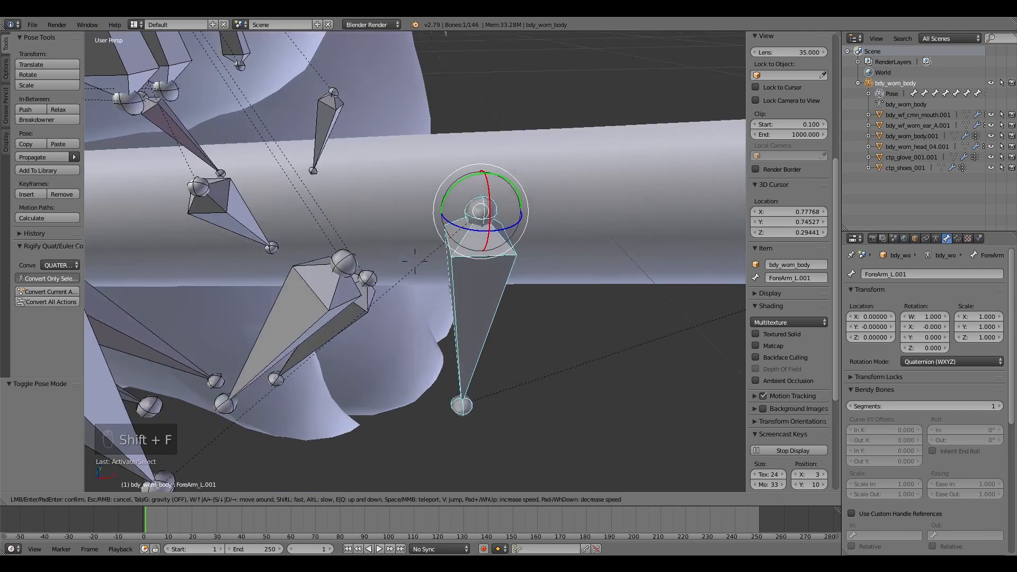
{"action": "left_click", "coordinate": [175, 455]}
{"action": "left_click", "coordinate": [145, 477]}
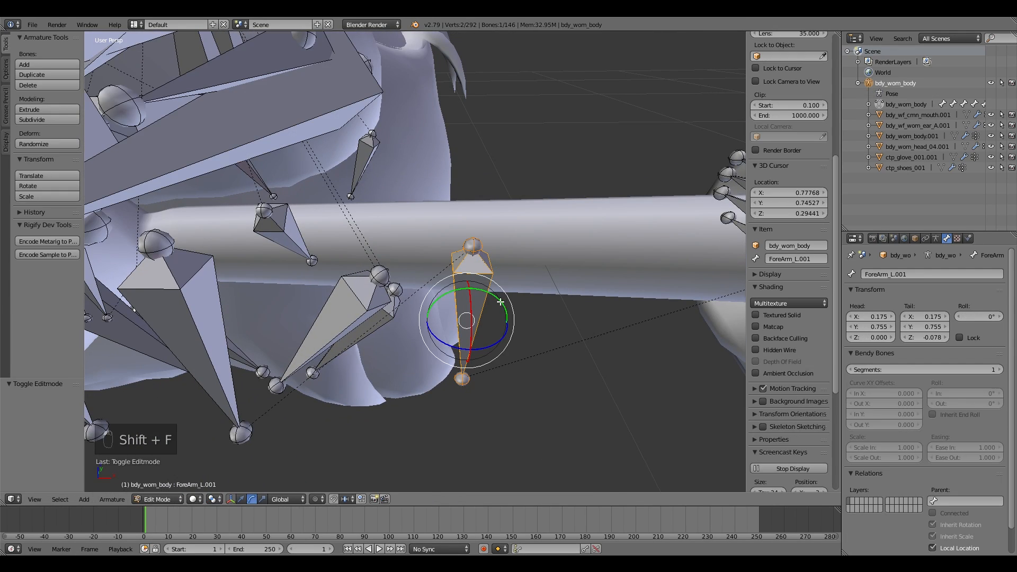
{"action": "right_click", "coordinate": [478, 293]}
{"action": "right_click", "coordinate": [481, 289], "text": "shift"}
{"action": "key", "text": "shift+f"}
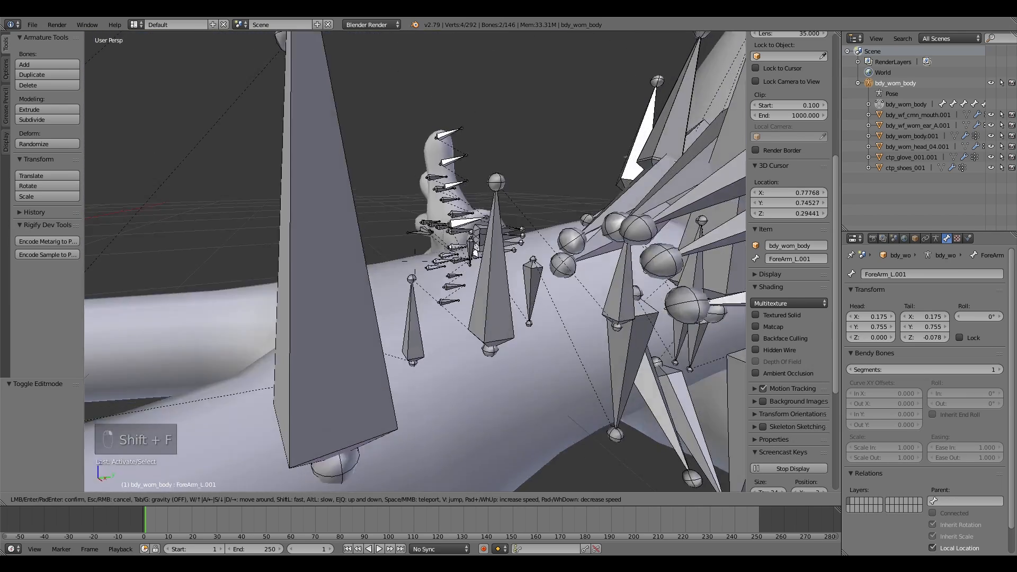
{"action": "key", "text": "w"}
{"action": "left_click", "coordinate": [478, 273]}
{"action": "right_click", "coordinate": [496, 279], "text": "shift"}
{"action": "right_click", "coordinate": [496, 280], "text": "shift"}
{"action": "key", "text": "Delete"}
{"action": "left_click", "coordinate": [495, 279]}
Step: Set the right hand bone's parent to ForeArm_R
{"action": "right_click", "coordinate": [256, 254]}
{"action": "key", "text": "shift+f"}
{"action": "left_click", "coordinate": [415, 261]}
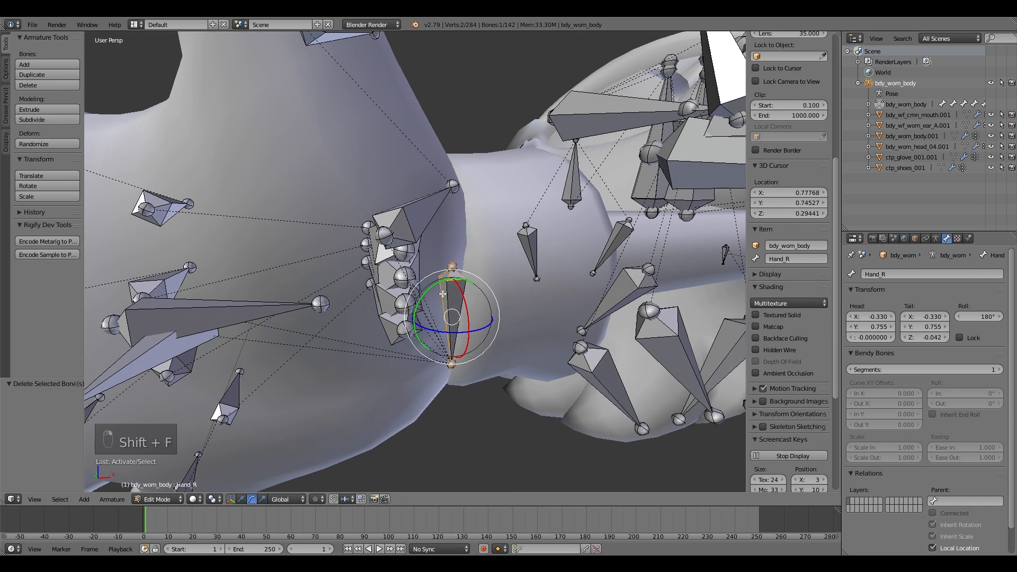
{"action": "left_click", "coordinate": [962, 500]}
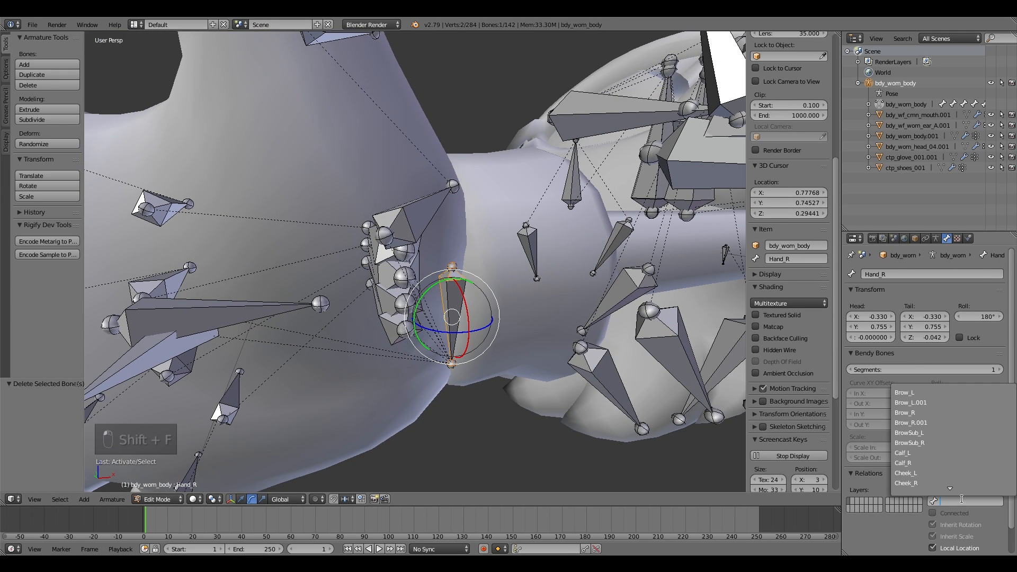
{"action": "left_click", "coordinate": [934, 421]}
Step: Set the left hand bone's parent to ForeArm_L
{"action": "key", "text": "shift+f"}
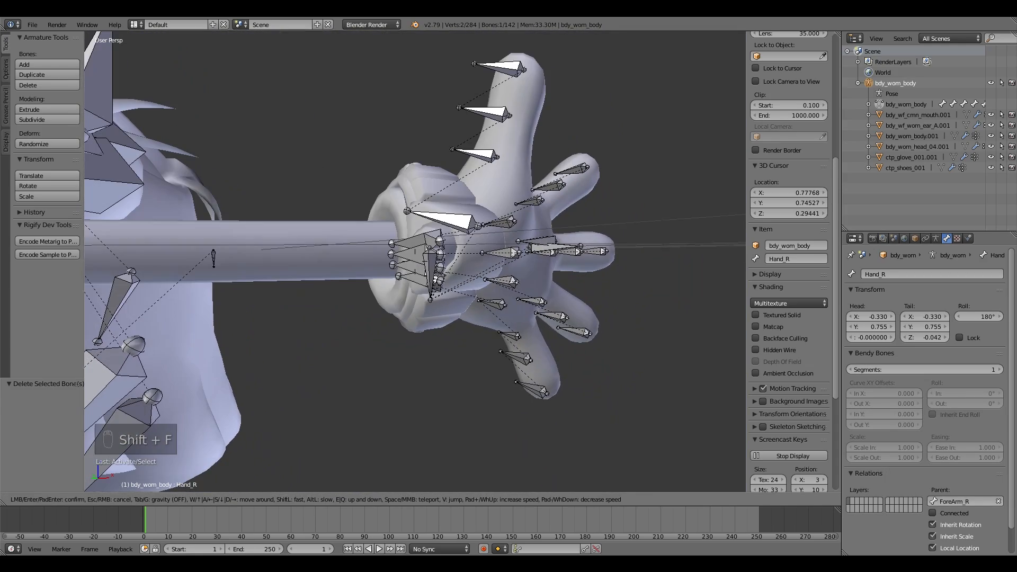
{"action": "left_click", "coordinate": [415, 261]}
{"action": "right_click", "coordinate": [429, 267]}
{"action": "right_click", "coordinate": [430, 271]}
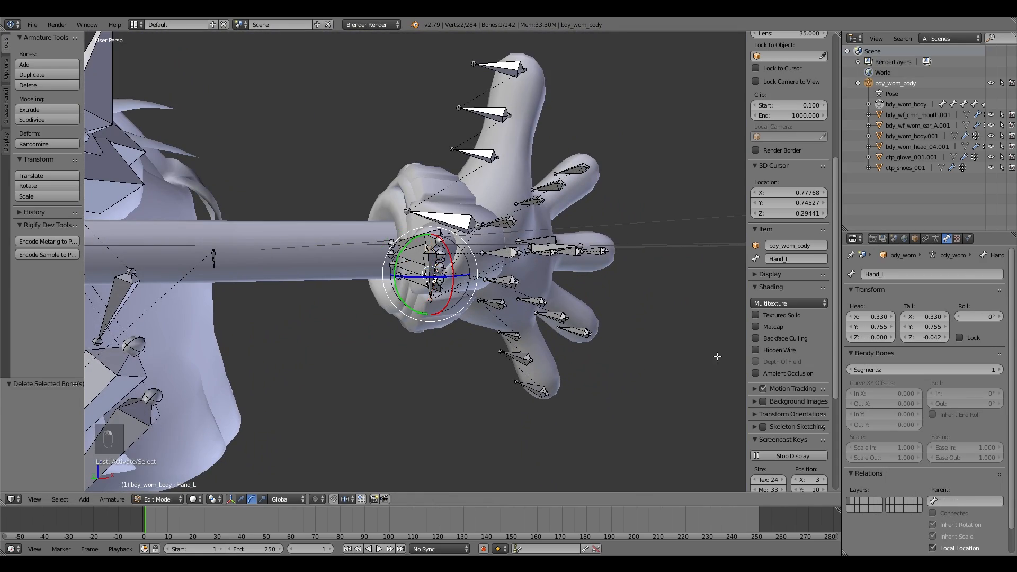
{"action": "left_click", "coordinate": [960, 501]}
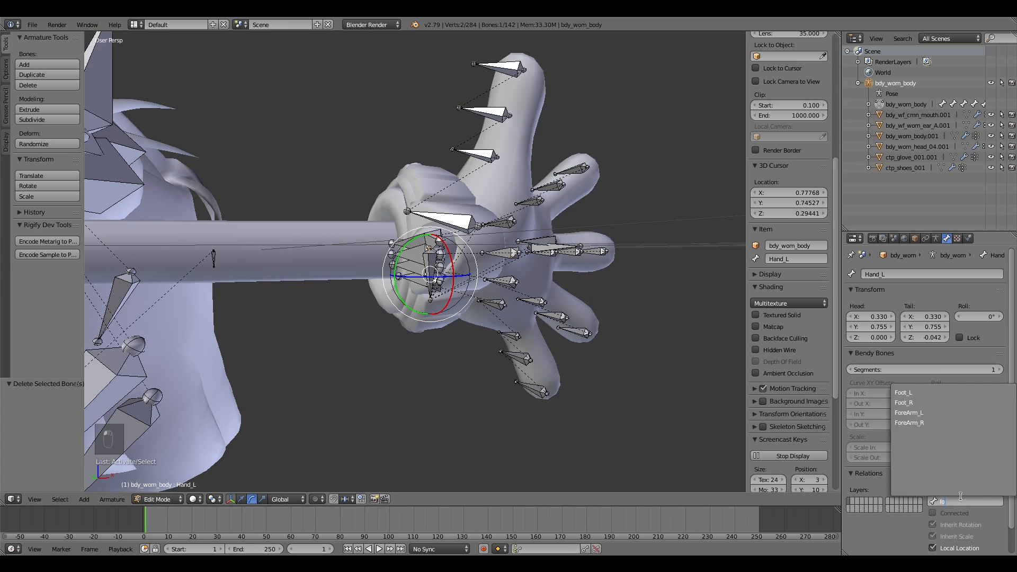
{"action": "left_click", "coordinate": [935, 414]}
Step: Return to Pose Mode and reveal all hidden bones
{"action": "key", "text": "shift+f"}
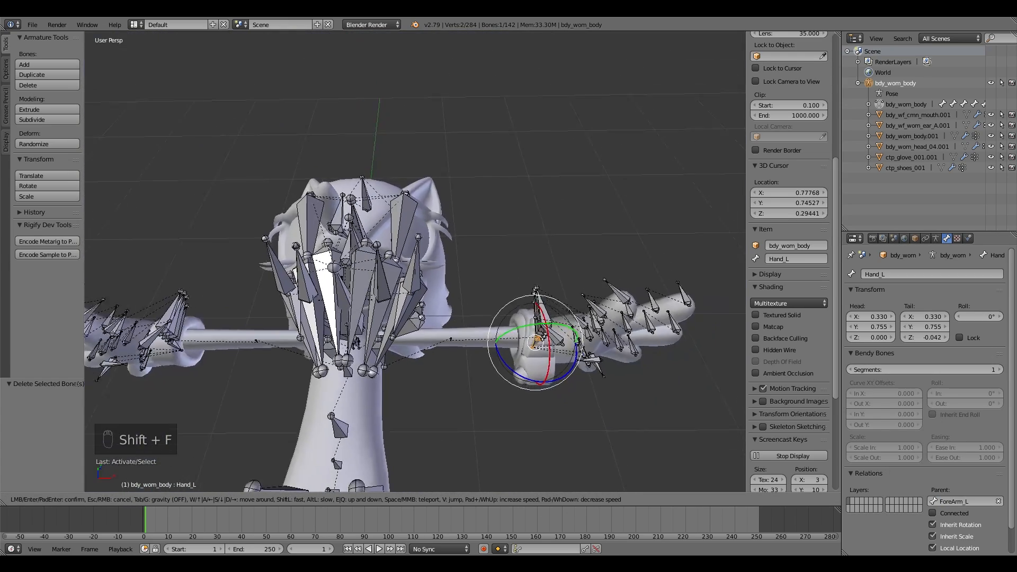
{"action": "left_click", "coordinate": [415, 261]}
{"action": "left_click", "coordinate": [160, 463]}
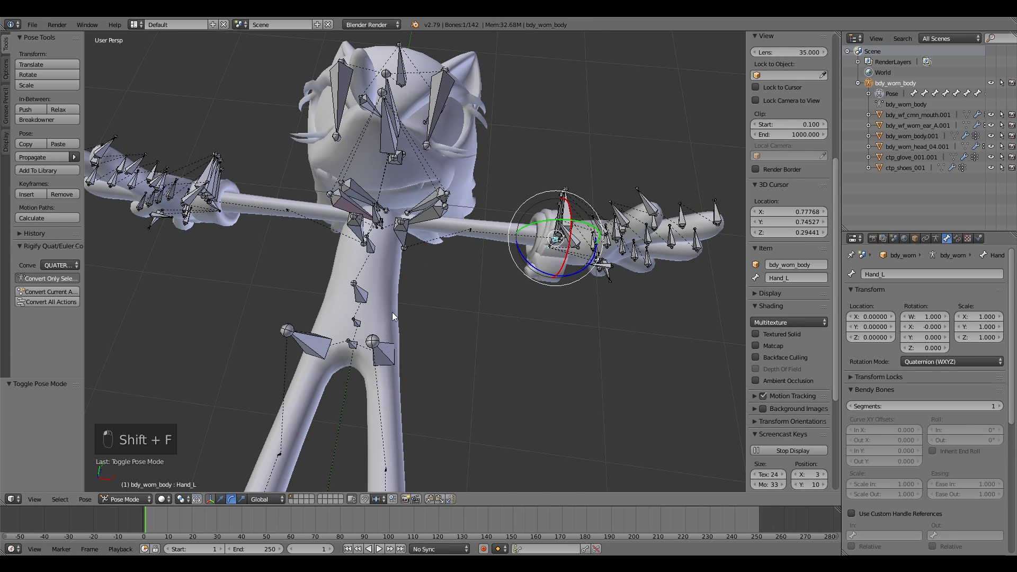
{"action": "key", "text": "alt+h"}
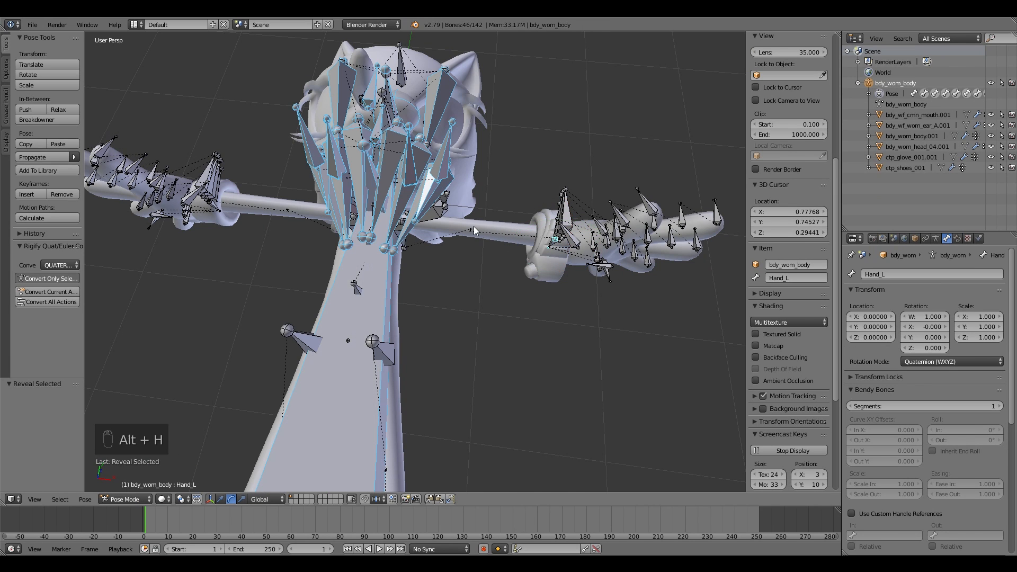
Step: Hide the mesh bones such as Mesh_Body_worm, Mesh_Ear and Mesh_Mouth so only the limb bones remain visible
{"action": "left_click", "coordinate": [316, 346]}
{"action": "left_click", "coordinate": [355, 421]}
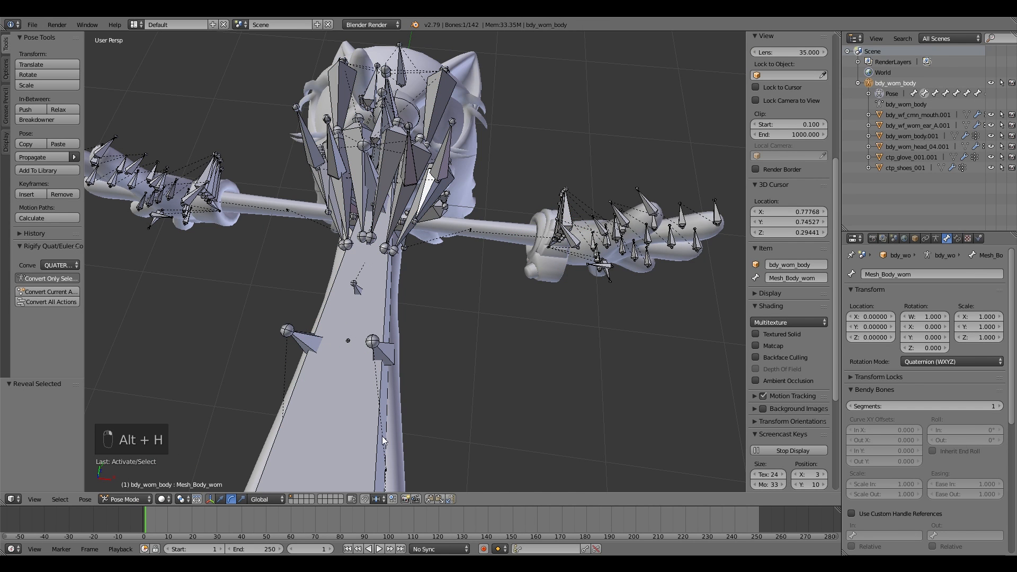
{"action": "key", "text": "shift+f"}
{"action": "key", "text": "shift+f"}
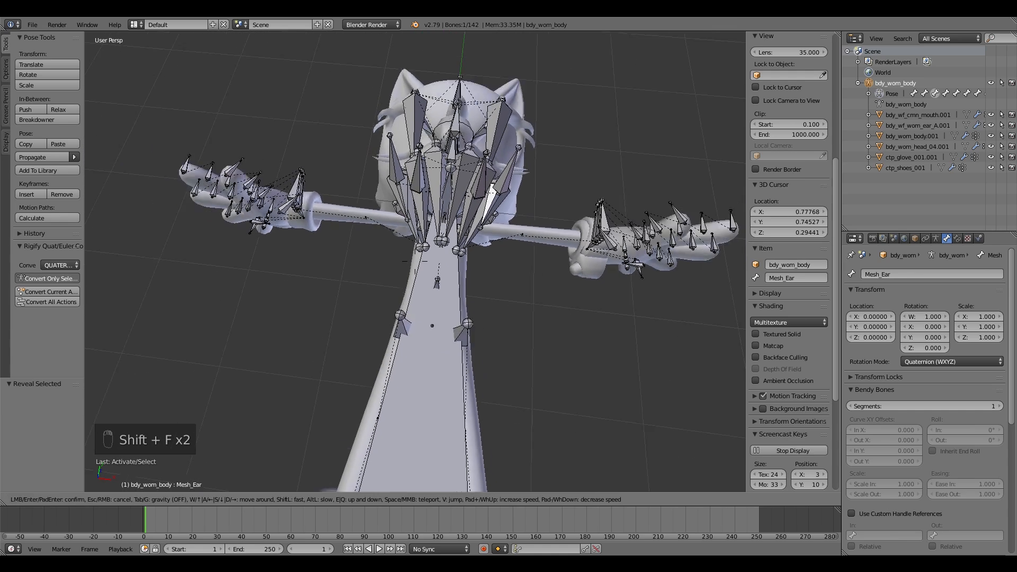
{"action": "key", "text": "s"}
{"action": "left_click", "coordinate": [415, 261]}
{"action": "right_click", "coordinate": [372, 340]}
{"action": "right_click", "coordinate": [408, 377]}
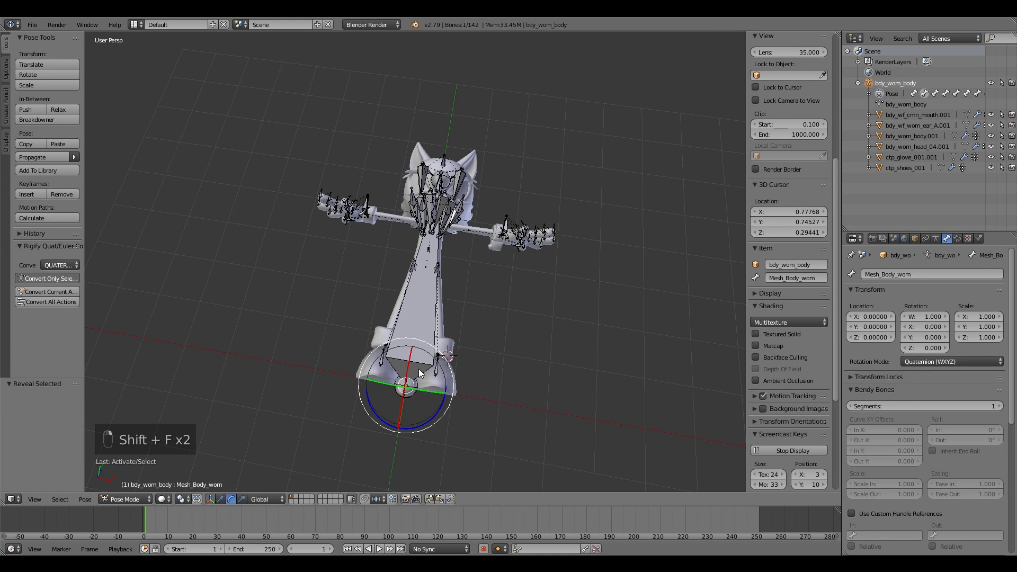
{"action": "key", "text": "h"}
{"action": "key", "text": "h"}
{"action": "key", "text": "h"}
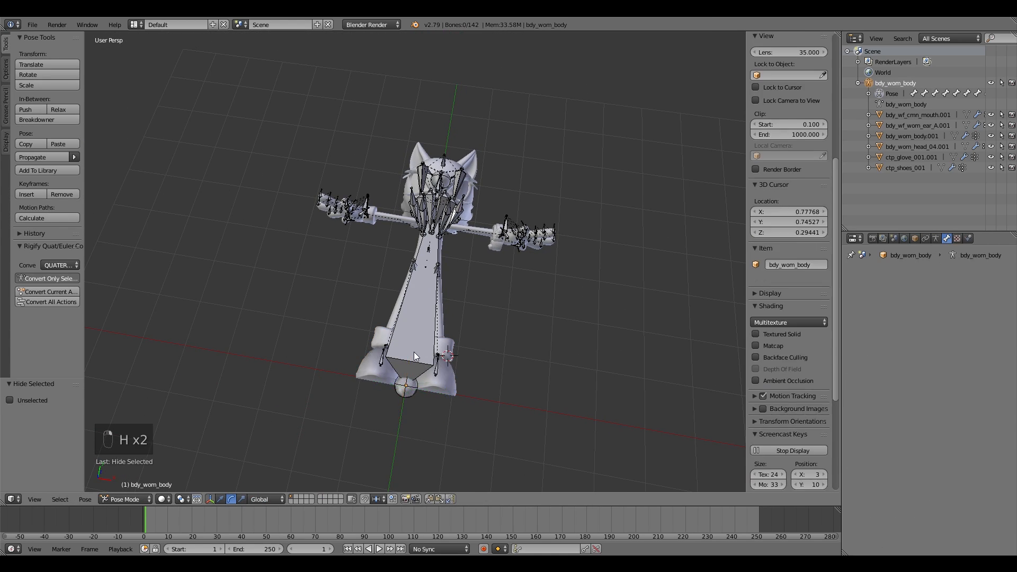
{"action": "key", "text": "h"}
{"action": "key", "text": "h"}
{"action": "key", "text": "h"}
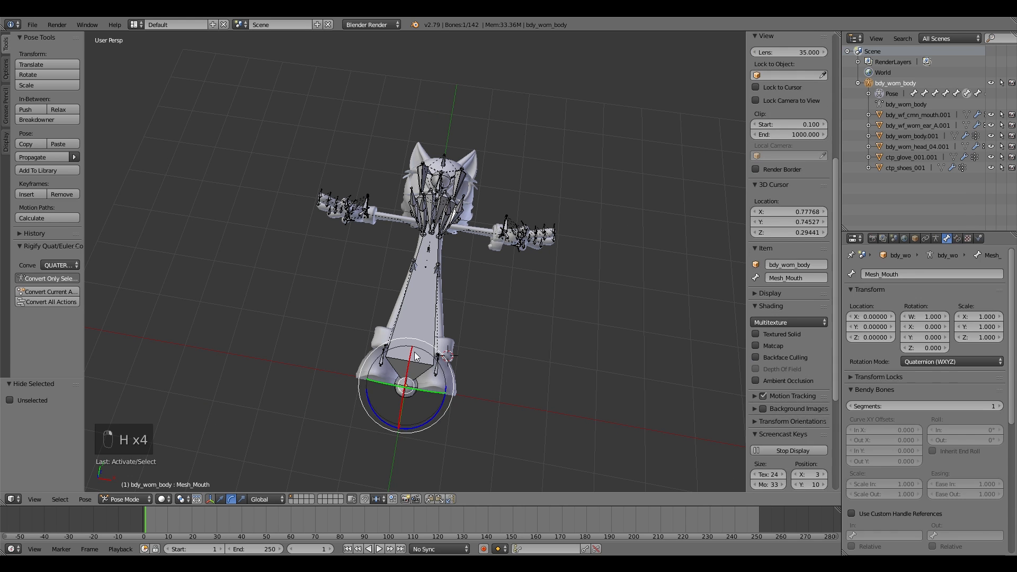
{"action": "right_click", "coordinate": [416, 352]}
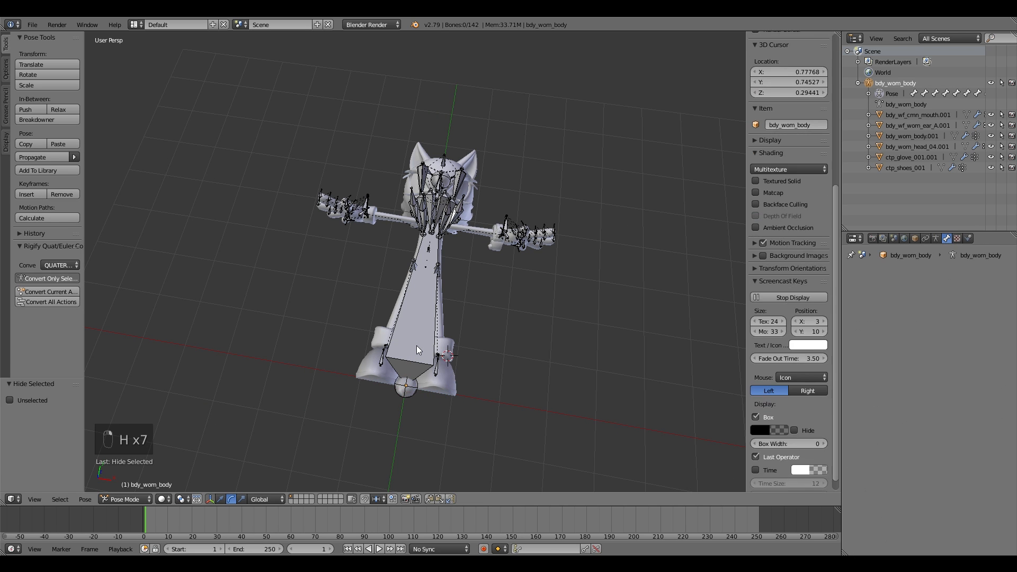
{"action": "key", "text": "h"}
{"action": "key", "text": "h"}
{"action": "key", "text": "h"}
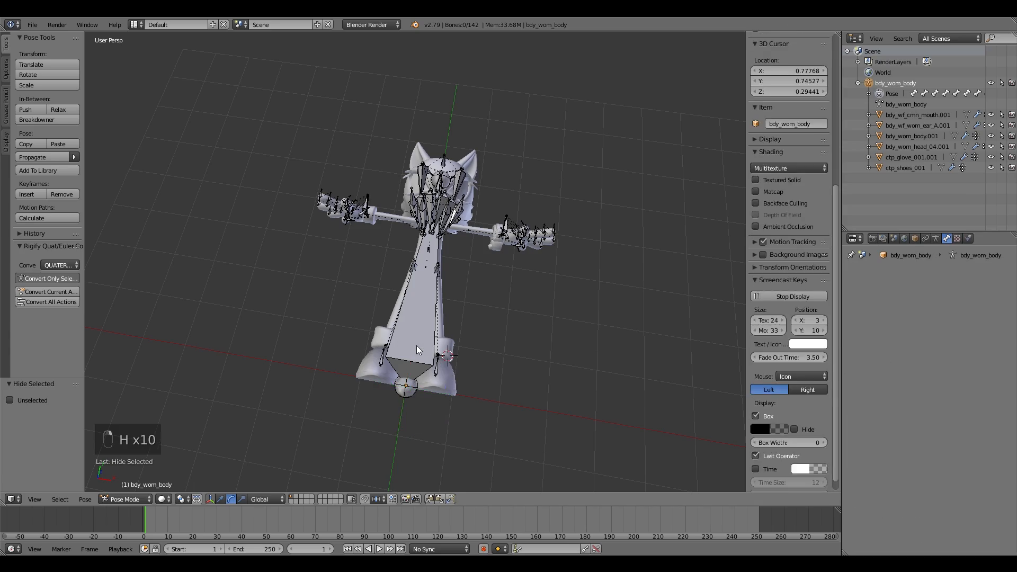
{"action": "right_click", "coordinate": [417, 349]}
{"action": "key", "text": "h"}
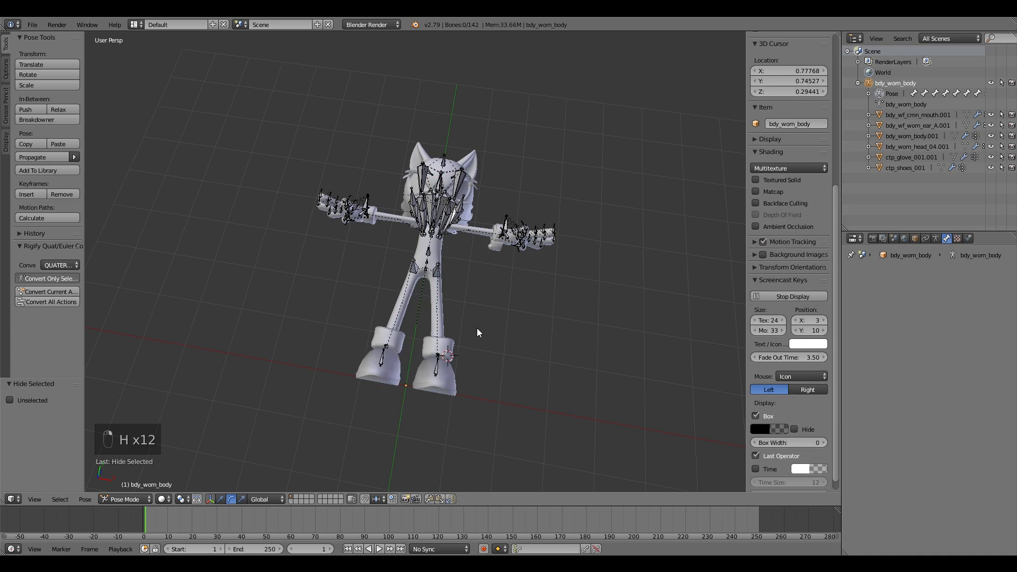
Step: Select the left forearm and knee bones and test rotating the knee, cancelling the rotation
{"action": "key", "text": "shift+f"}
{"action": "key", "text": "w"}
{"action": "left_click", "coordinate": [415, 261]}
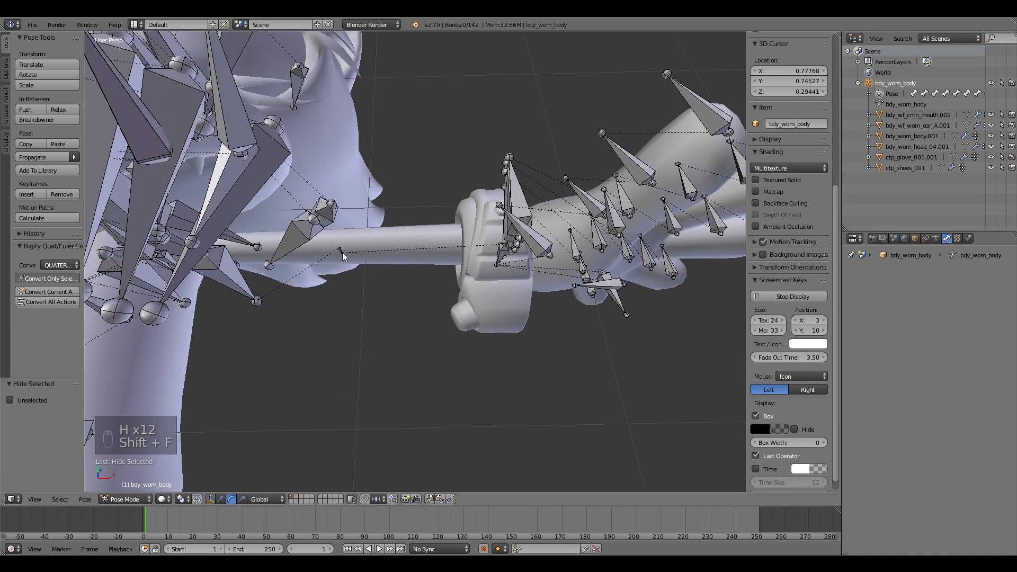
{"action": "right_click", "coordinate": [343, 254]}
{"action": "left_click_drag", "start_coordinate": [323, 266], "coordinate": [355, 225]}
{"action": "right_click", "coordinate": [355, 225]}
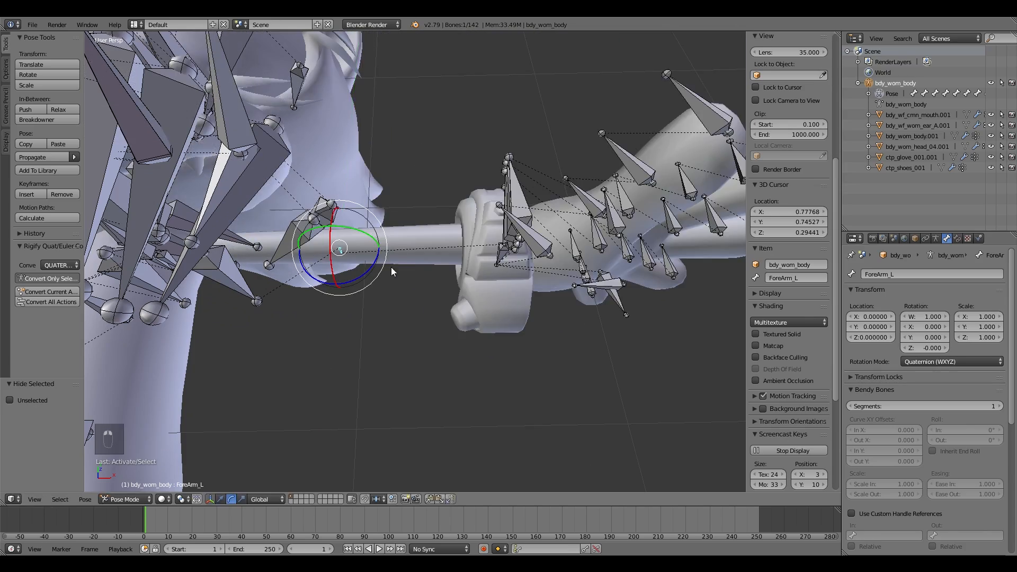
{"action": "key", "text": "shift+f"}
{"action": "key", "text": "s"}
{"action": "left_click", "coordinate": [415, 261]}
{"action": "right_click", "coordinate": [354, 402]}
{"action": "key", "text": "r"}
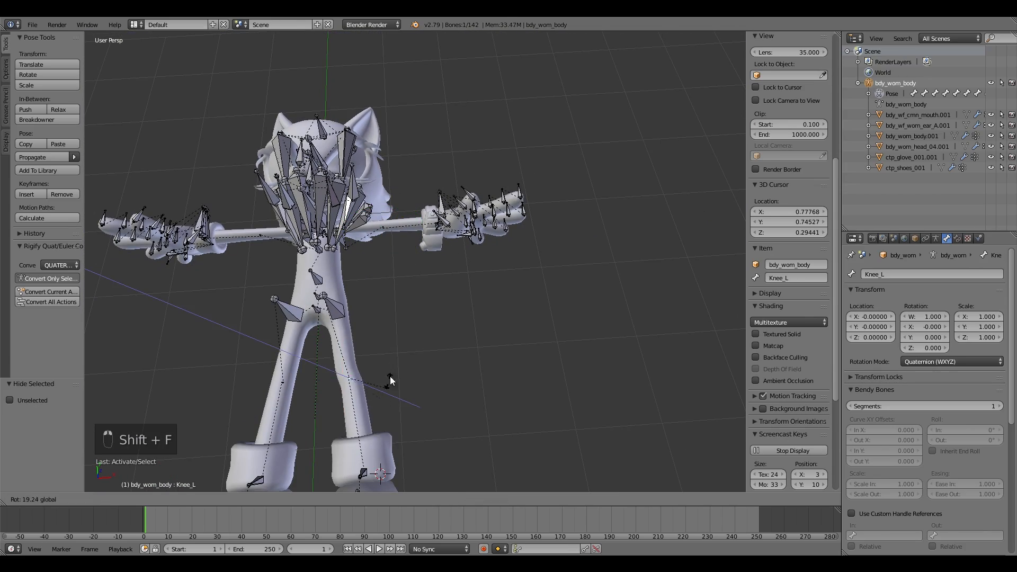
{"action": "key", "text": "shift+f"}
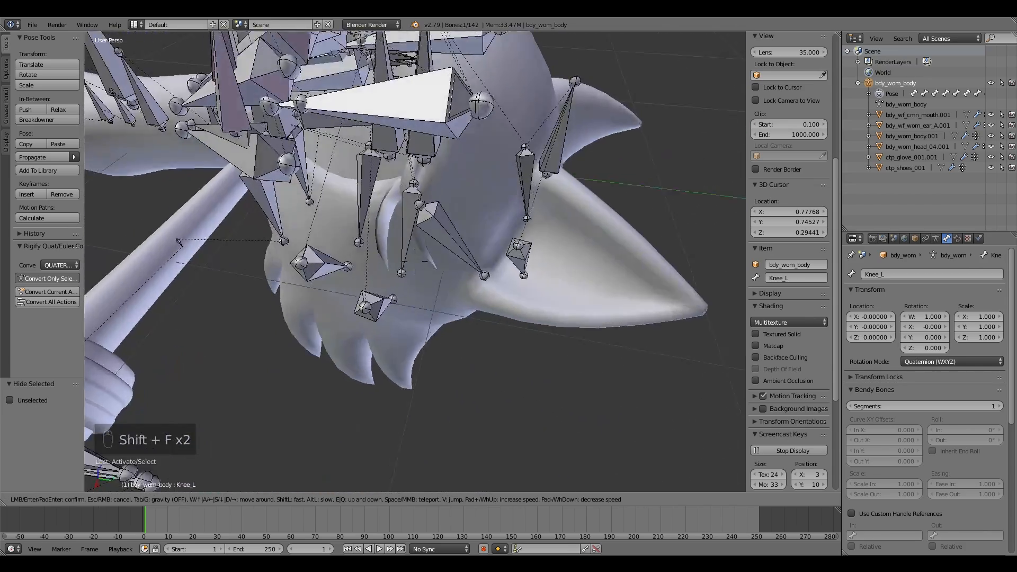
{"action": "key", "text": "s"}
{"action": "key", "text": "shift+f"}
{"action": "key", "text": "d"}
{"action": "key", "text": "w"}
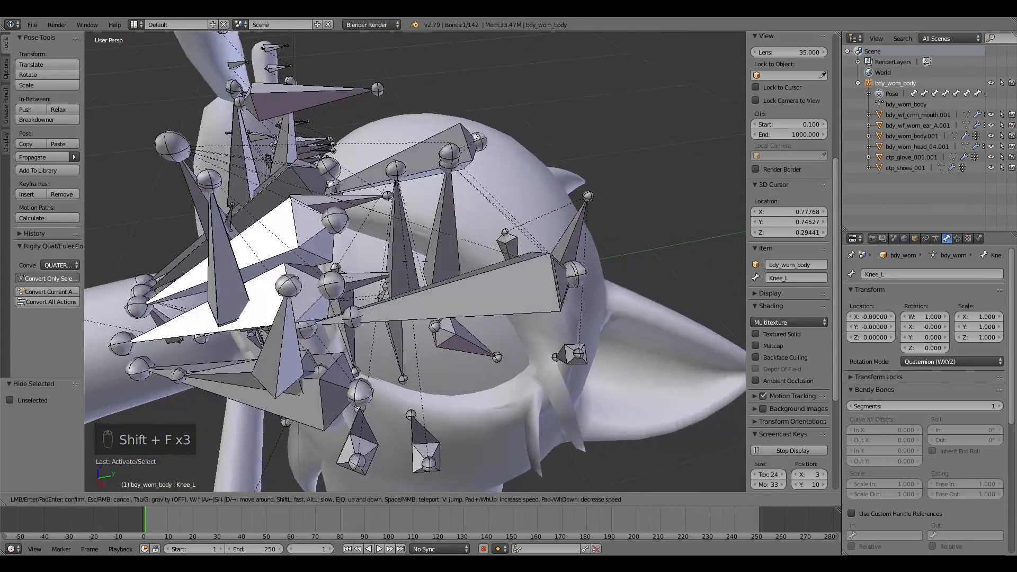
{"action": "key", "text": "a"}
{"action": "left_click", "coordinate": [415, 262]}
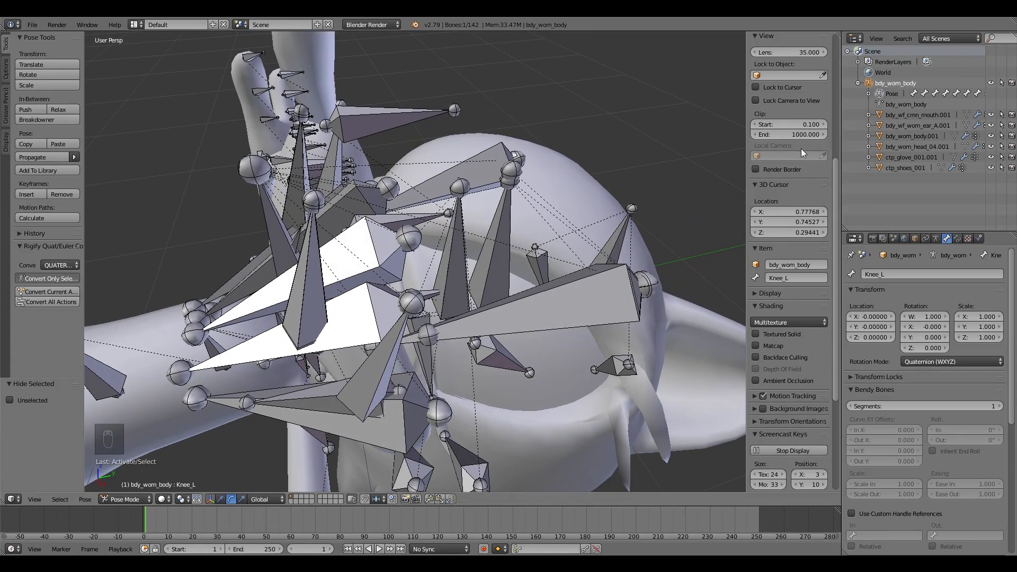
{"action": "key", "text": "shift+f"}
{"action": "key", "text": "s"}
{"action": "key", "text": "w"}
{"action": "left_click", "coordinate": [415, 262]}
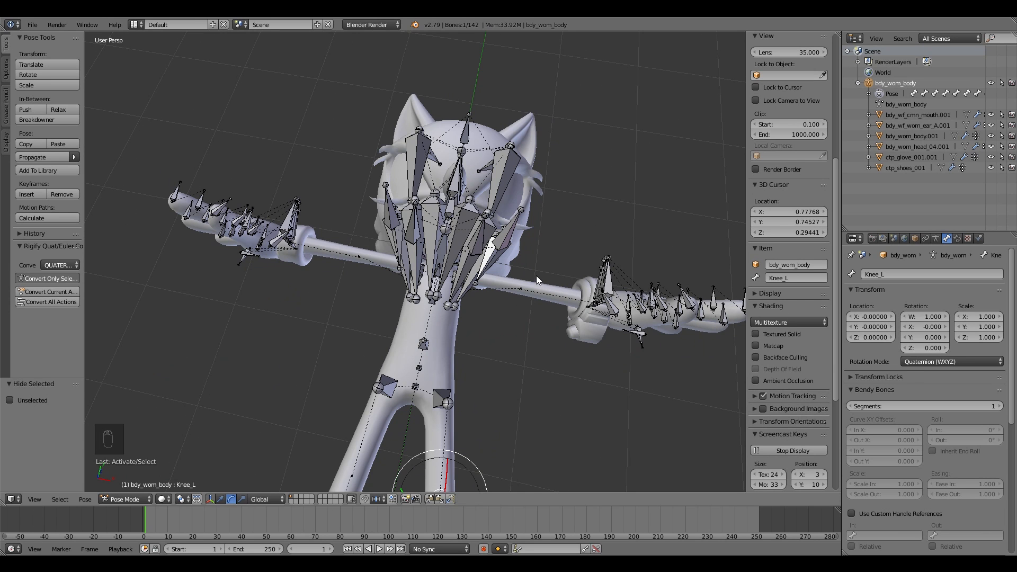
{"action": "key", "text": "shift+f"}
{"action": "left_click", "coordinate": [414, 262]}
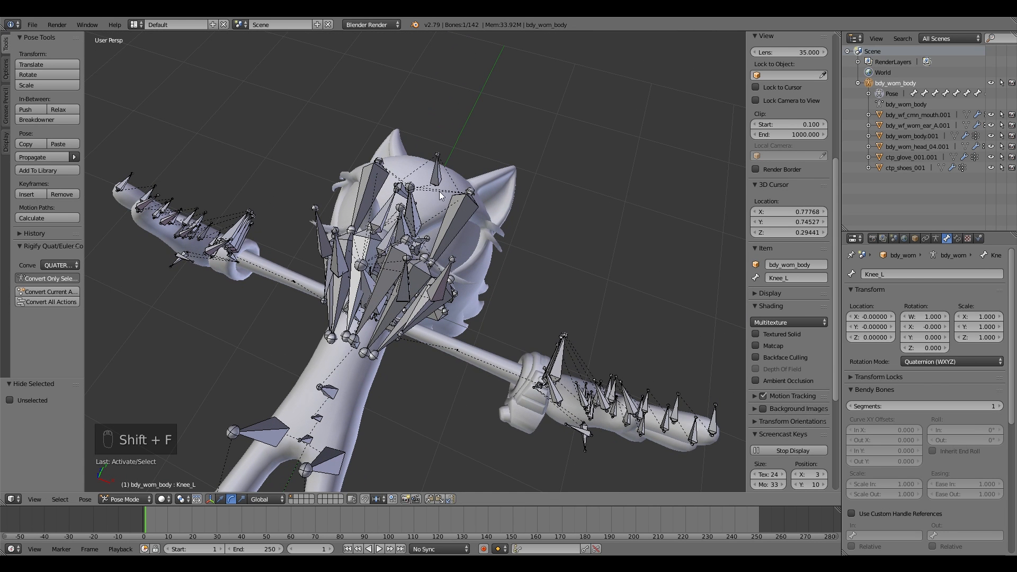
Step: Expand the pose bones in the outliner, select Head.001 and test moving it, cancelling the move
{"action": "left_click", "coordinate": [869, 93]}
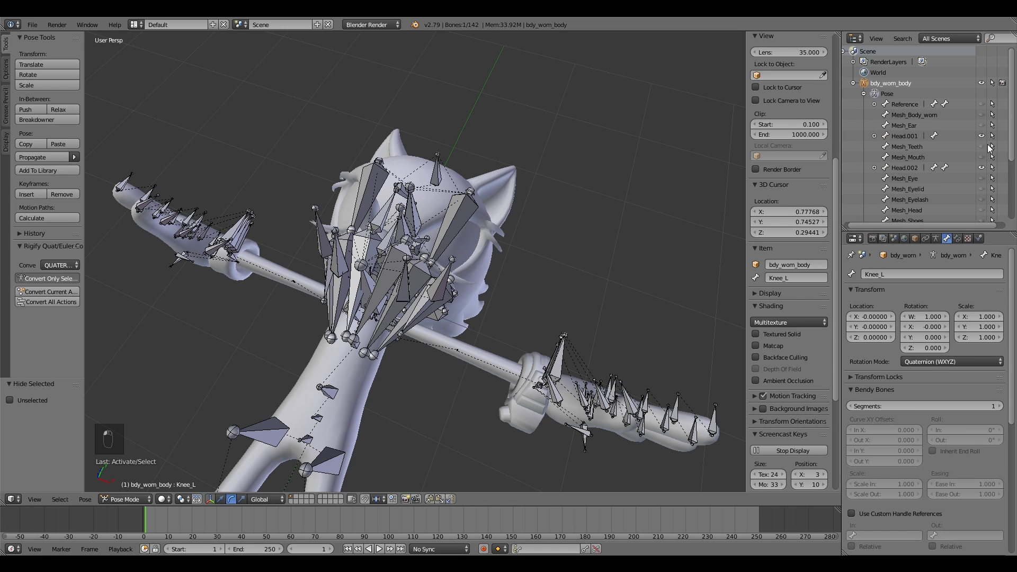
{"action": "left_click", "coordinate": [981, 104]}
{"action": "scroll", "coordinate": [922, 129], "scroll_direction": "down", "scroll_amount": 2}
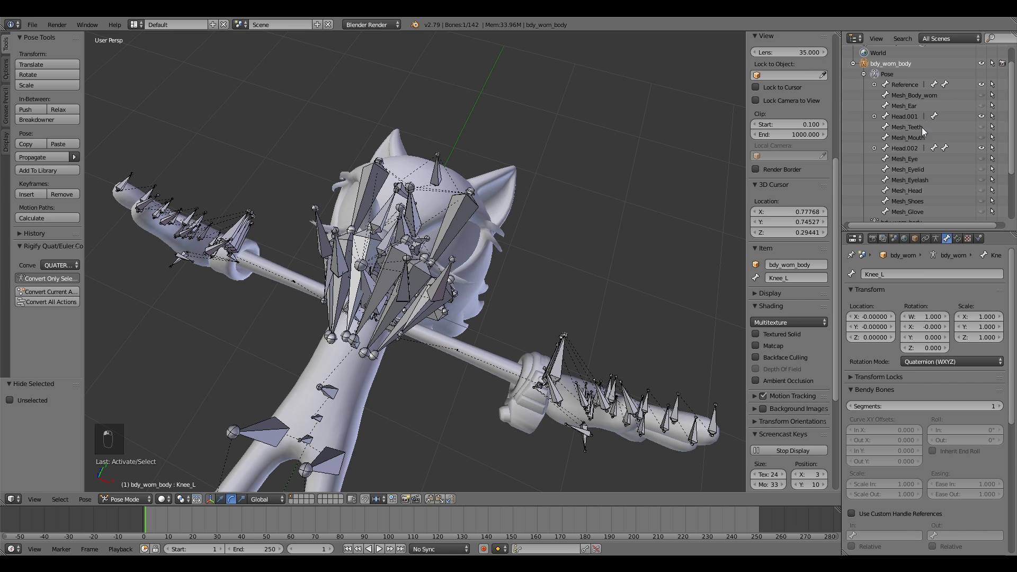
{"action": "left_click", "coordinate": [904, 116]}
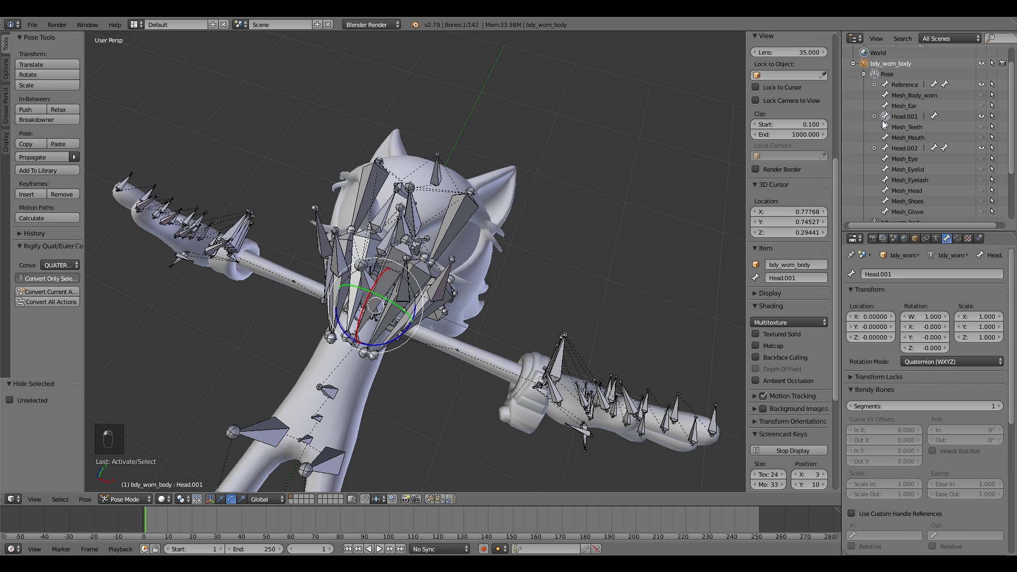
{"action": "key", "text": "g"}
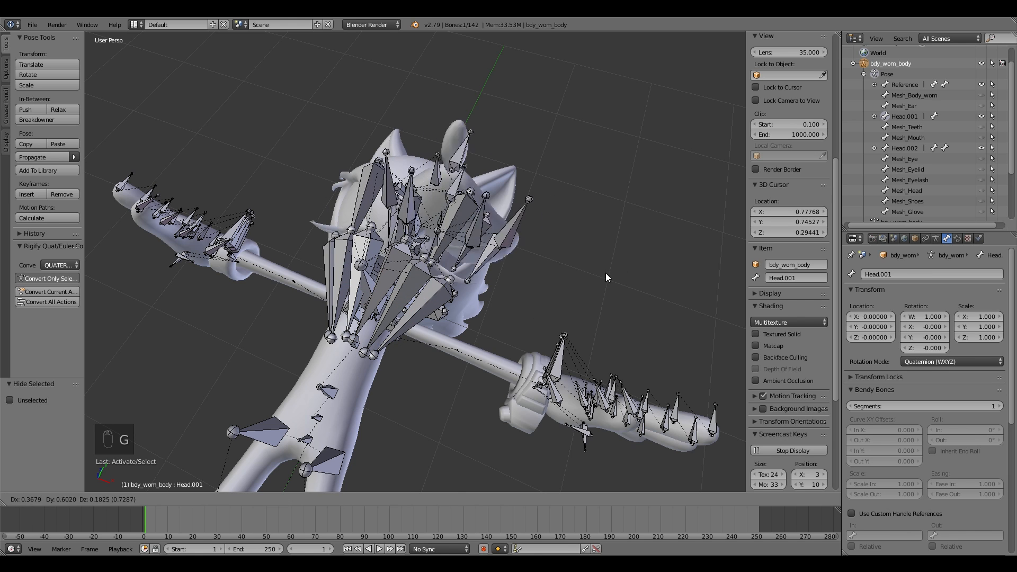
{"action": "right_click", "coordinate": [795, 214]}
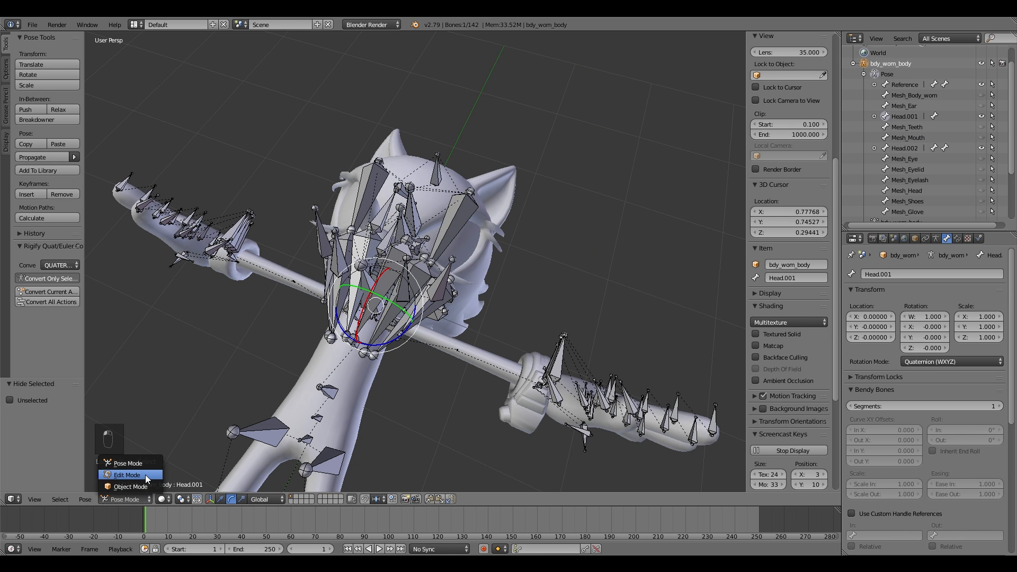
Step: Switch to Edit Mode and delete the duplicate Head.001 bone
{"action": "left_click", "coordinate": [144, 476]}
{"action": "key", "text": "shift+f"}
{"action": "key", "text": "w"}
{"action": "key", "text": "s"}
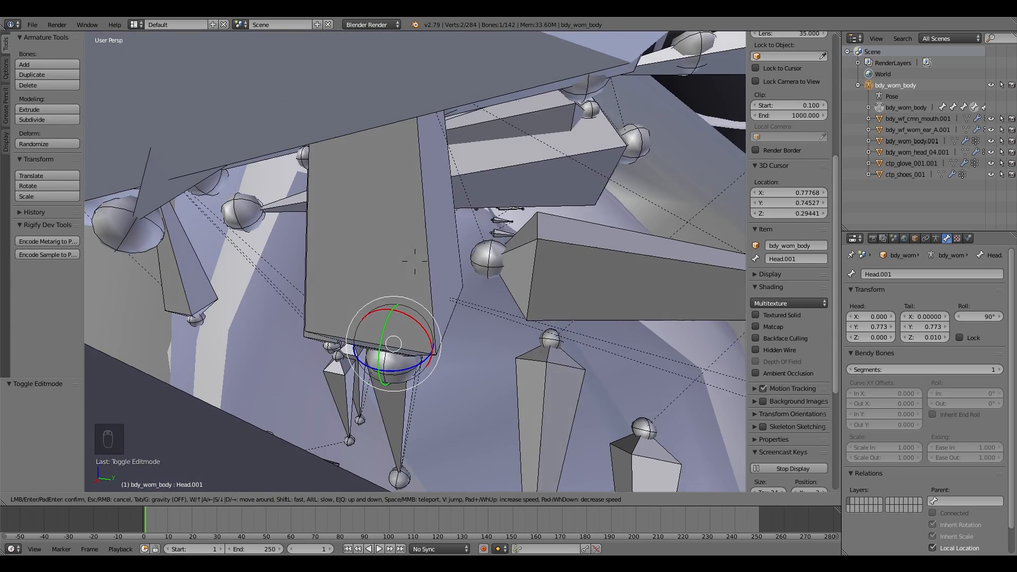
{"action": "left_click", "coordinate": [415, 261]}
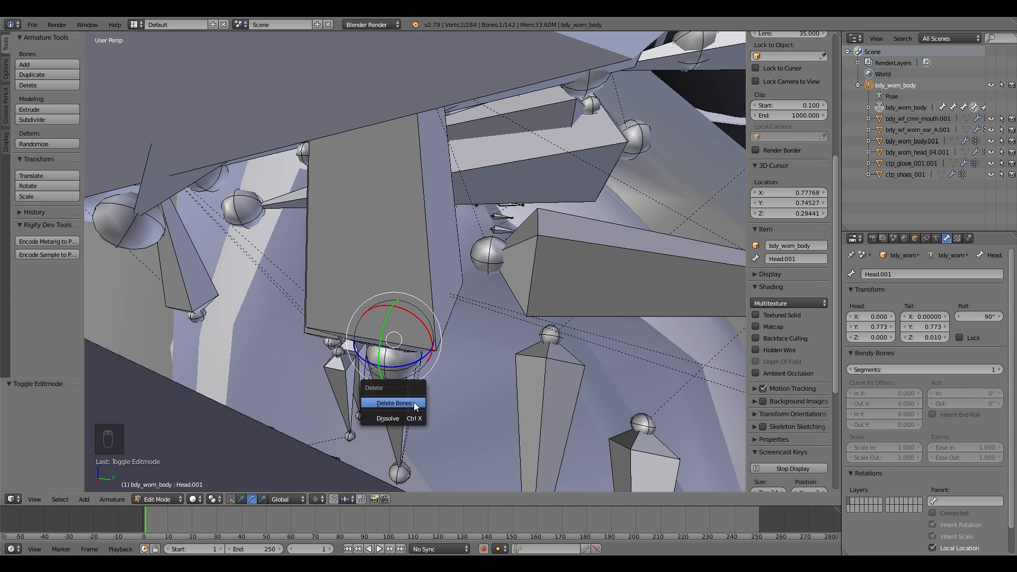
{"action": "left_click", "coordinate": [477, 418]}
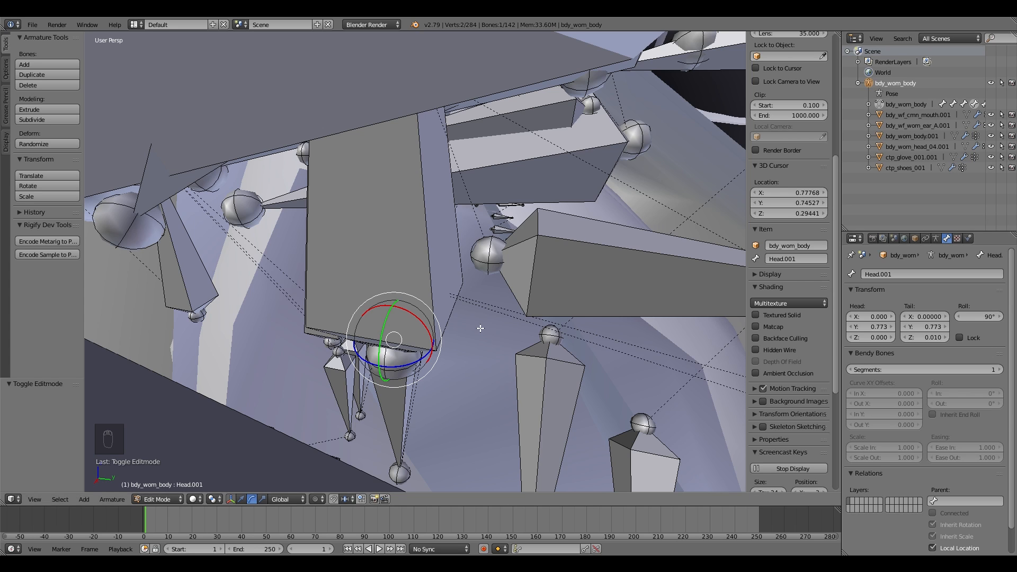
{"action": "key", "text": "shift+f"}
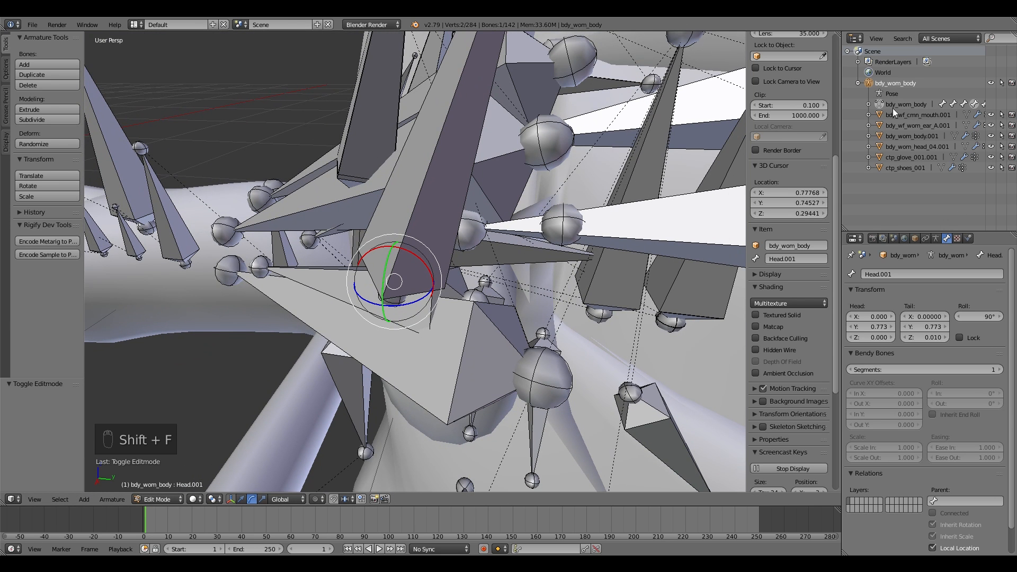
{"action": "left_click", "coordinate": [869, 105]}
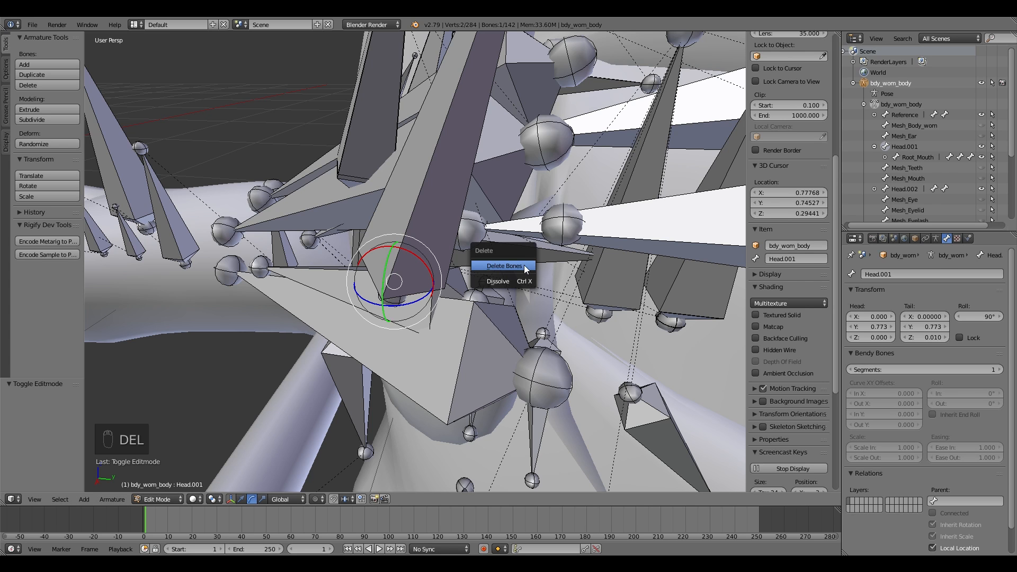
{"action": "left_click", "coordinate": [523, 265]}
Step: Set Root_Mouth's parent bone to Head
{"action": "left_click", "coordinate": [887, 150]}
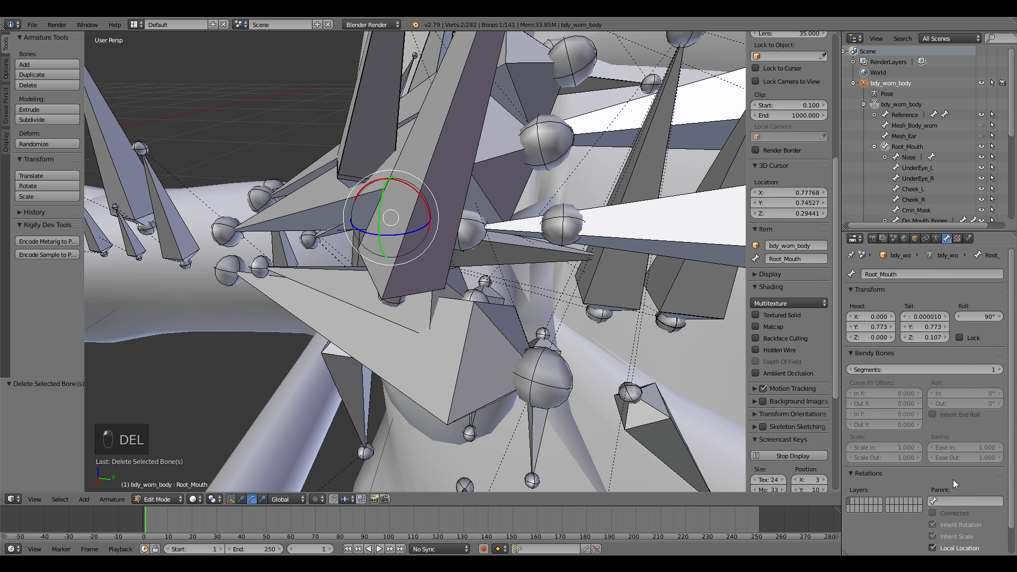
{"action": "left_click", "coordinate": [954, 500]}
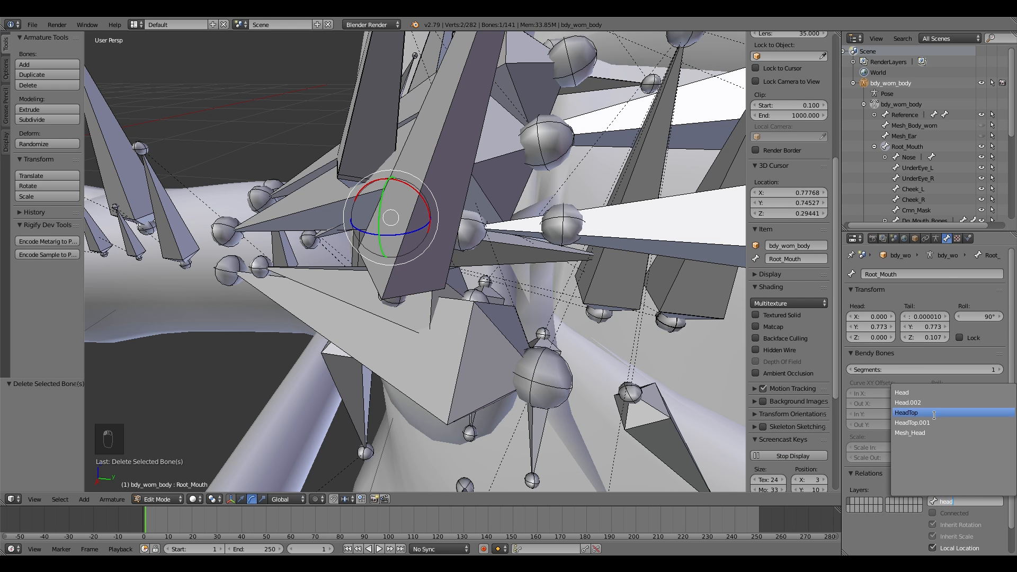
{"action": "left_click", "coordinate": [928, 393]}
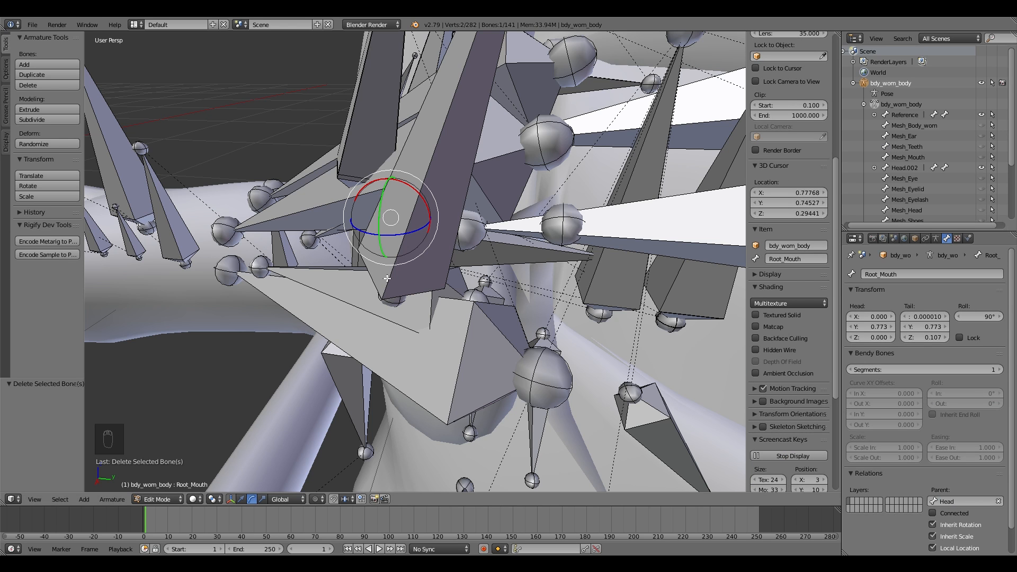
Step: Reparent the Eyelid_Bones bone under Head.002 to Head
{"action": "left_click", "coordinate": [904, 168]}
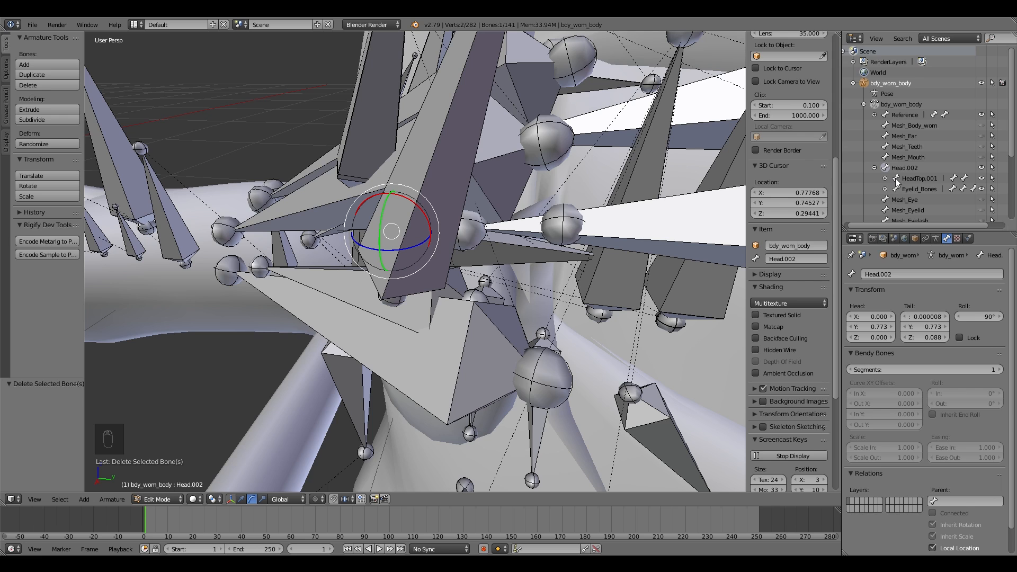
{"action": "left_click", "coordinate": [898, 188]}
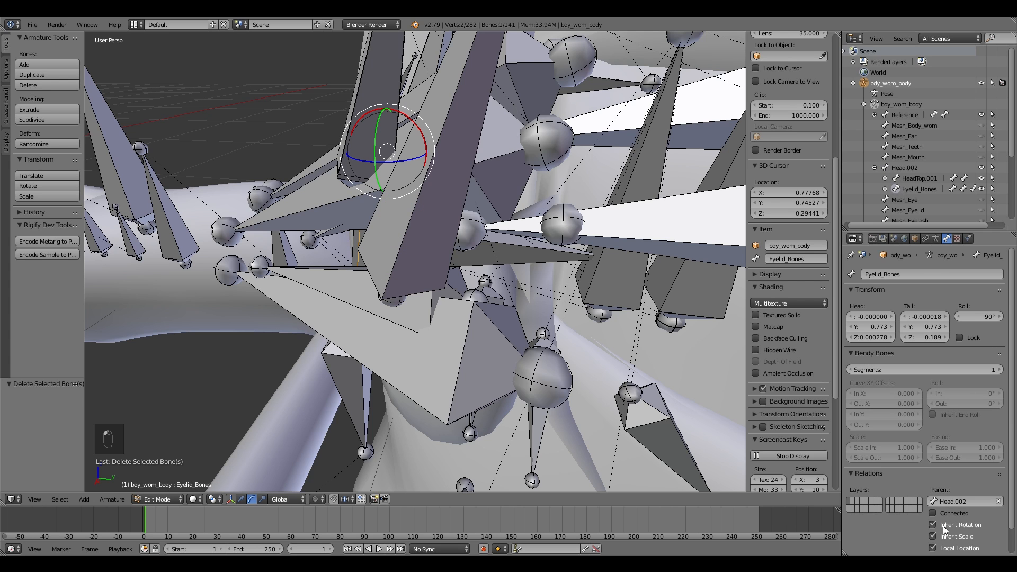
{"action": "left_click", "coordinate": [971, 502]}
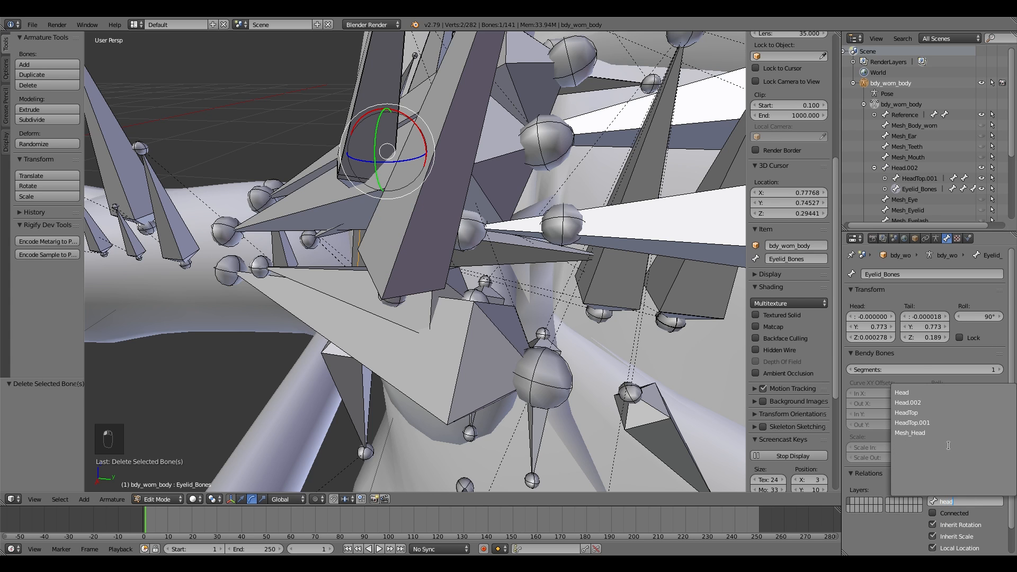
{"action": "left_click", "coordinate": [931, 393]}
Step: Reparent the HeadTop.001 bone to Head
{"action": "left_click", "coordinate": [892, 165]}
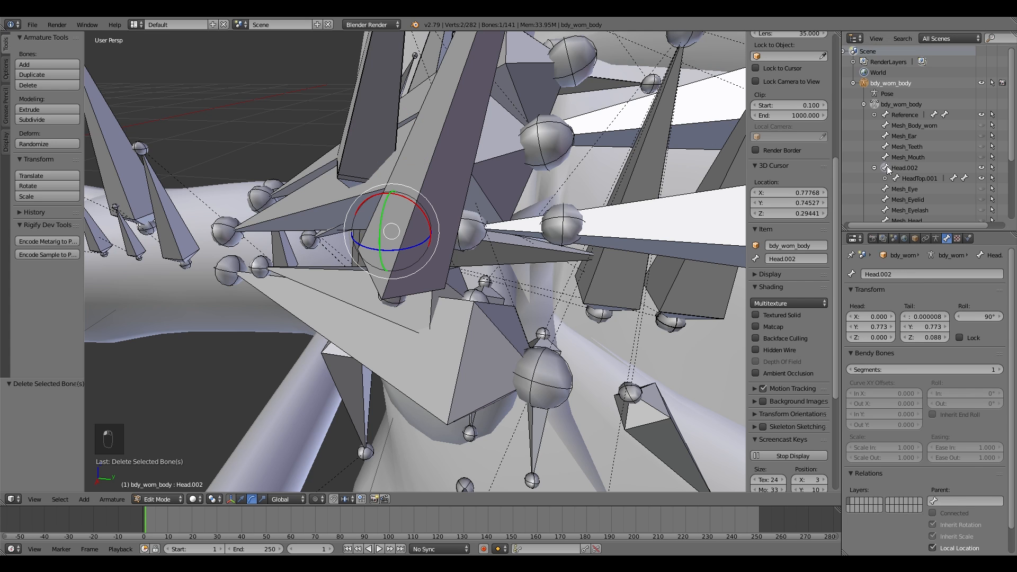
{"action": "left_click", "coordinate": [916, 179]}
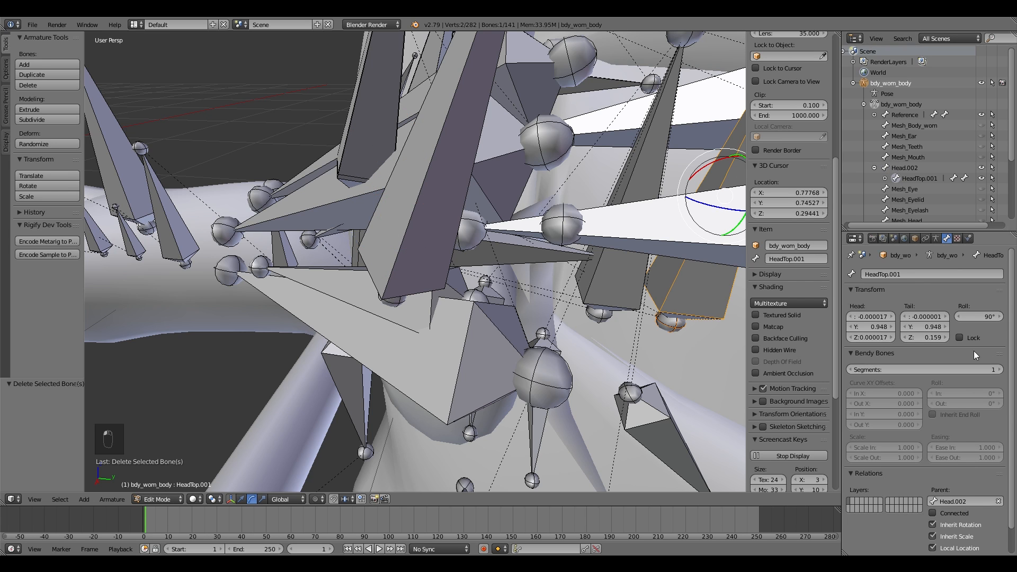
{"action": "left_click", "coordinate": [962, 500]}
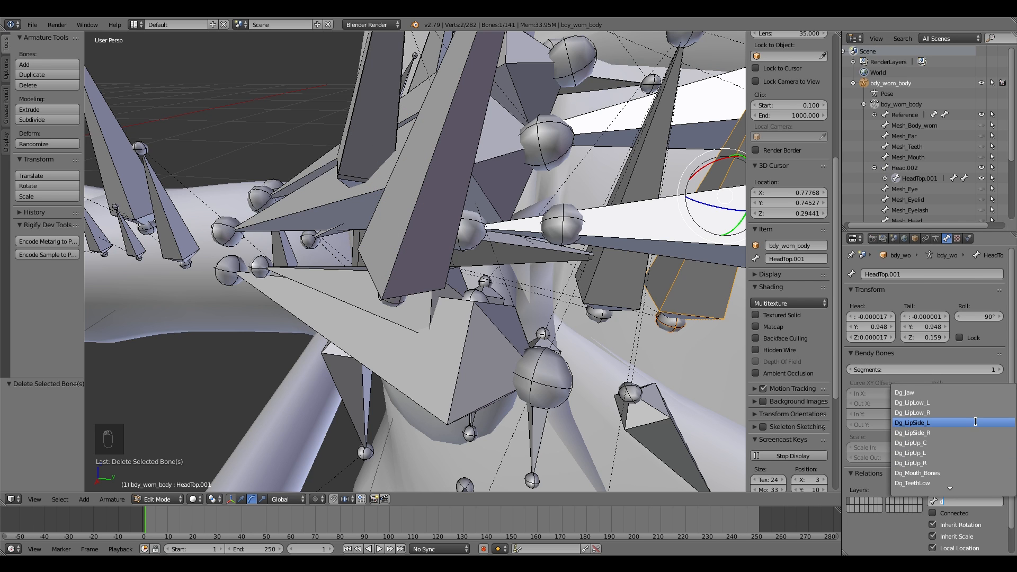
{"action": "key", "text": "BackSpace"}
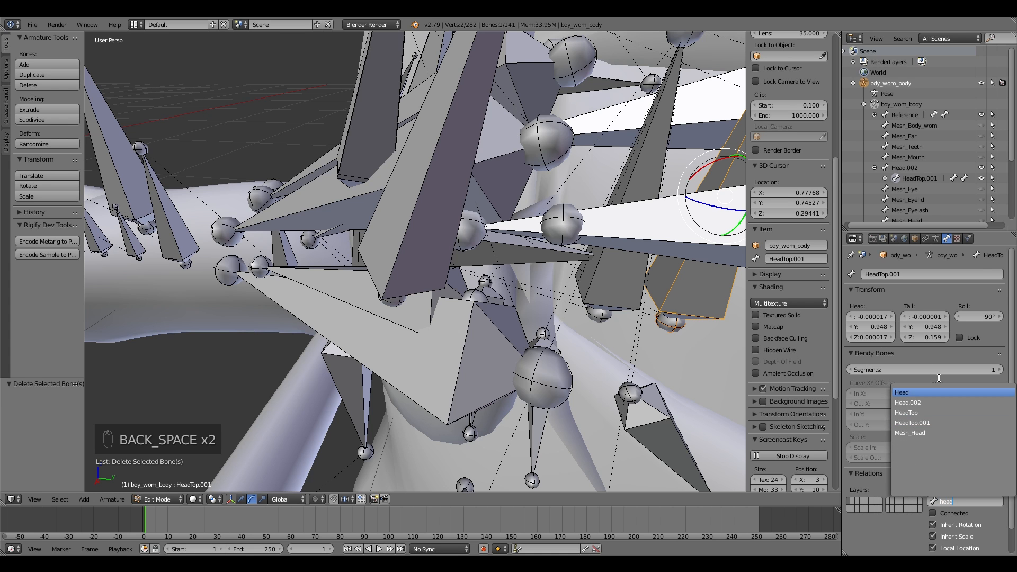
{"action": "left_click", "coordinate": [946, 393]}
Step: Delete the now-empty Head.002 bone and leave Edit Mode
{"action": "left_click", "coordinate": [895, 168]}
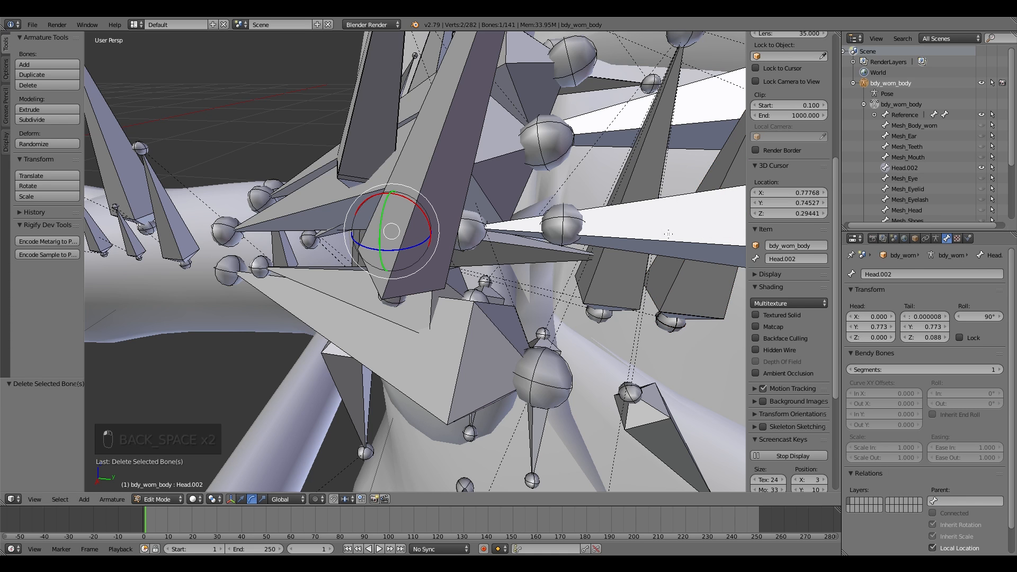
{"action": "left_click", "coordinate": [545, 258]}
{"action": "left_click", "coordinate": [158, 499]}
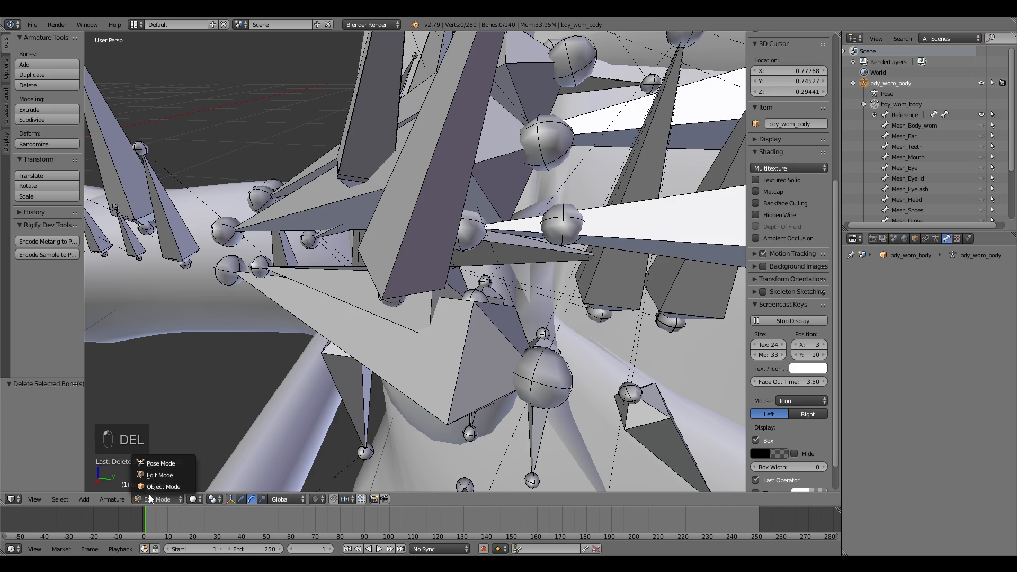
{"action": "left_click", "coordinate": [159, 465]}
{"action": "key", "text": "shift+f"}
{"action": "key", "text": "Escape"}
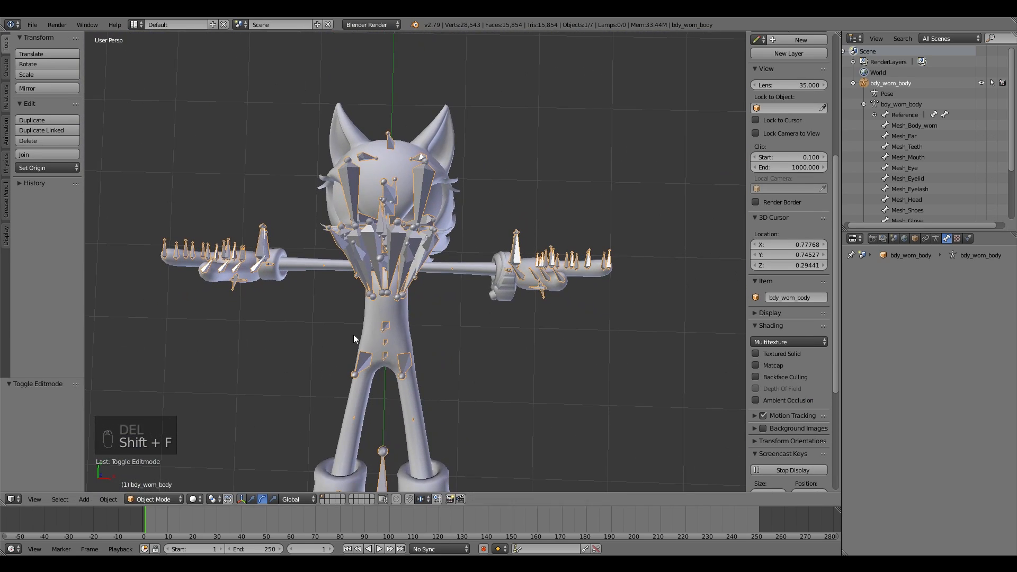
Step: Switch to Pose Mode, select Spine1 and test rotating it, cancelling the rotation
{"action": "left_click", "coordinate": [159, 499]}
{"action": "left_click", "coordinate": [153, 464]}
{"action": "right_click", "coordinate": [376, 328]}
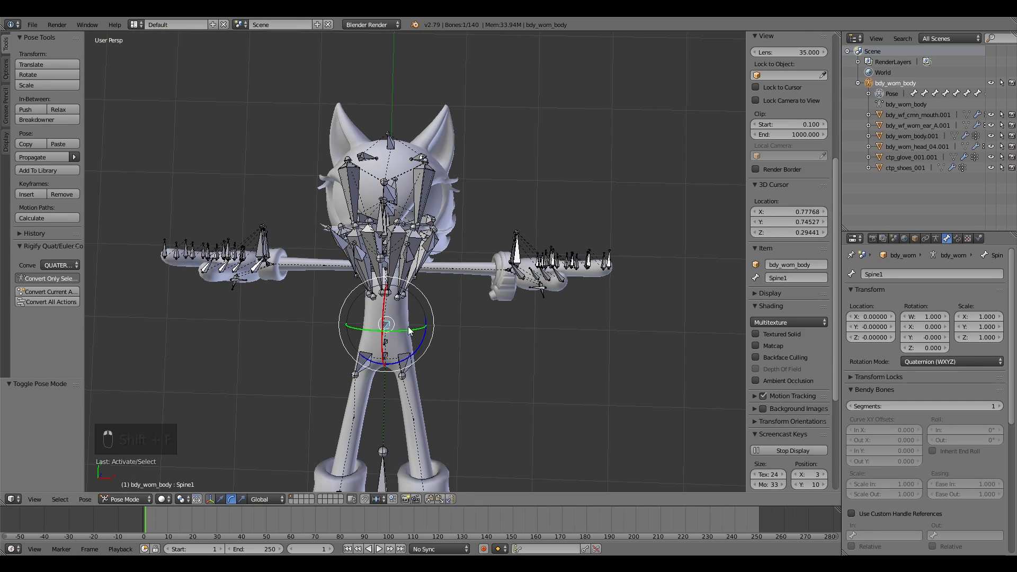
{"action": "left_click_drag", "start_coordinate": [420, 348], "coordinate": [390, 277]}
{"action": "key", "text": "Escape"}
Step: Temporarily hide the armature in Object Mode and fly around the head to examine the character mesh
{"action": "key", "text": "shift+f"}
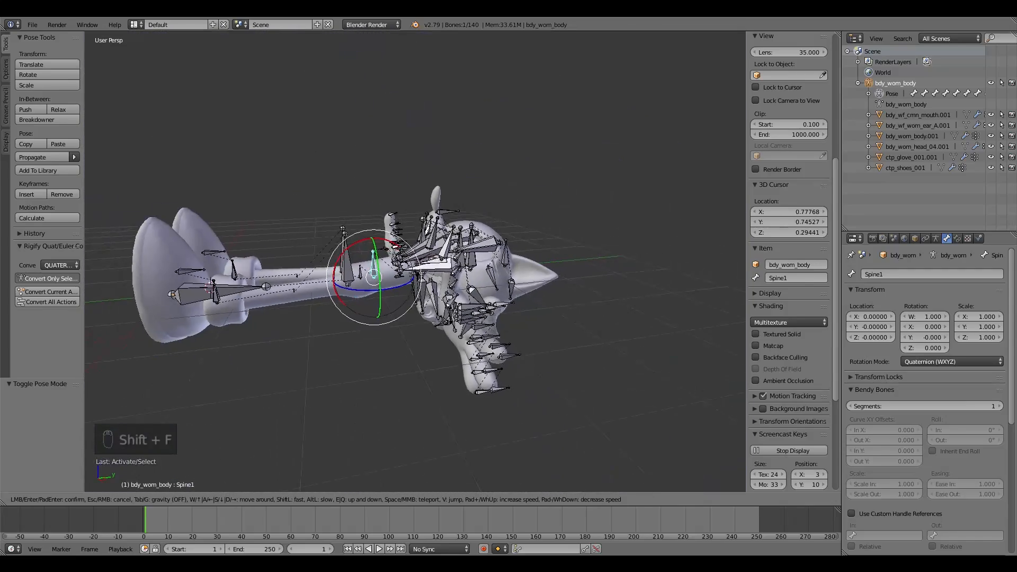
{"action": "left_click", "coordinate": [422, 270]}
{"action": "right_click", "coordinate": [421, 270]}
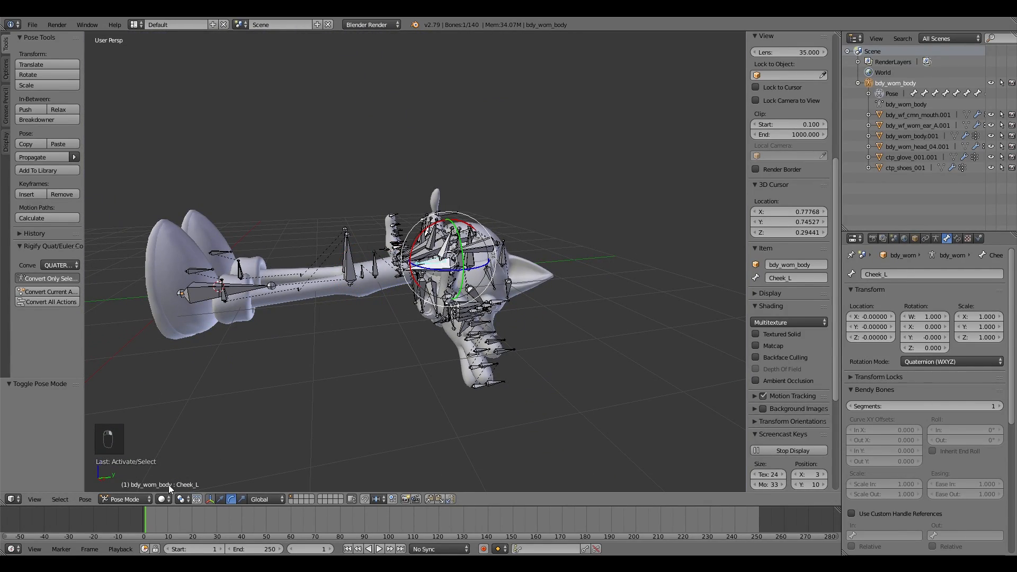
{"action": "left_click", "coordinate": [140, 500]}
{"action": "left_click", "coordinate": [139, 490]}
{"action": "key", "text": "shift+f"}
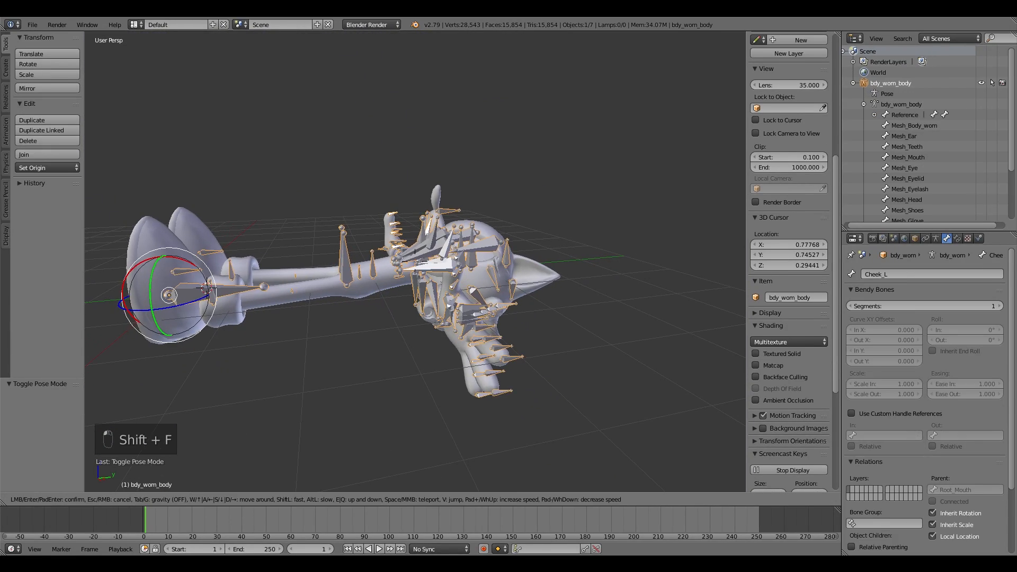
{"action": "left_click", "coordinate": [508, 291]}
{"action": "key", "text": "h"}
{"action": "key", "text": "shift+f"}
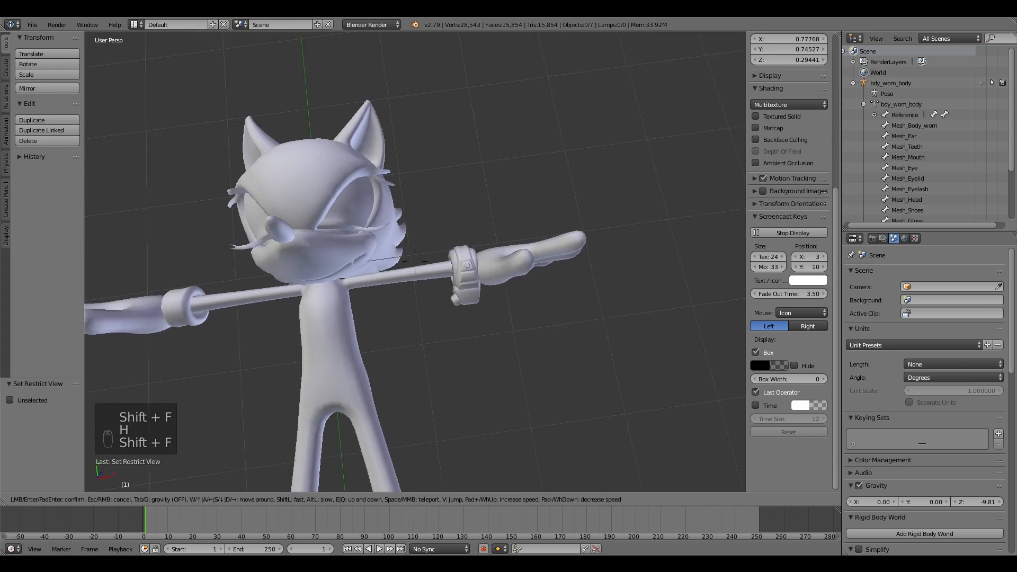
{"action": "left_click", "coordinate": [459, 251]}
{"action": "key", "text": "shift+f"}
{"action": "key", "text": "w"}
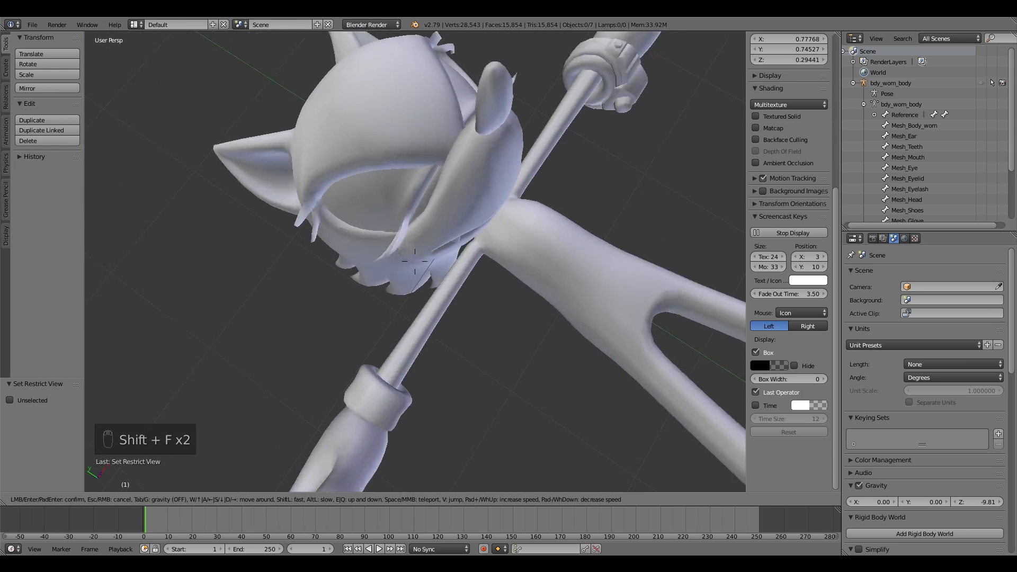
{"action": "key", "text": "s"}
{"action": "key", "text": "w"}
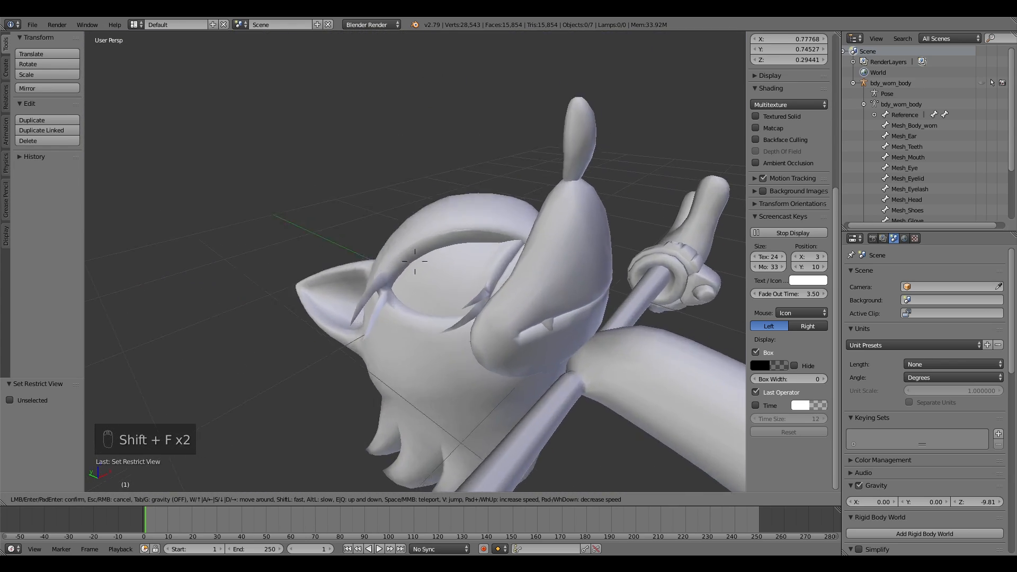
{"action": "key", "text": "s"}
{"action": "left_click", "coordinate": [416, 262]}
{"action": "key", "text": "shift+f"}
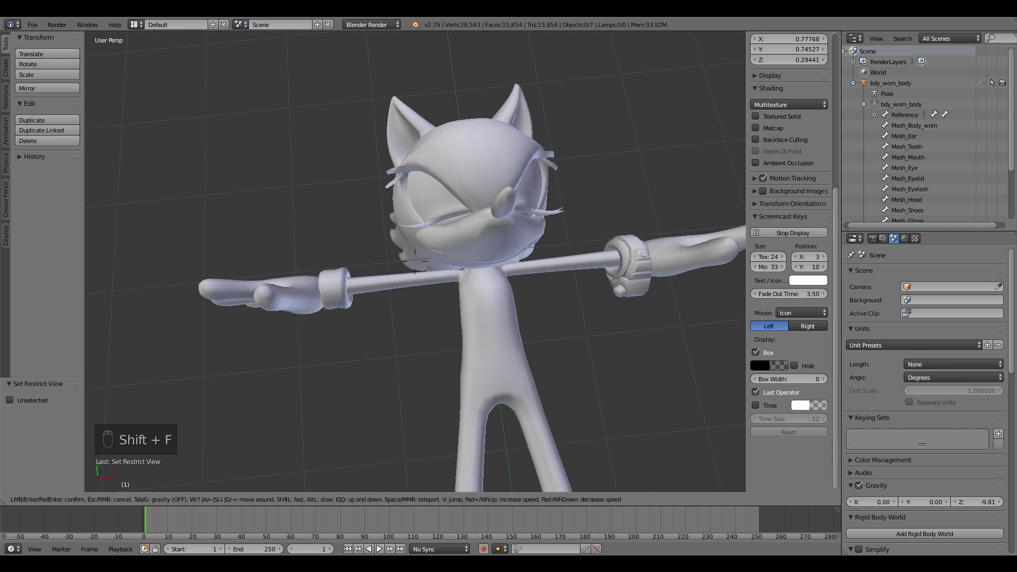
{"action": "key", "text": "d"}
{"action": "left_click", "coordinate": [434, 282]}
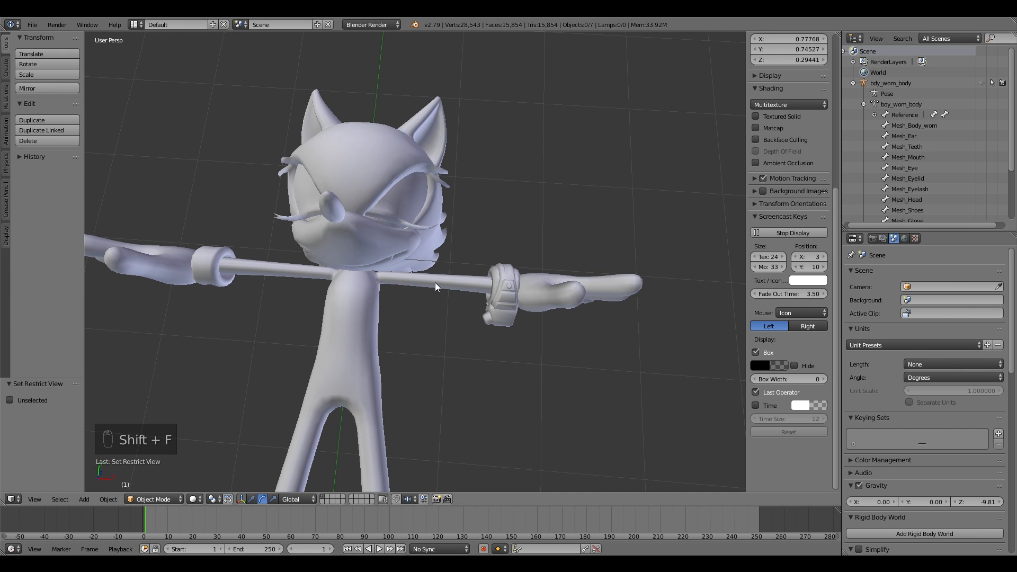
{"action": "key", "text": "alt+h"}
{"action": "right_click", "coordinate": [396, 251]}
{"action": "right_click", "coordinate": [398, 254]}
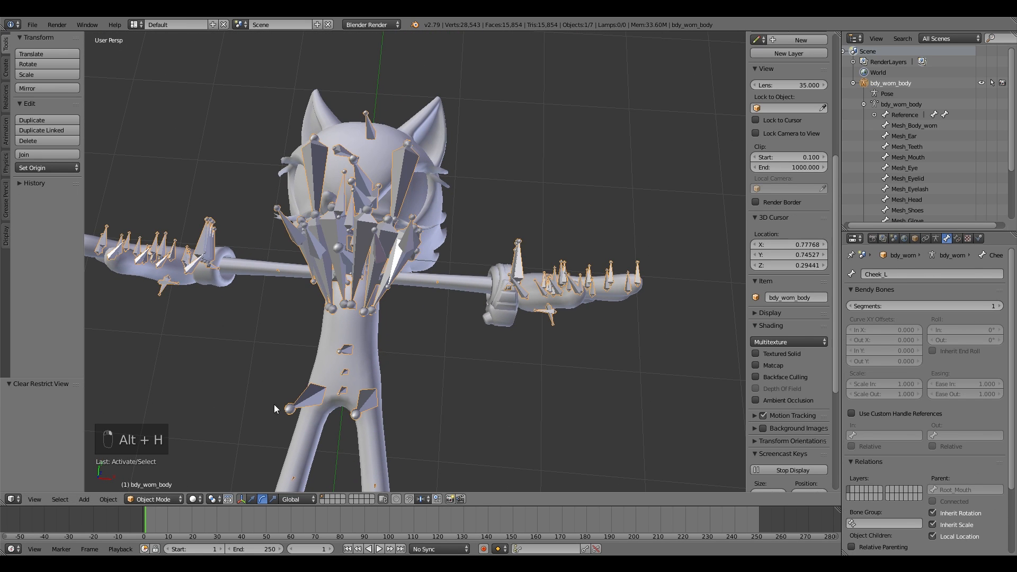
Step: In Pose Mode, test moving the face bones Nose_Wf, EyeLidUp1_L and Dg_LipSide_R, cancelling each move
{"action": "left_click", "coordinate": [154, 499]}
{"action": "left_click", "coordinate": [154, 473]}
{"action": "key", "text": "shift+f"}
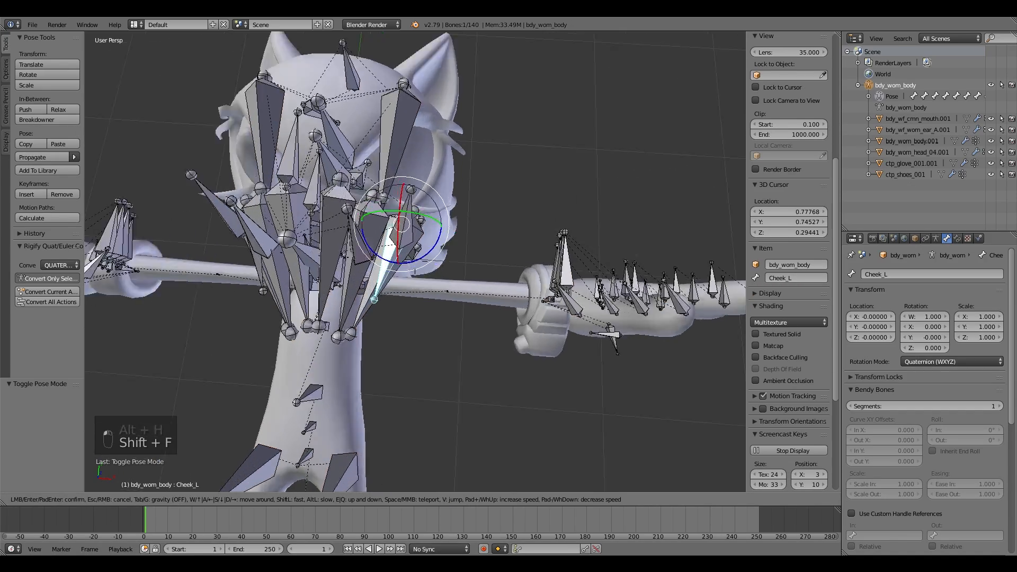
{"action": "key", "text": "shift+f"}
{"action": "left_click", "coordinate": [417, 263]}
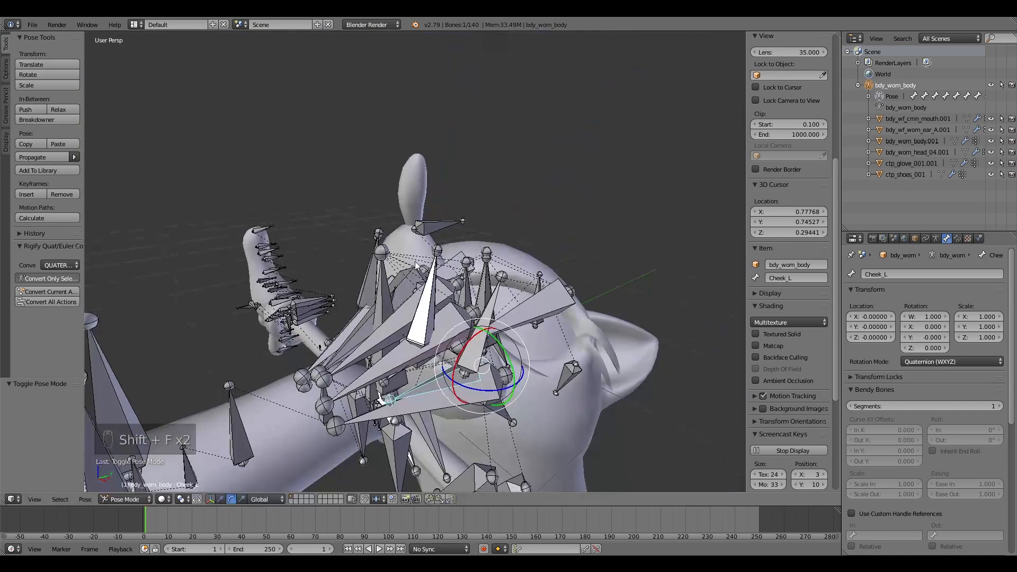
{"action": "right_click", "coordinate": [435, 234]}
{"action": "key", "text": "g"}
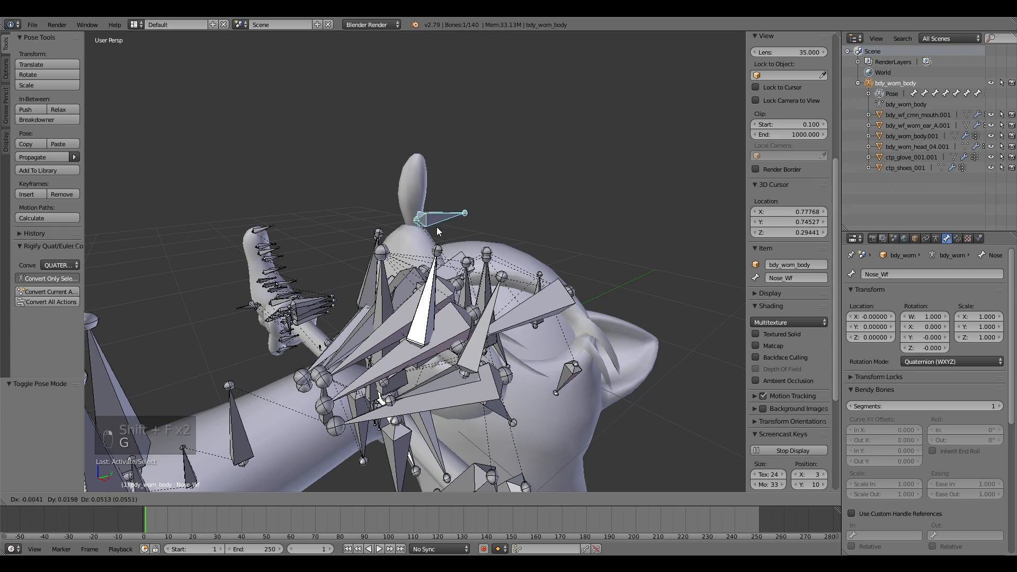
{"action": "right_click", "coordinate": [457, 221]}
{"action": "key", "text": "shift+f"}
{"action": "key", "text": "w"}
{"action": "left_click", "coordinate": [416, 262]}
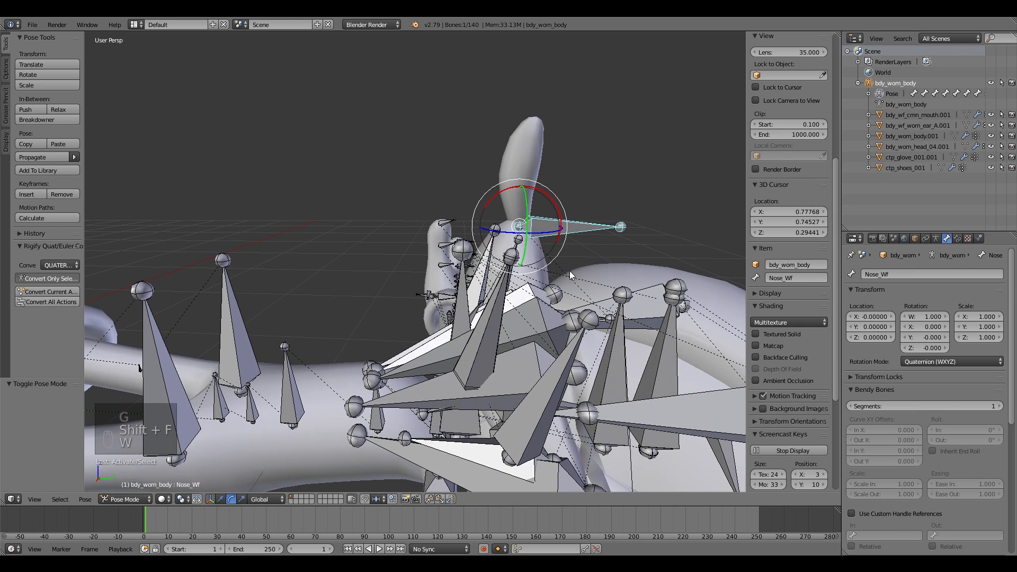
{"action": "right_click", "coordinate": [551, 321]}
{"action": "key", "text": "g"}
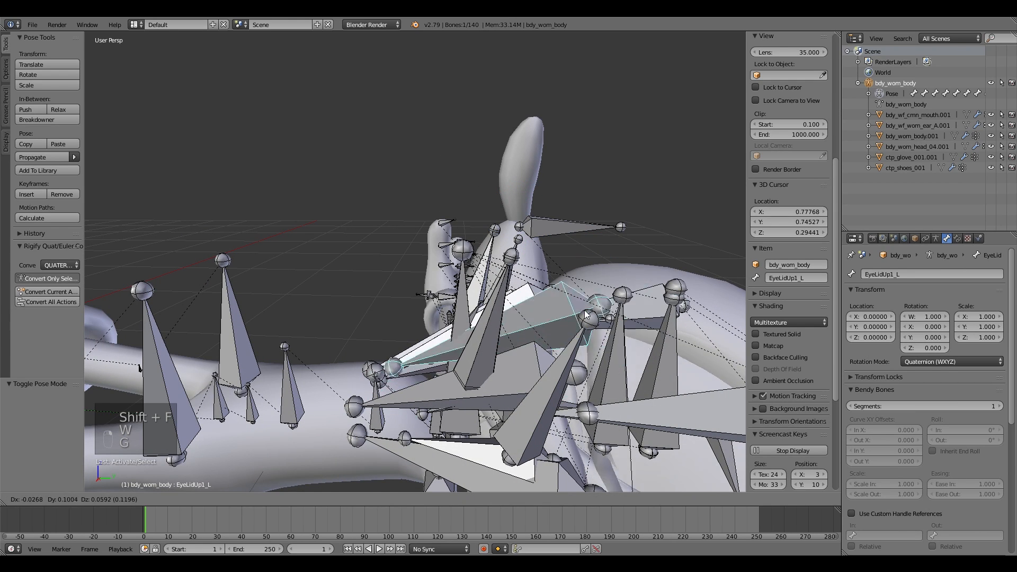
{"action": "right_click", "coordinate": [605, 341]}
{"action": "right_click", "coordinate": [541, 233]}
{"action": "right_click", "coordinate": [519, 242]}
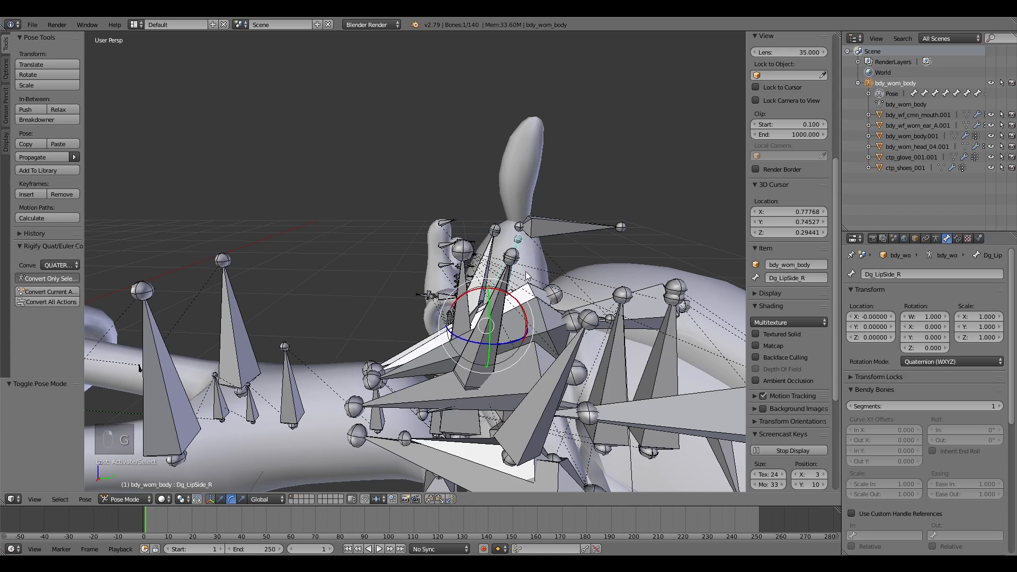
{"action": "key", "text": "g"}
{"action": "right_click", "coordinate": [618, 189]}
{"action": "key", "text": "shift+f"}
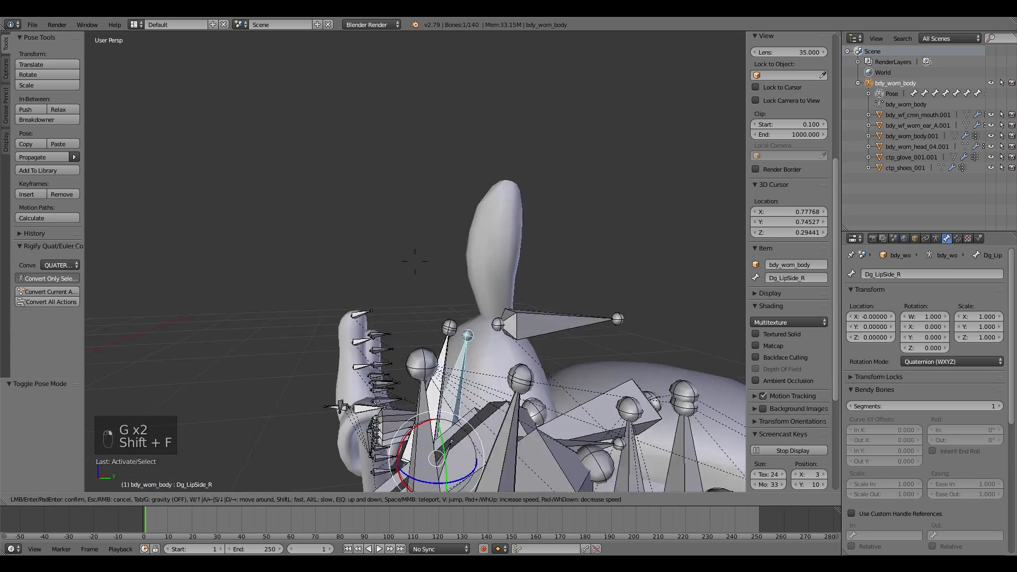
Step: Fly around the face in Pose Mode and test moving the lip bones, cancelling each move
{"action": "key", "text": "a"}
{"action": "key", "text": "w"}
{"action": "left_click", "coordinate": [435, 262]}
{"action": "key", "text": "shift+f"}
{"action": "key", "text": "w"}
{"action": "left_click", "coordinate": [414, 262]}
{"action": "right_click", "coordinate": [529, 338]}
{"action": "key", "text": "g"}
{"action": "right_click", "coordinate": [421, 349]}
{"action": "key", "text": "shift+f"}
{"action": "key", "text": "s"}
{"action": "left_click", "coordinate": [415, 261]}
{"action": "left_click_drag", "start_coordinate": [439, 254], "coordinate": [415, 257]}
{"action": "right_click", "coordinate": [414, 257]}
Step: Select the Eyelid_Bones bone and test moving it, cancelling the move
{"action": "right_click", "coordinate": [436, 228]}
{"action": "mouse_move", "coordinate": [439, 197]}
{"action": "left_mouse_down"}
{"action": "mouse_move", "coordinate": [486, 170]}
{"action": "mouse_move", "coordinate": [444, 189]}
{"action": "left_mouse_up"}
{"action": "right_click", "coordinate": [444, 189]}
{"action": "key", "text": "shift+f"}
{"action": "key", "text": "w"}
{"action": "left_click", "coordinate": [415, 262]}
{"action": "right_click", "coordinate": [427, 302]}
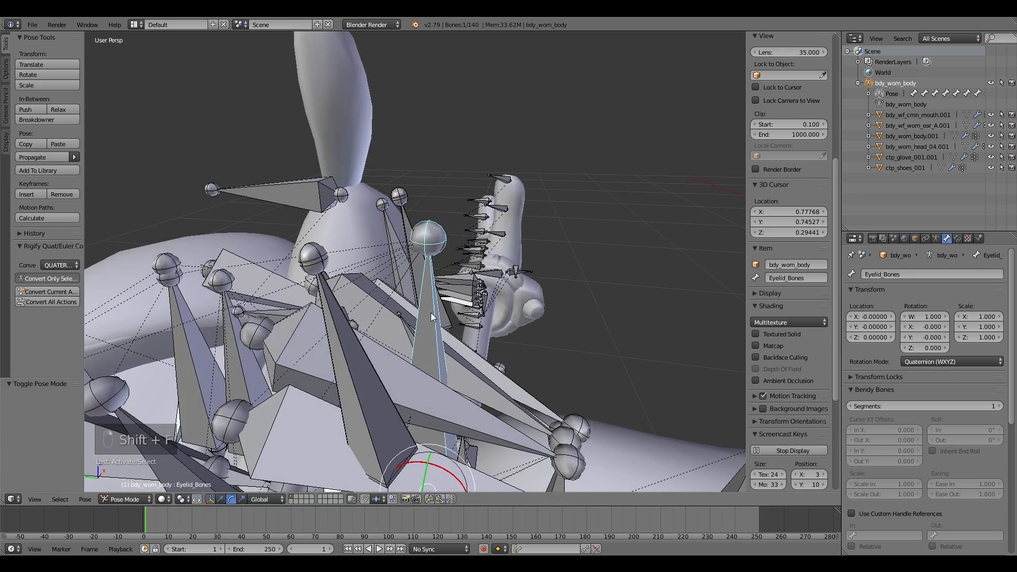
{"action": "key", "text": "g"}
{"action": "right_click", "coordinate": [555, 352]}
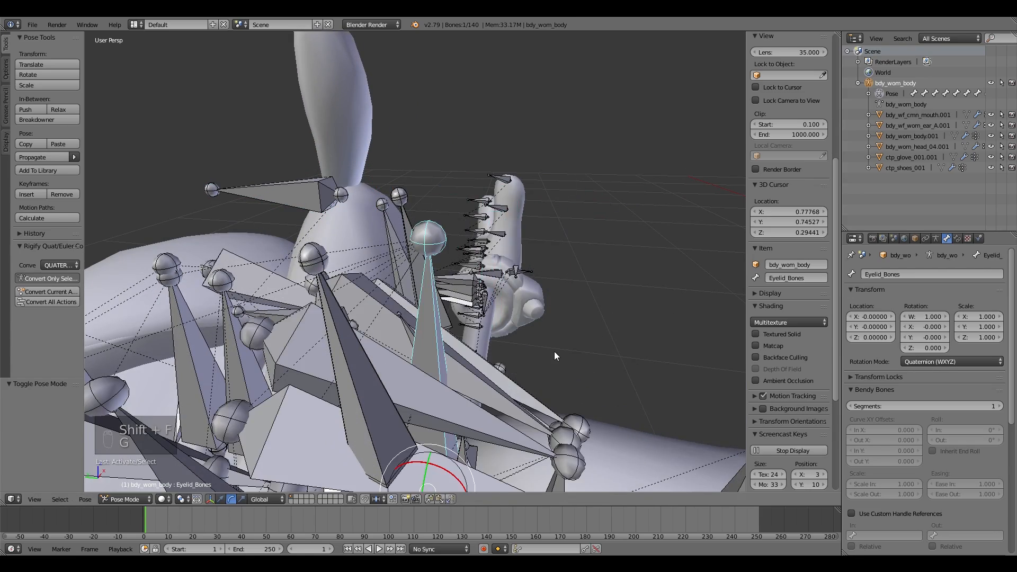
Step: Fly out to view the whole character from the front and switch the armature back to Object Mode
{"action": "key", "text": "shift+f"}
{"action": "key", "text": "s"}
{"action": "left_click", "coordinate": [416, 262]}
{"action": "key", "text": "g"}
{"action": "right_click", "coordinate": [552, 298]}
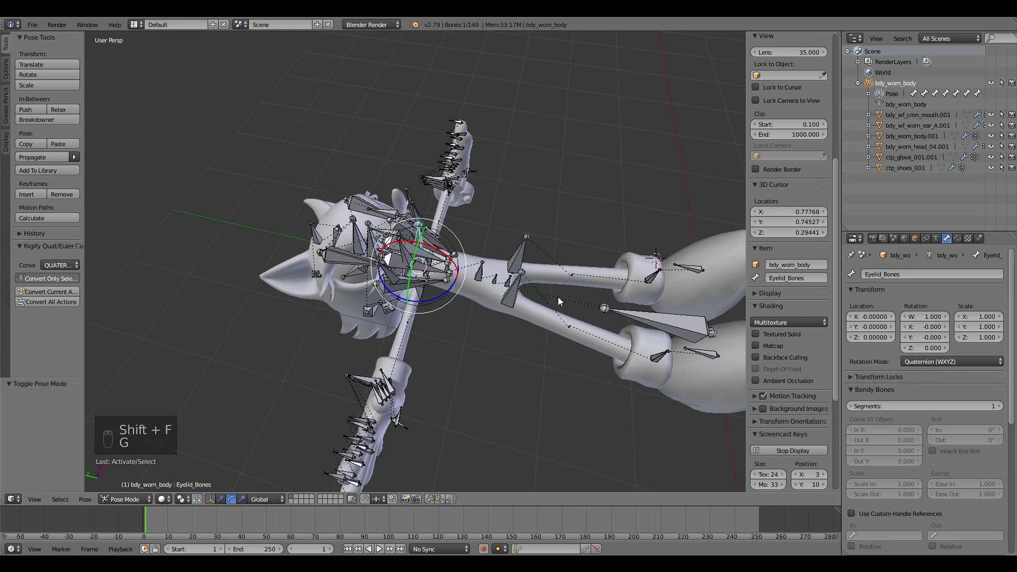
{"action": "key", "text": "shift+f"}
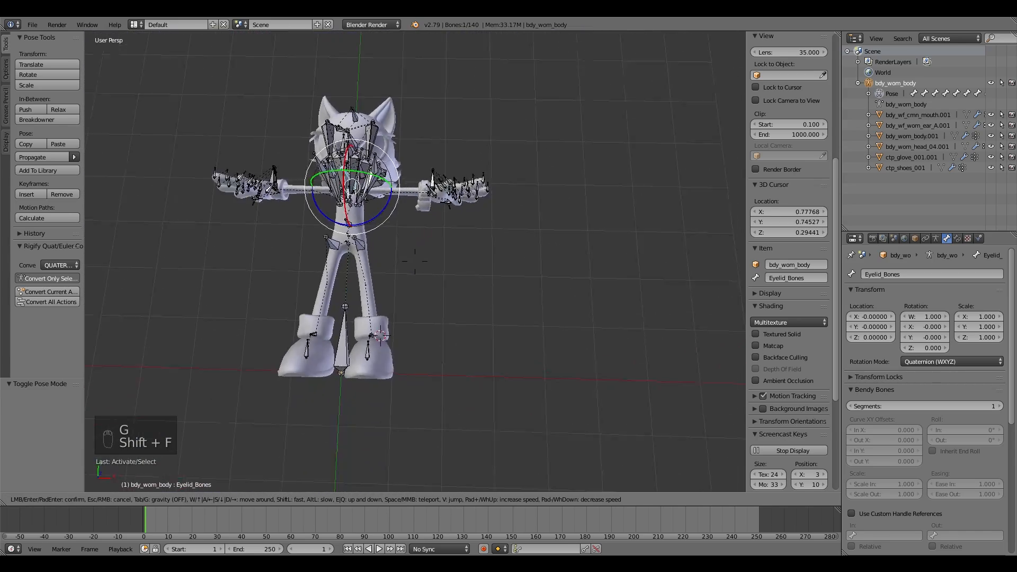
{"action": "key", "text": "w"}
{"action": "left_click", "coordinate": [416, 261]}
{"action": "left_click", "coordinate": [138, 499]}
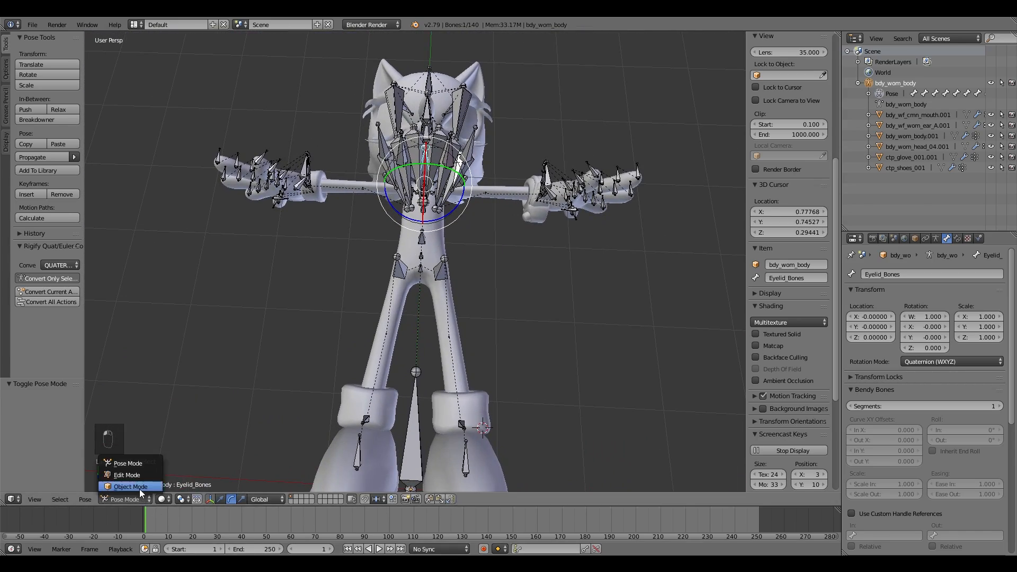
{"action": "left_click", "coordinate": [138, 488]}
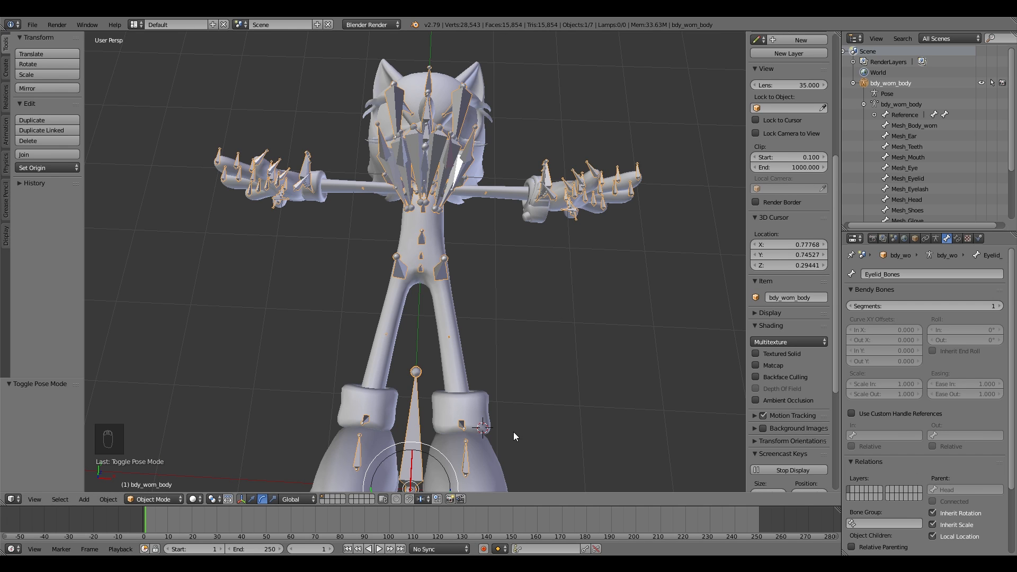